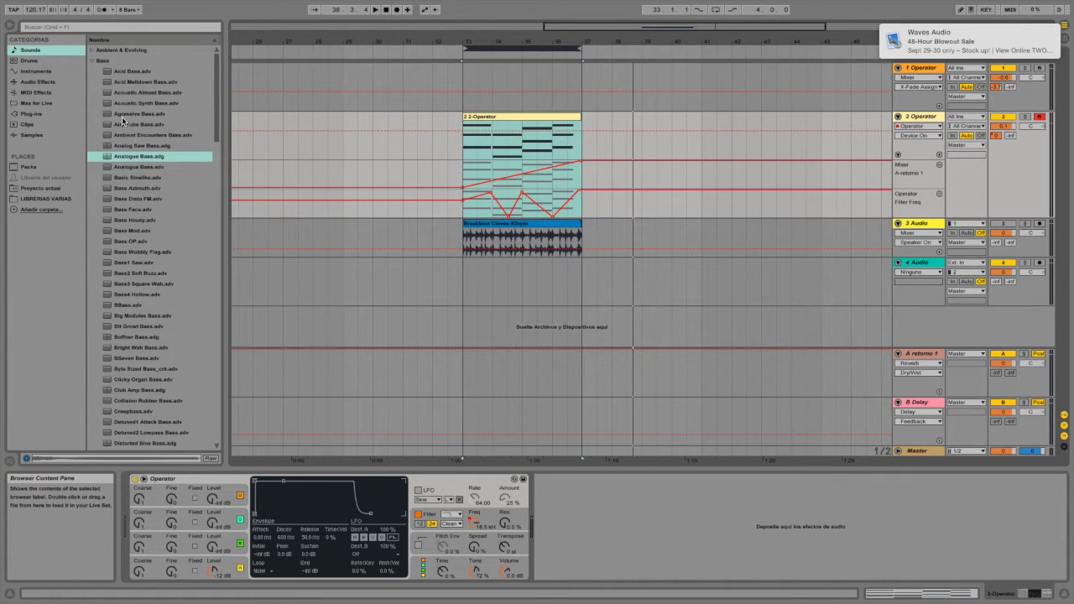
Step: Add a locator at position 39.3.1 on the arrangement timeline
right_click(661, 54)
left_click(712, 88)
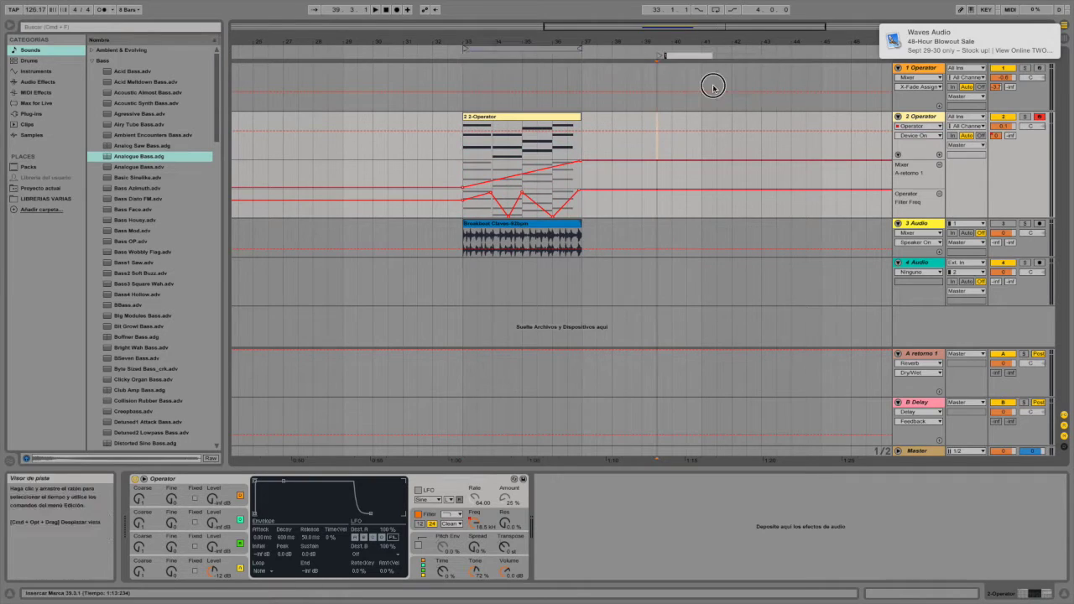
right_click(660, 55)
left_click(680, 114)
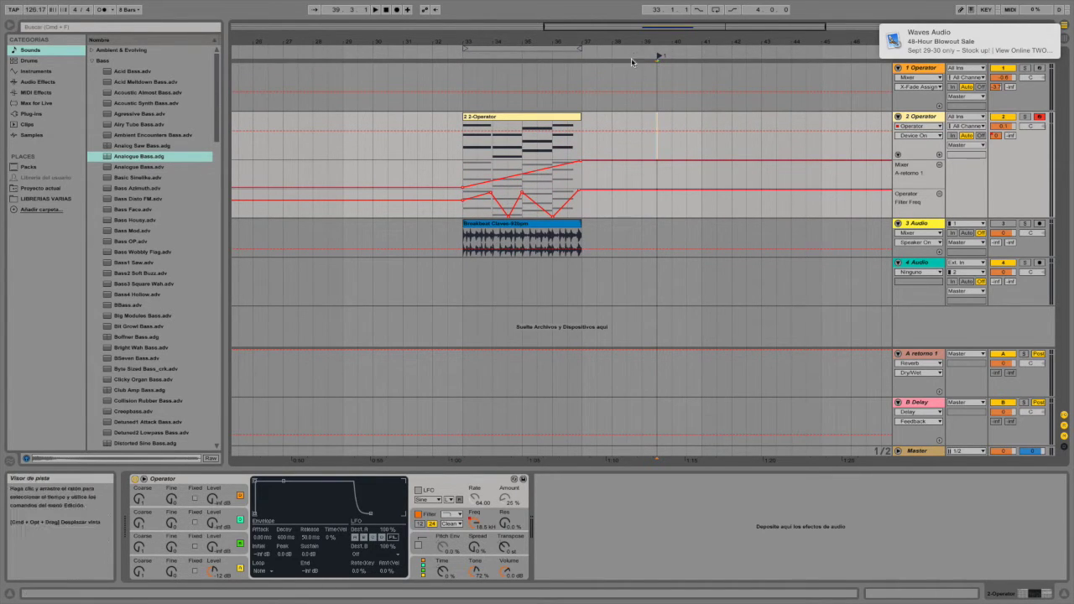
Step: Tap in the song tempo by hand repeatedly, trying different tapping speeds
left_click(12, 12)
left_click(13, 12)
left_click(13, 11)
left_click(12, 12)
left_click(13, 12)
left_click(13, 12)
left_click(13, 11)
left_click(13, 12)
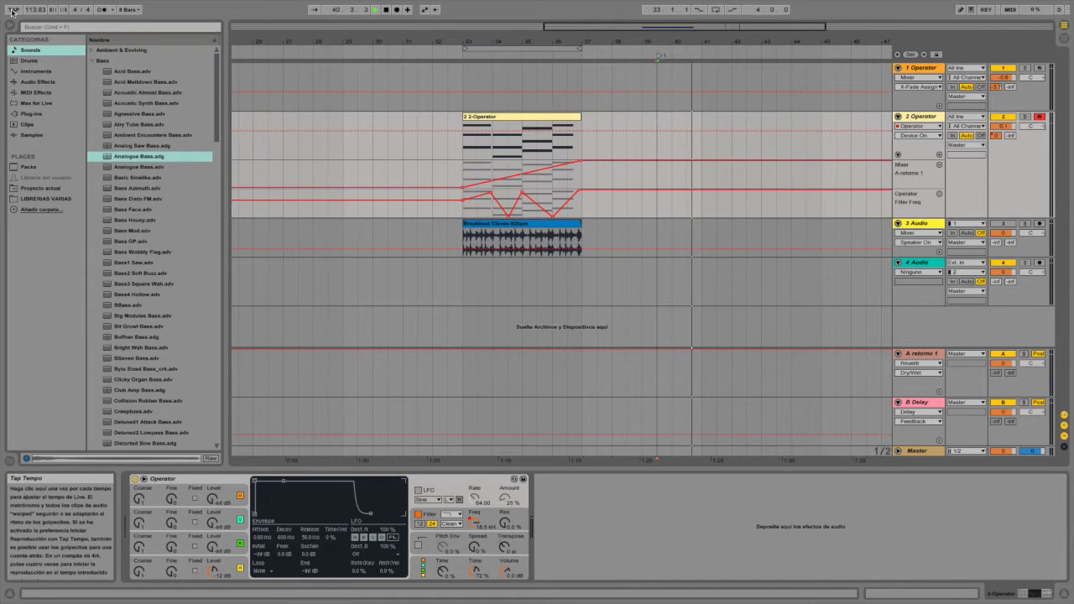
left_click(13, 12)
left_click(12, 12)
left_click(13, 12)
left_click(12, 11)
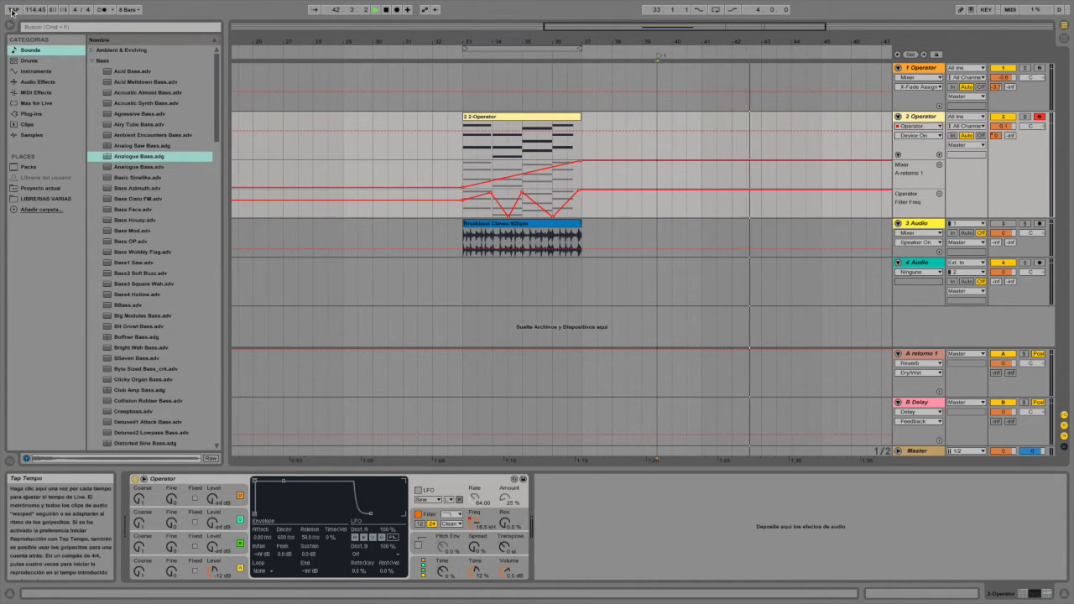
left_click(13, 12)
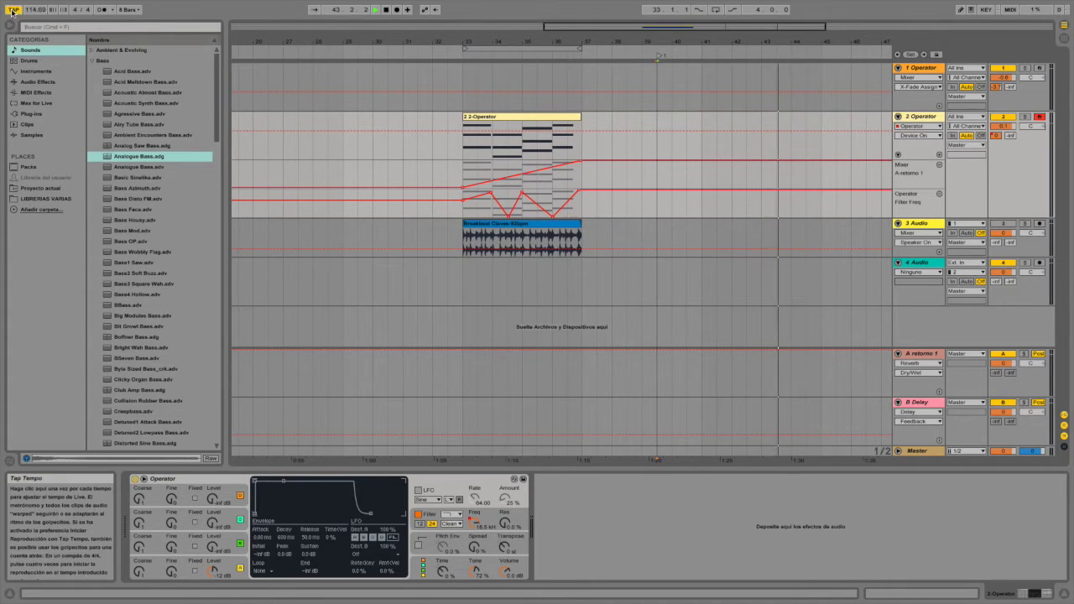
left_click(13, 12)
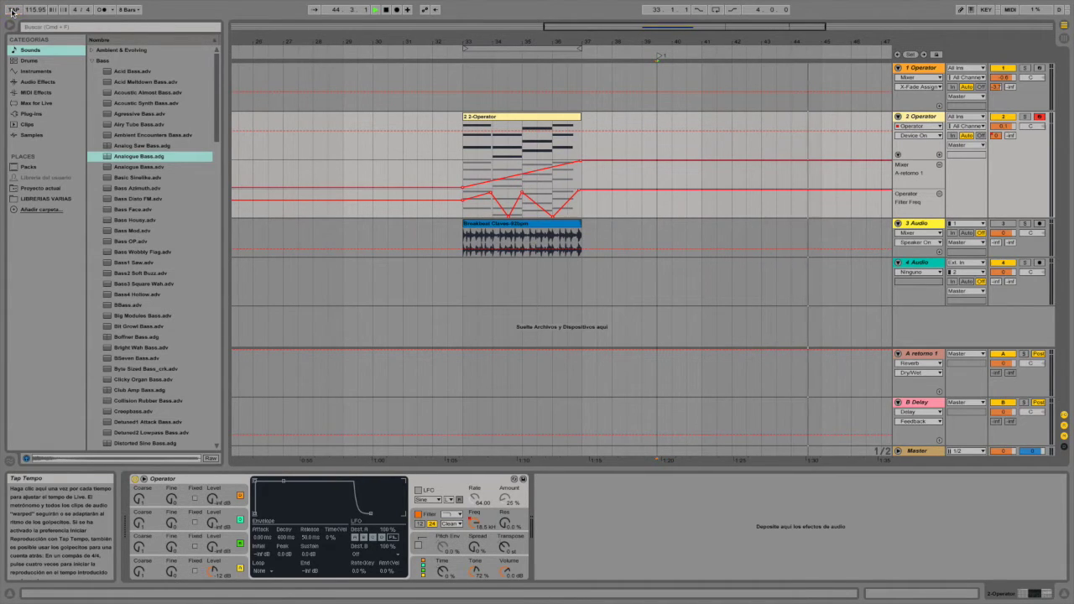
left_click(13, 12)
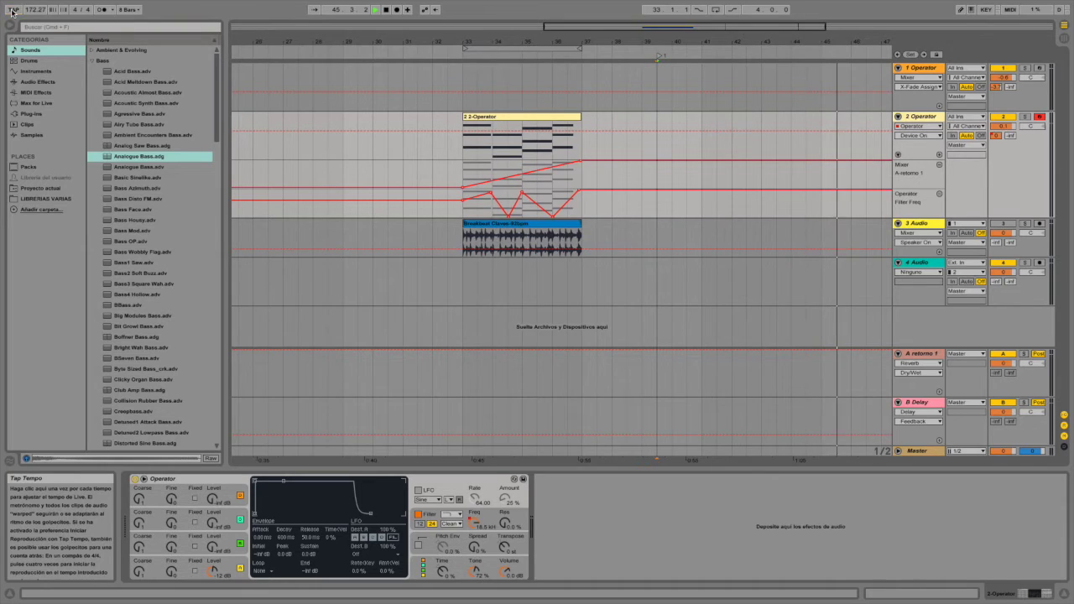
left_click(12, 12)
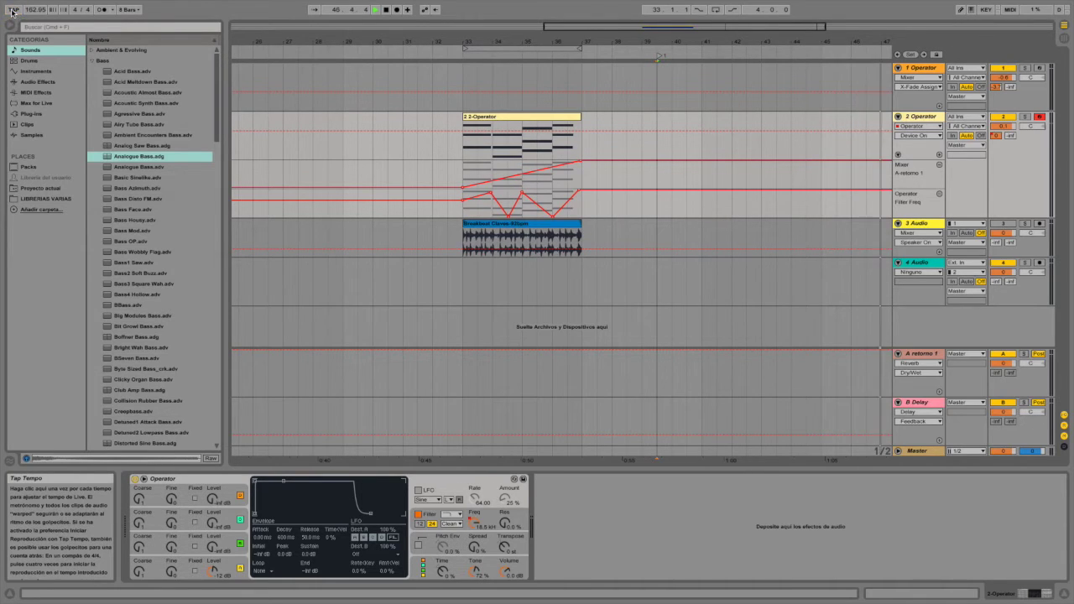
left_click(13, 11)
left_click(12, 12)
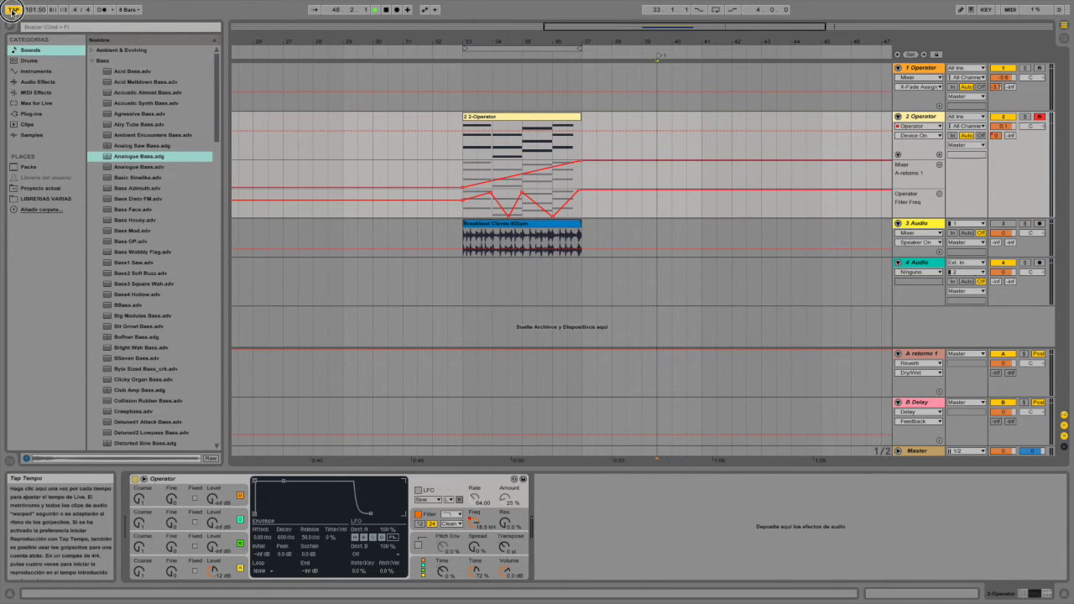
left_click(13, 12)
left_click(13, 11)
left_click(12, 12)
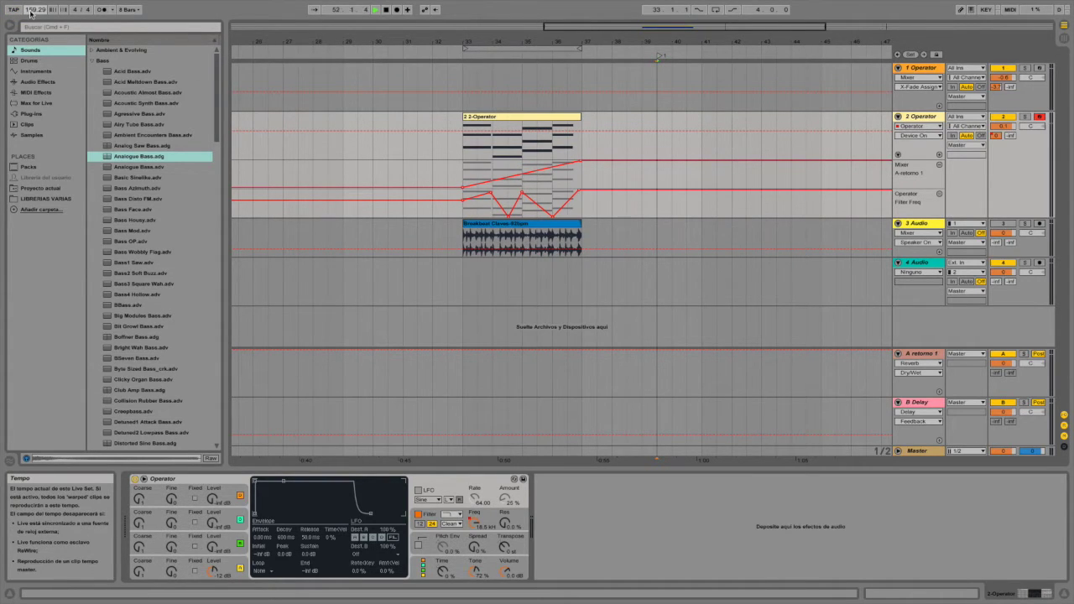
Step: Set the song tempo to 128 BPM and activate the loop over bars 33 to 37
key("Return")
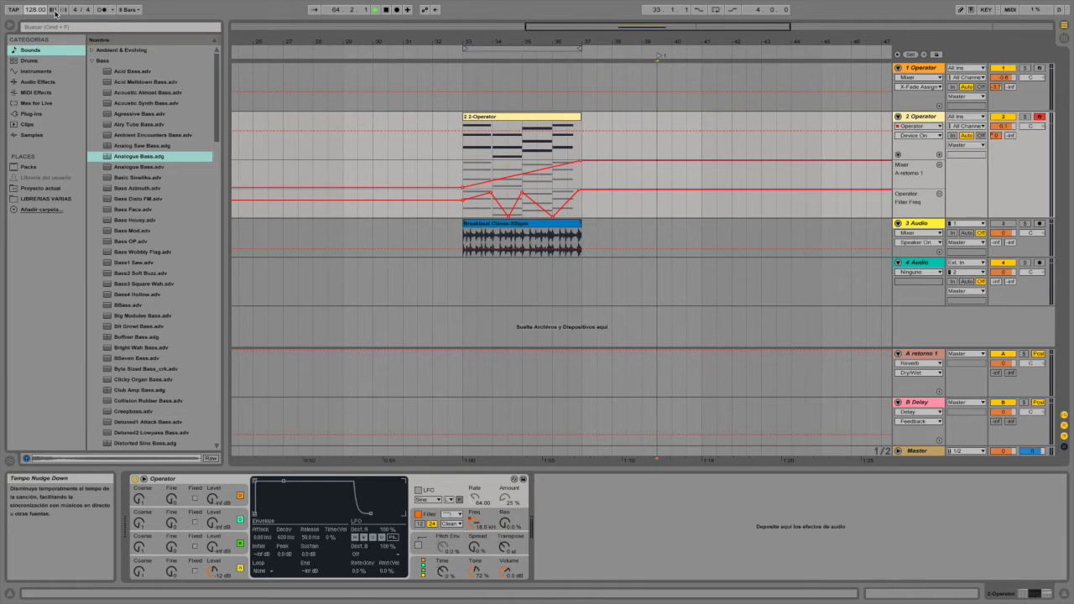
right_click(495, 50)
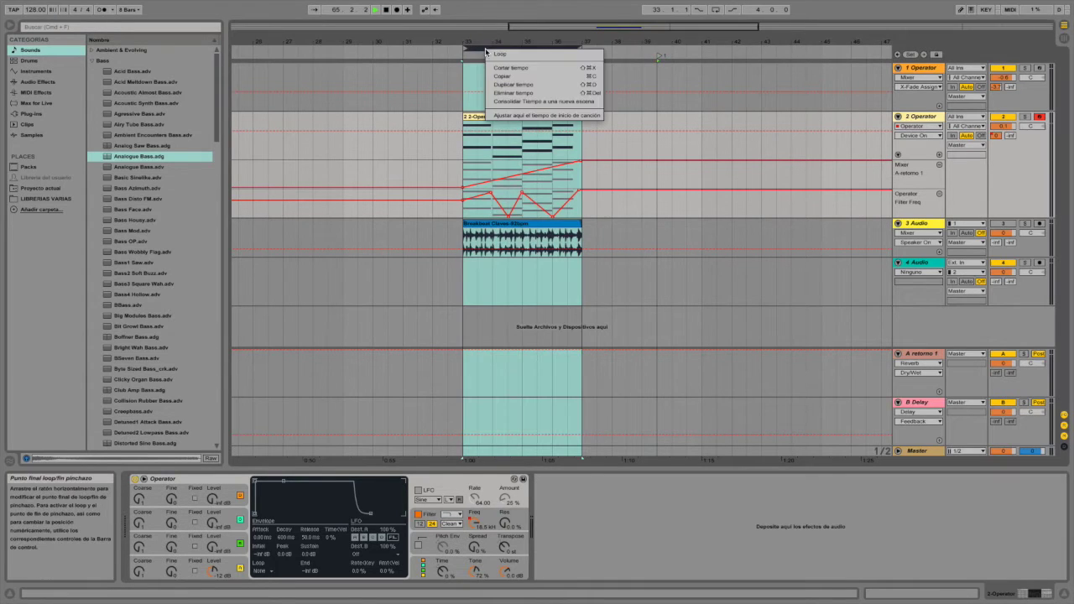
left_click(497, 55)
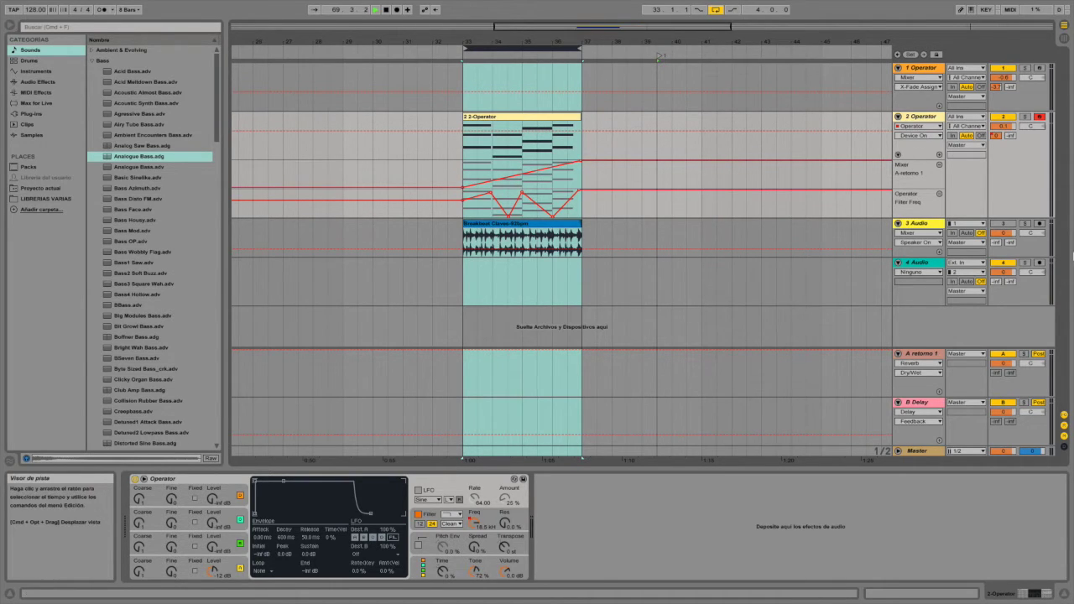
Step: Play the 3 Audio breakbeat track soloed while nudging the tempo temporarily down and up
left_click(1025, 224)
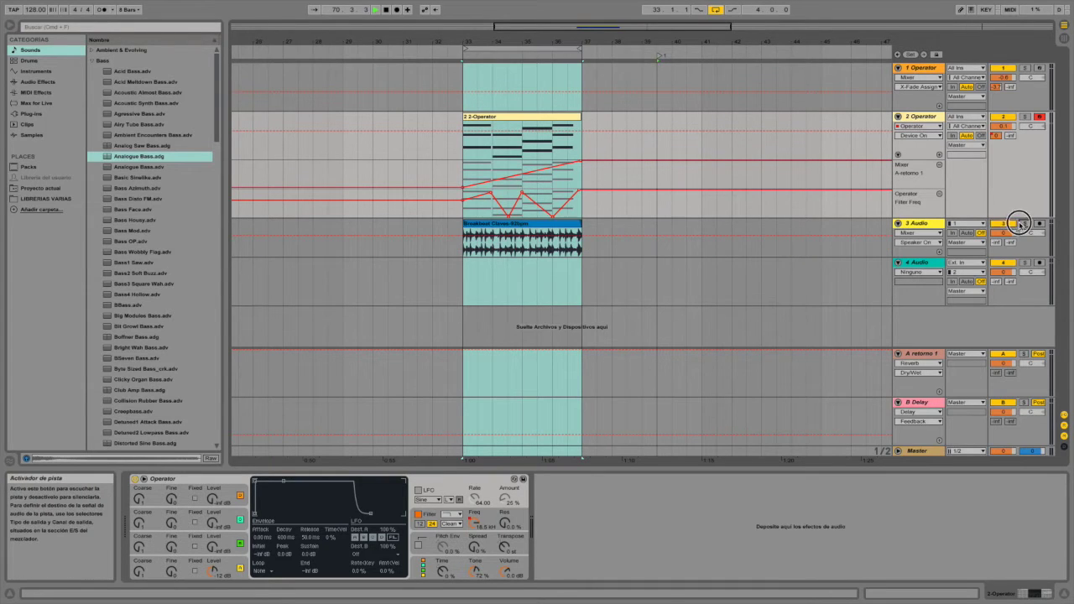
left_click(447, 54)
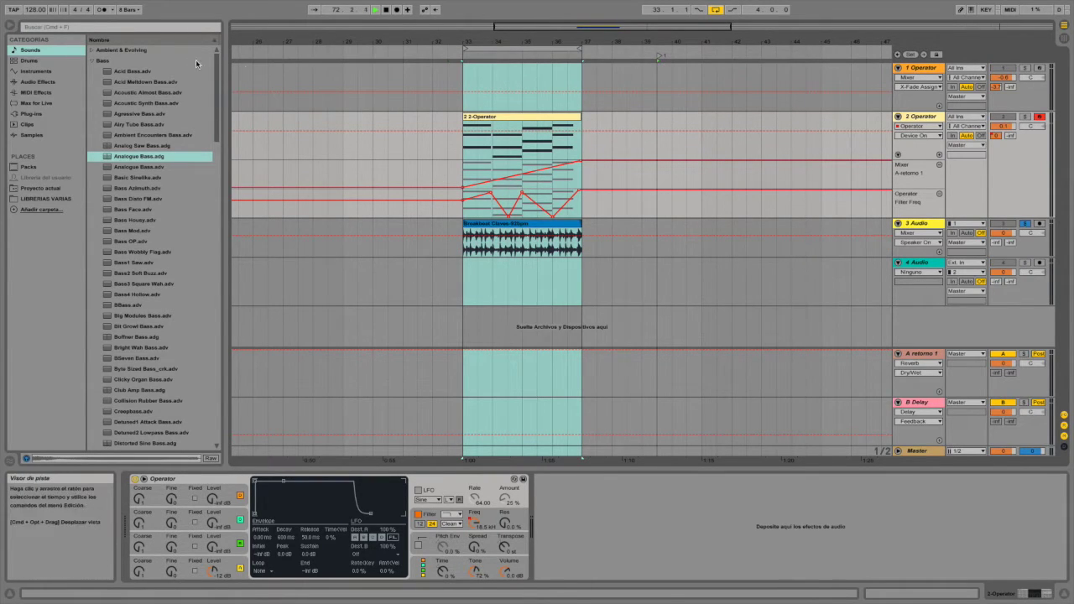
left_click(53, 11)
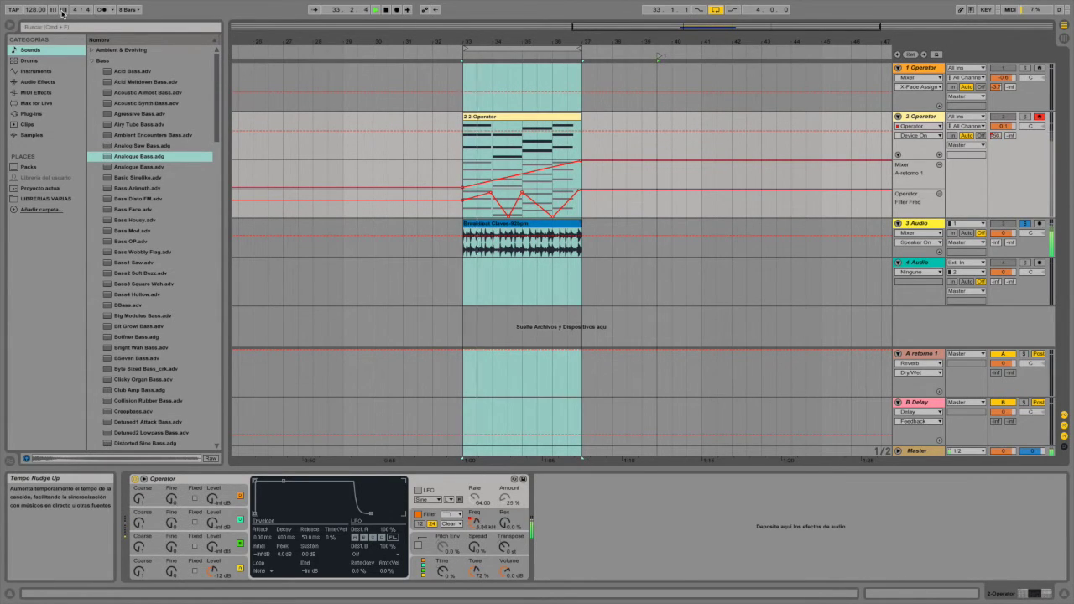
left_click(62, 11)
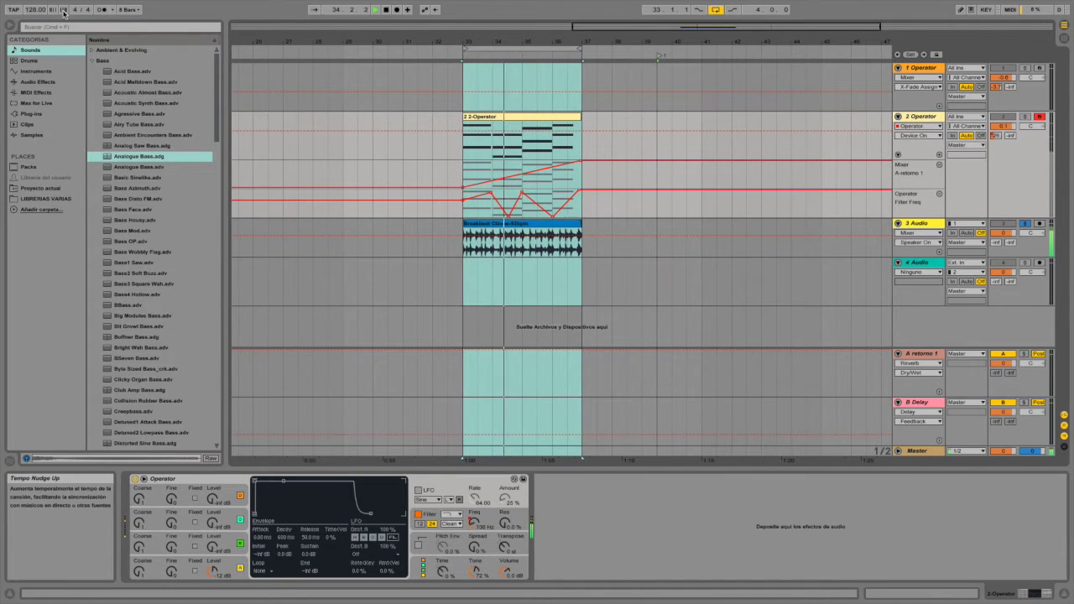
Step: Stop playback and open the breakbeat clip on the 3 Audio track for viewing
double_click(515, 224)
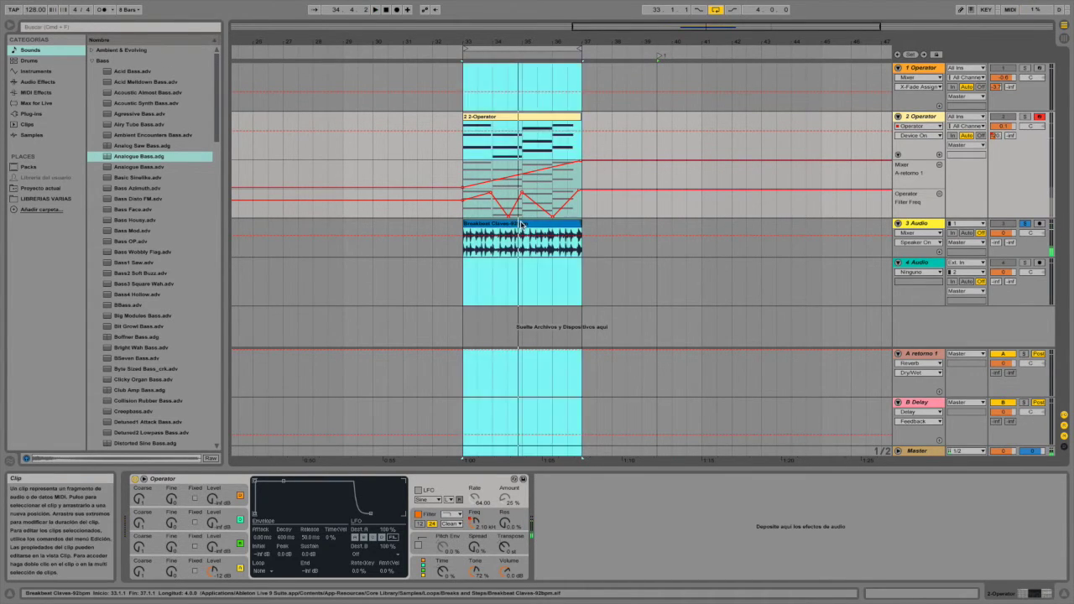
left_click(473, 276)
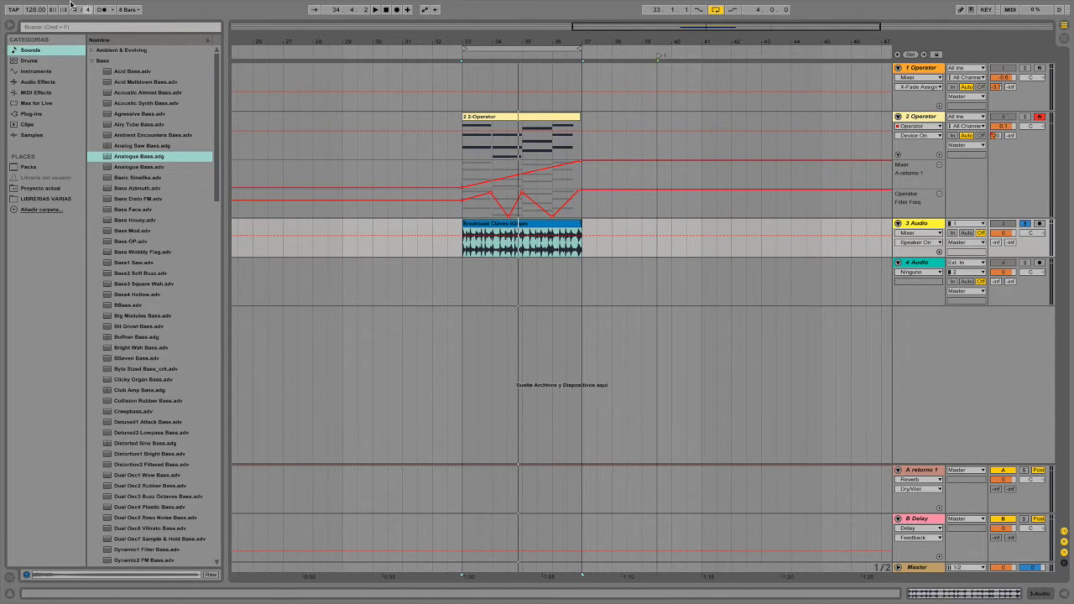
Step: Turn on the metronome and listen to it during playback with the 2 Operator track soloed
mouse_move(75, 2)
left_click(102, 10)
key("space")
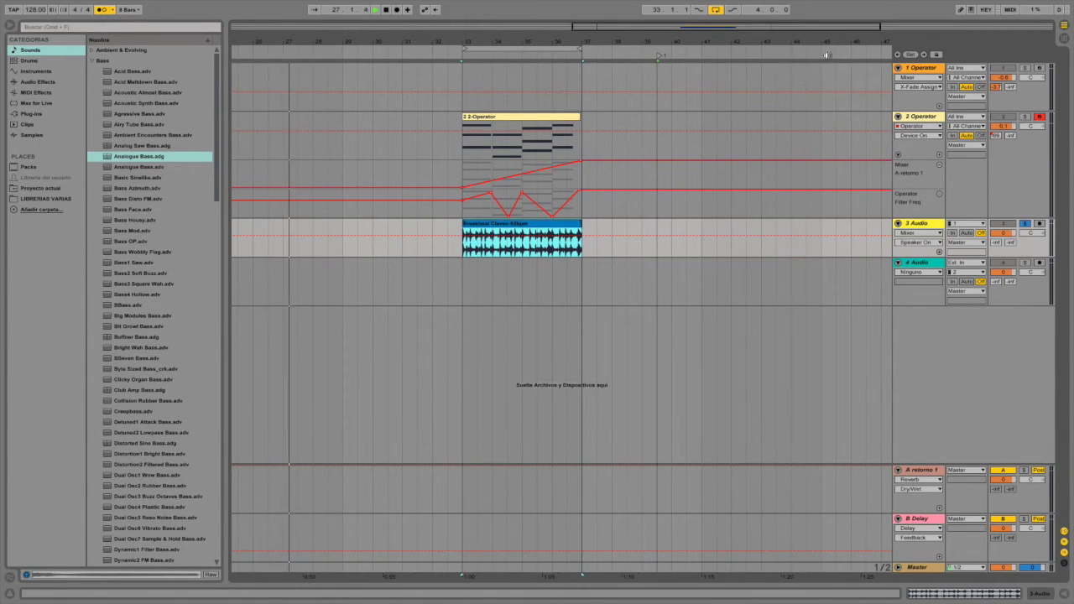
left_click(1025, 116)
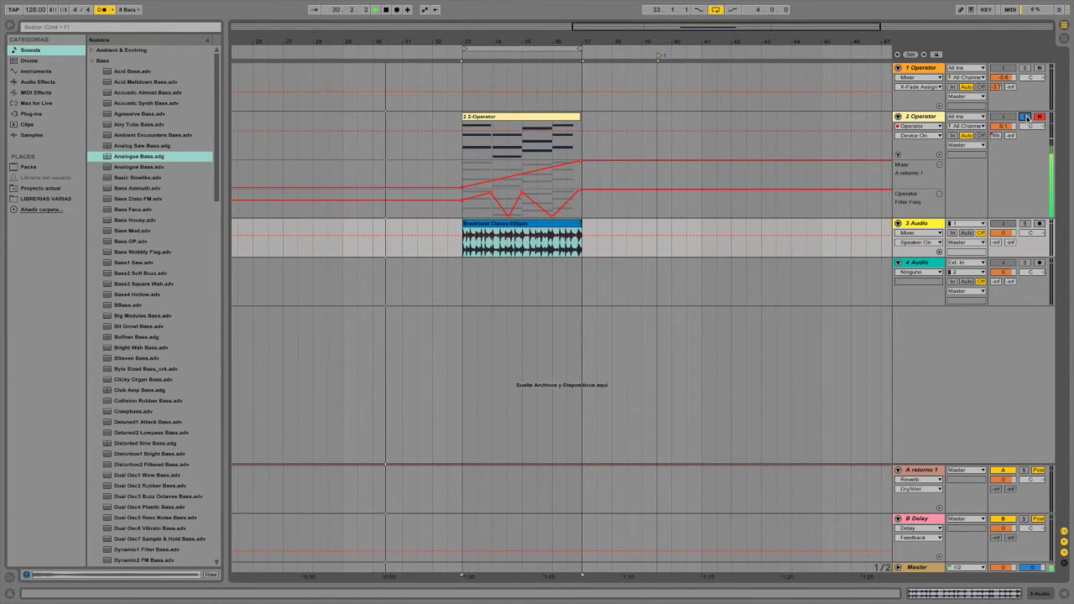
key("space")
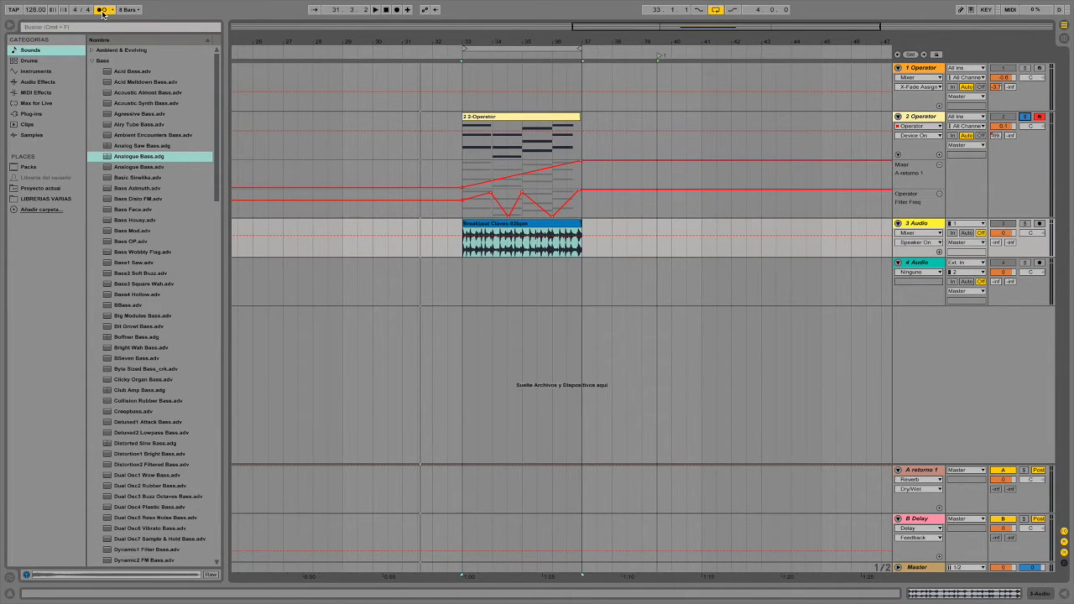
Step: Play the metronome again, then set its count-in to 1 bar
left_click(271, 54)
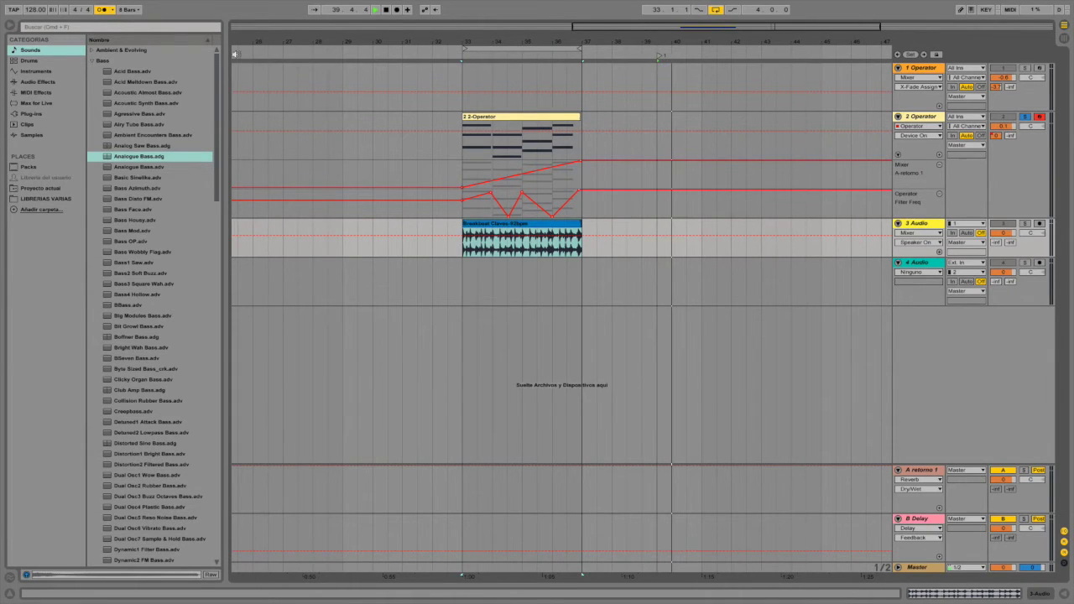
left_click(253, 79)
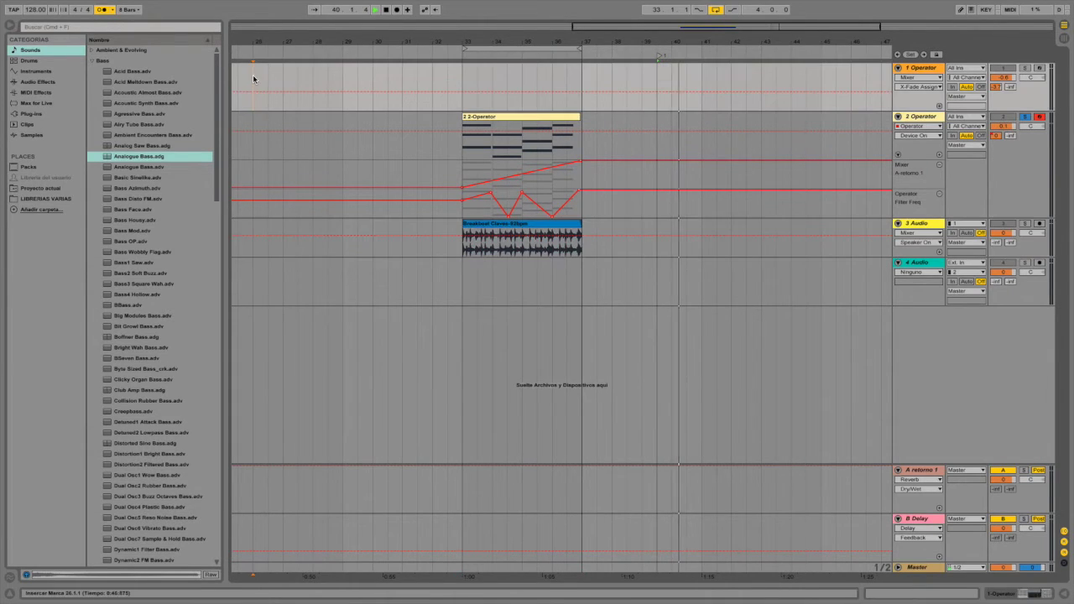
left_click(112, 10)
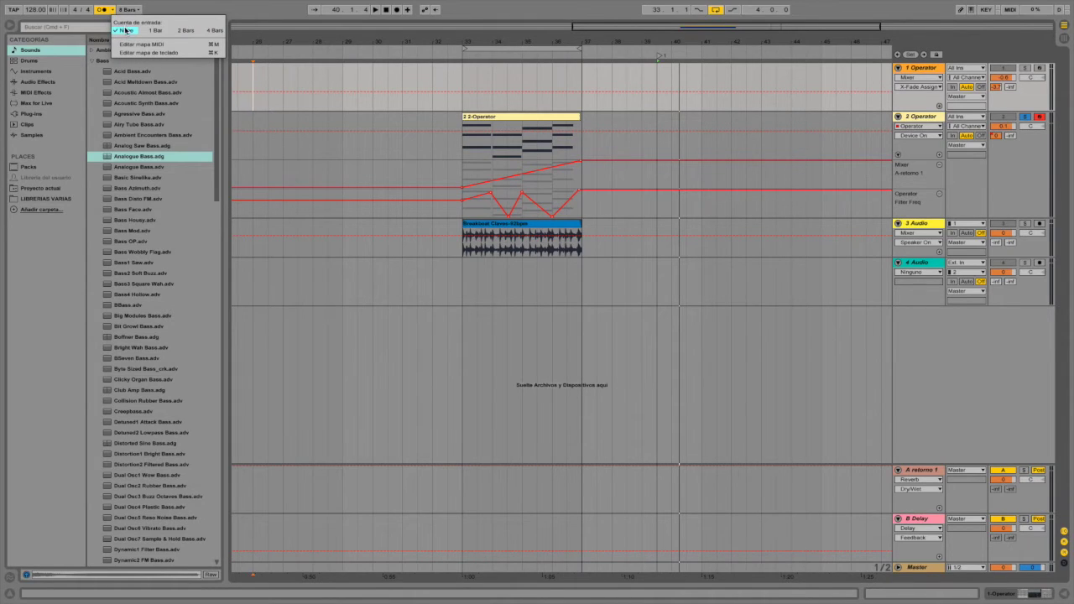
left_click(160, 31)
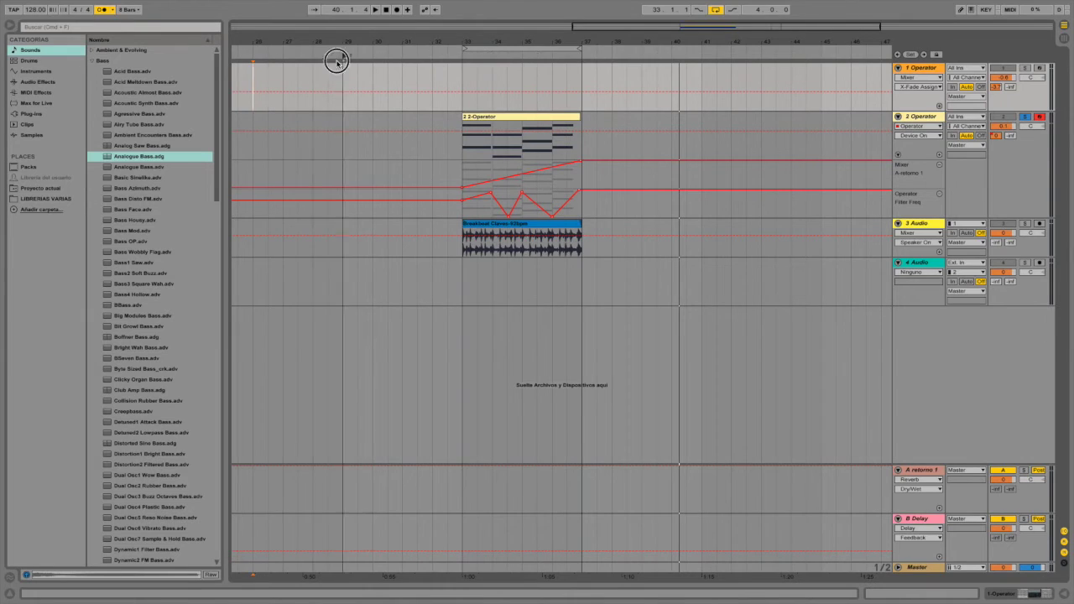
Step: Move the timeline locator to bar 27 and place the insert marker there on the 1 Operator track
left_click(284, 57)
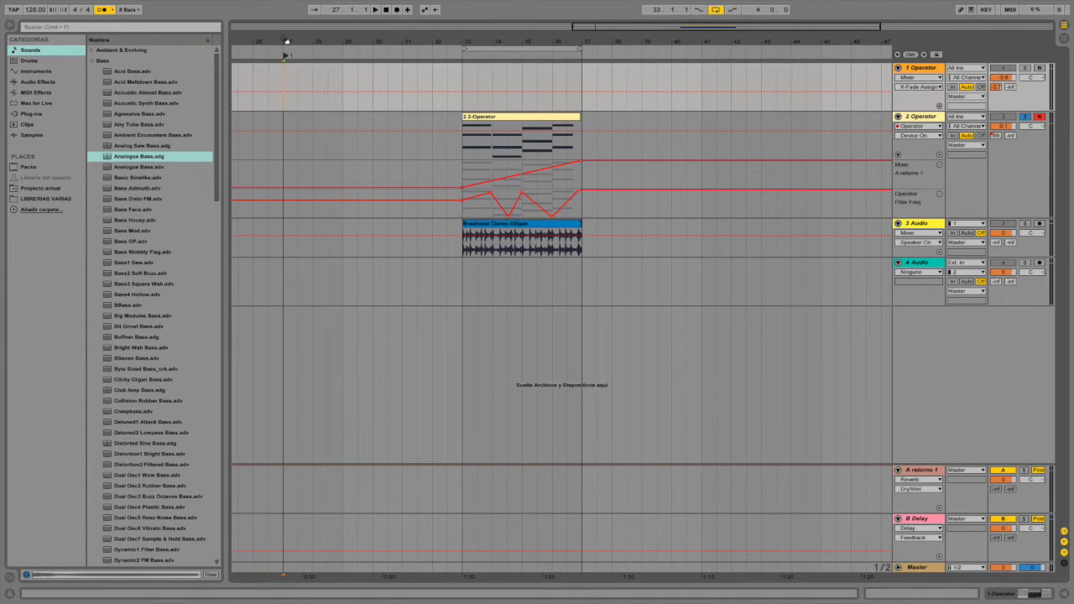
right_click(315, 52)
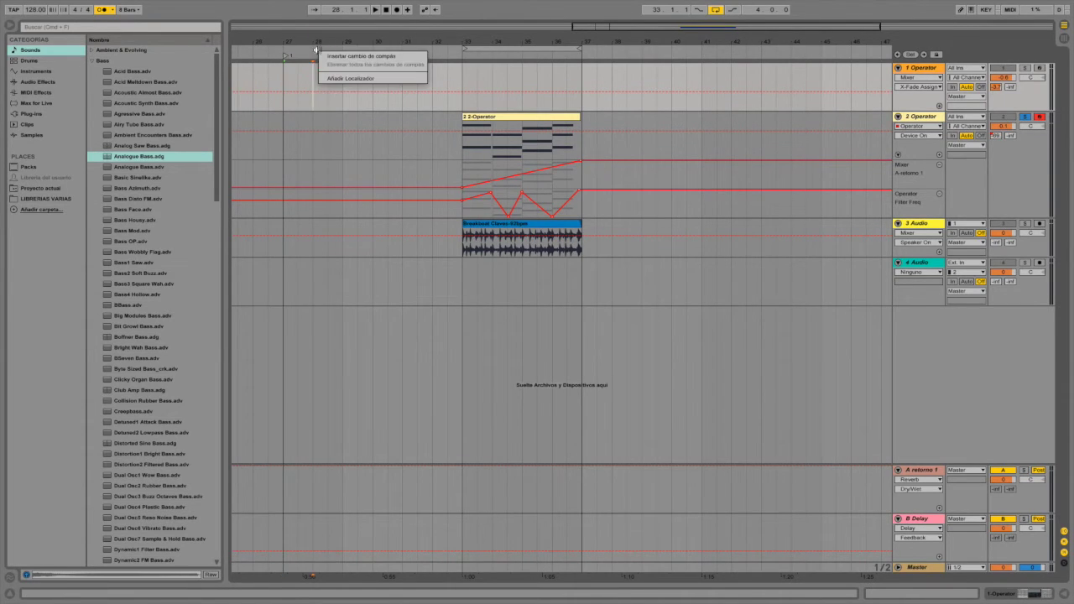
left_click(286, 67)
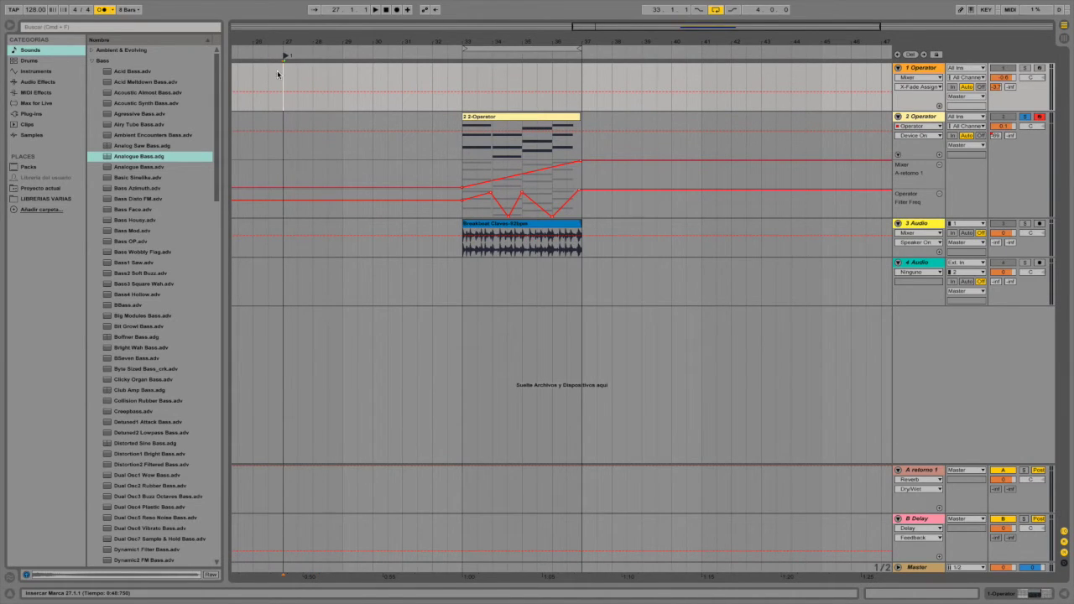
Step: Play briefly from bar 27 and check the metronome's count-in setting
key("space")
key("space")
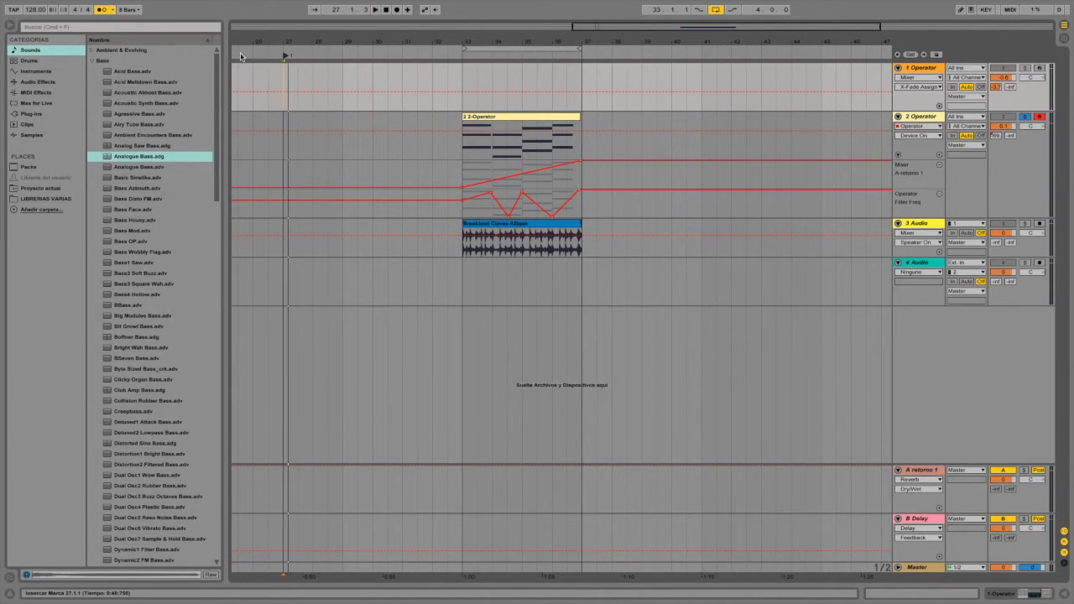
left_click(111, 10)
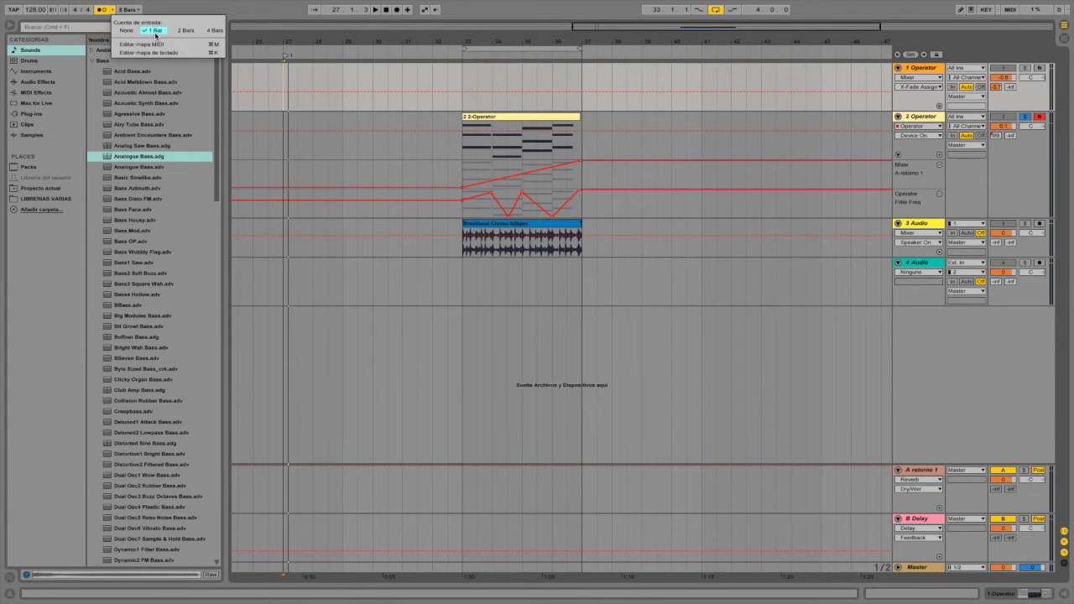
Step: Arm and solo the 1 Operator track and record about one bar into the arrangement from bar 27
left_click(285, 57)
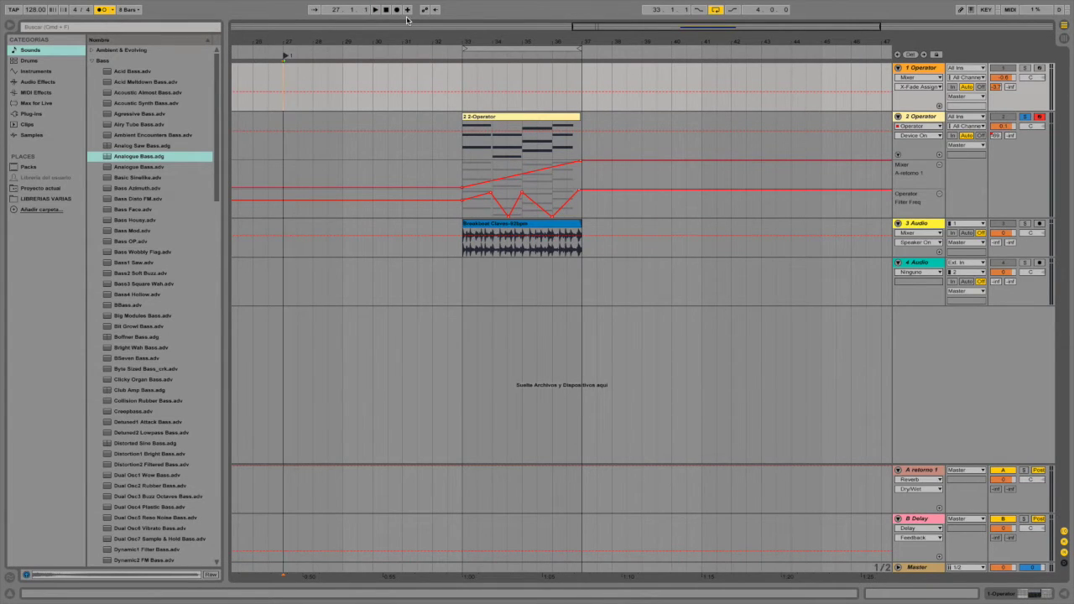
left_click(1040, 68)
double_click(934, 69)
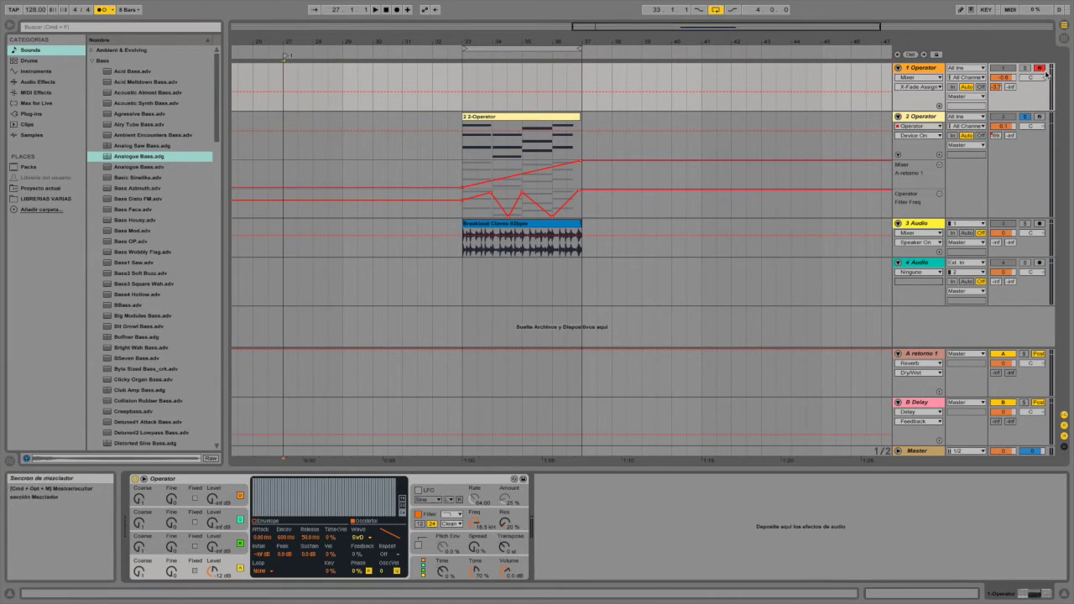
left_click(1024, 68)
left_click(396, 9)
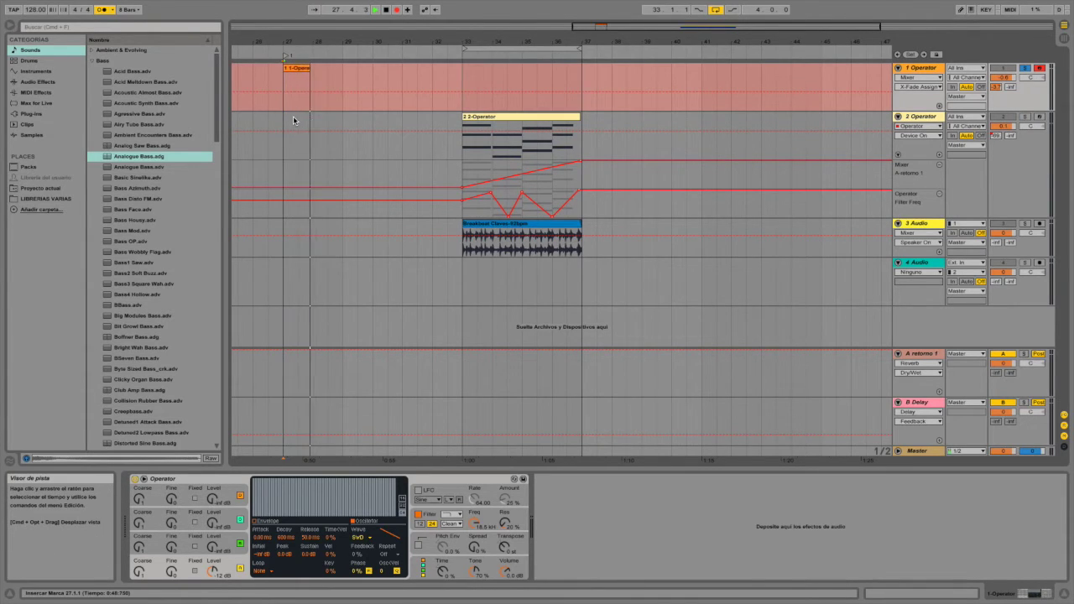
key("space")
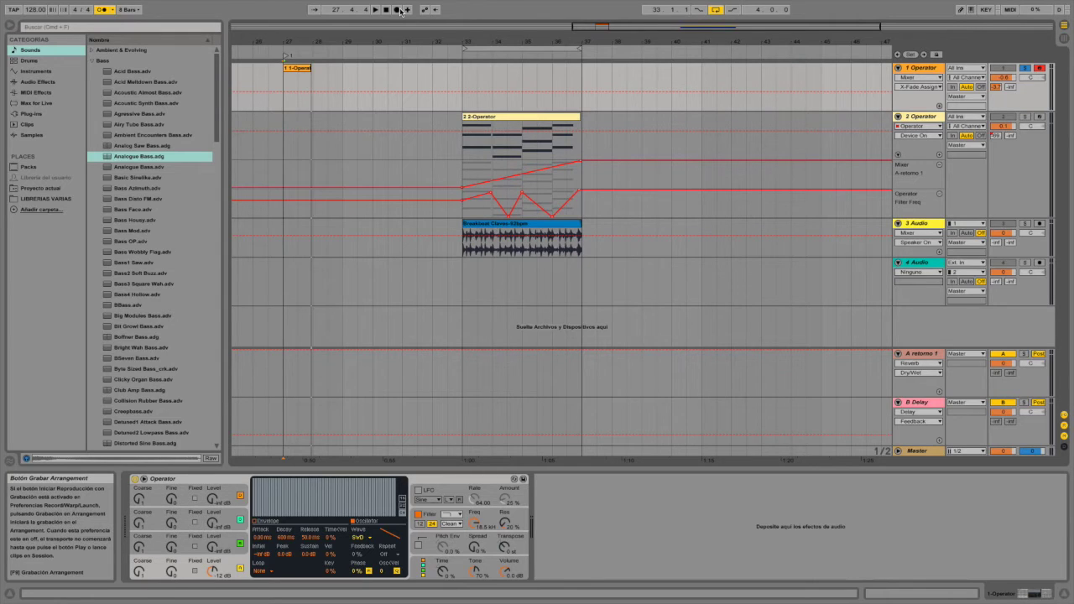
Step: Review the metronome's count-in options and the global quantization values
left_click(111, 10)
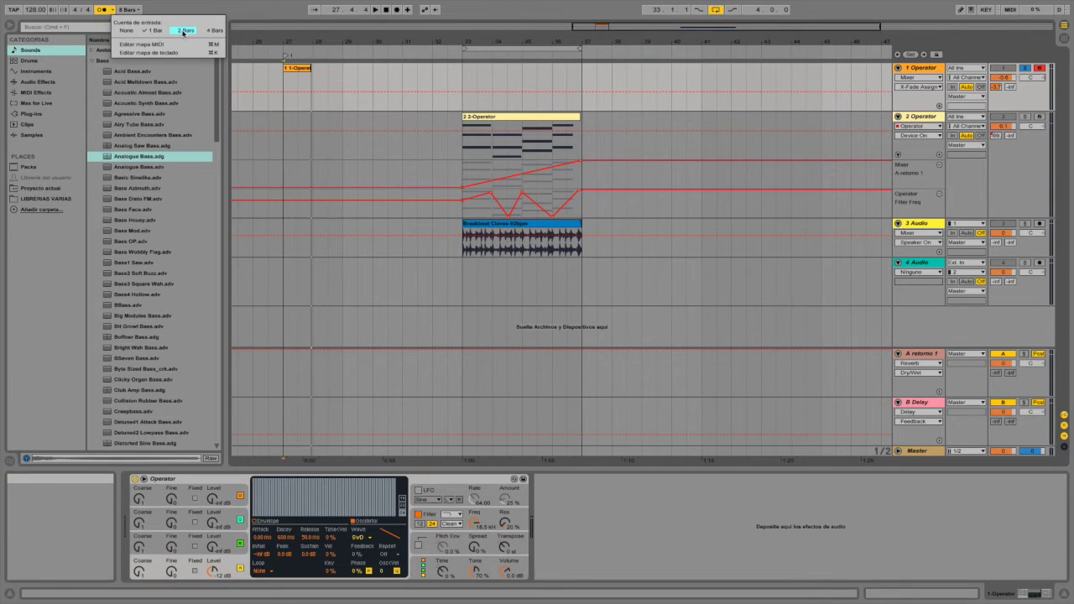
left_click(217, 33)
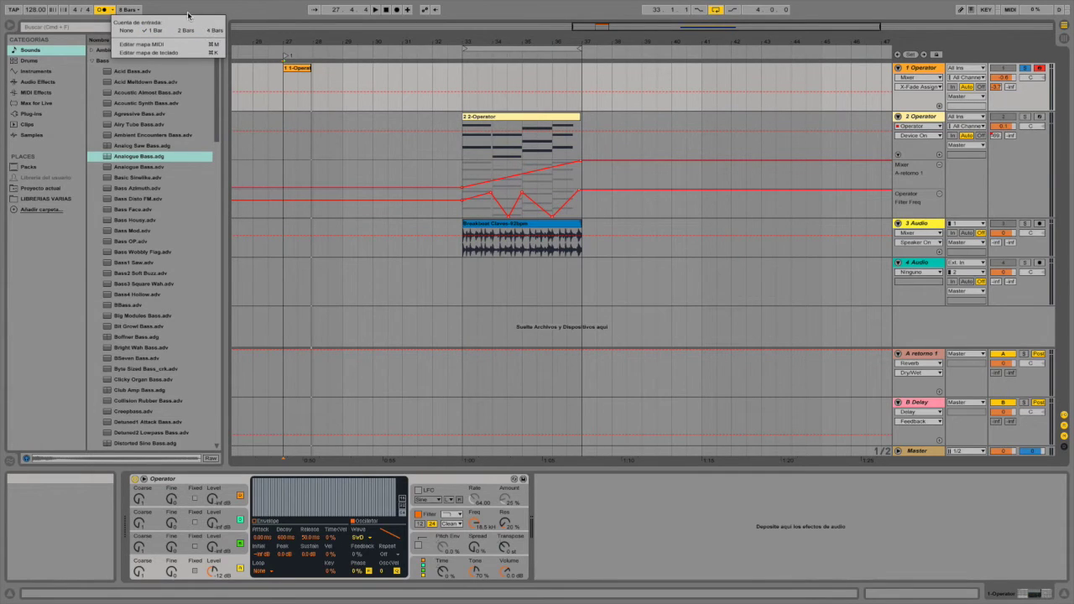
left_click(135, 11)
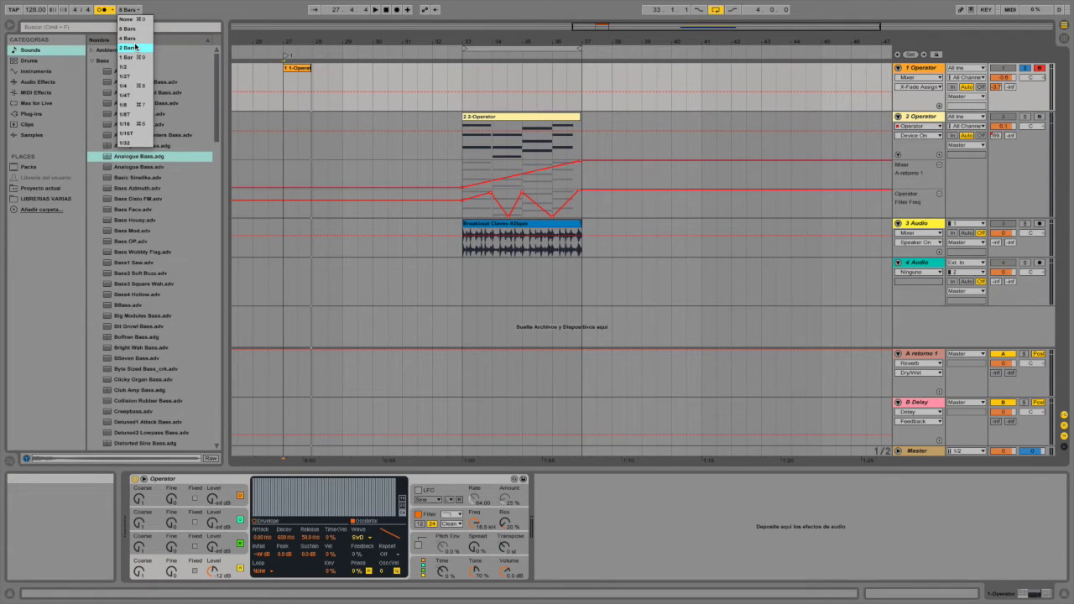
Step: Open the 2 Operator track's clip at bar 33 to view its MIDI notes, and close the clip view again
left_click(469, 117)
double_click(473, 115)
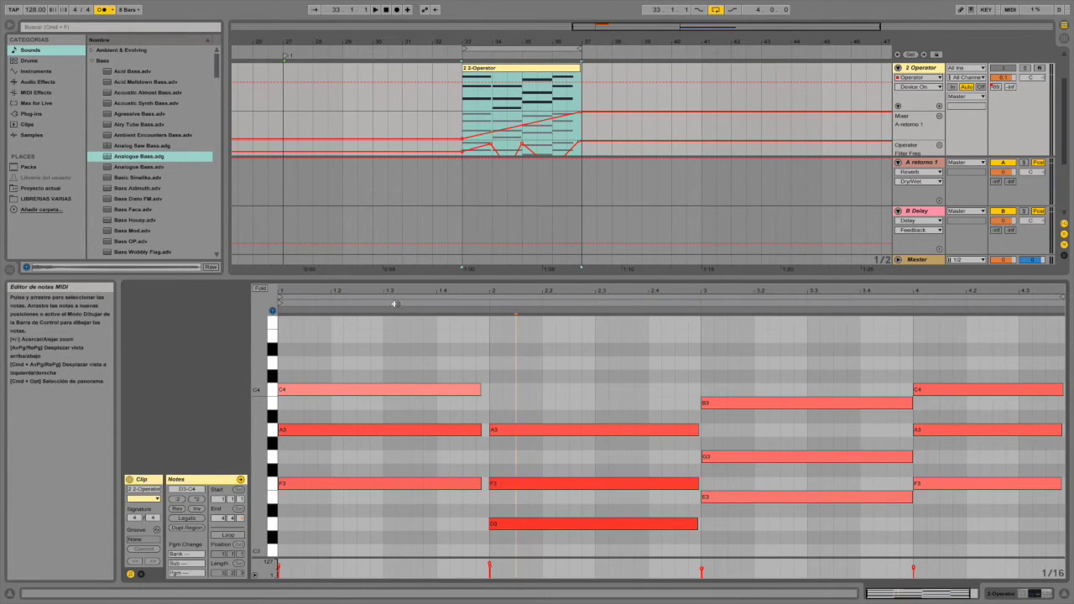
double_click(398, 278)
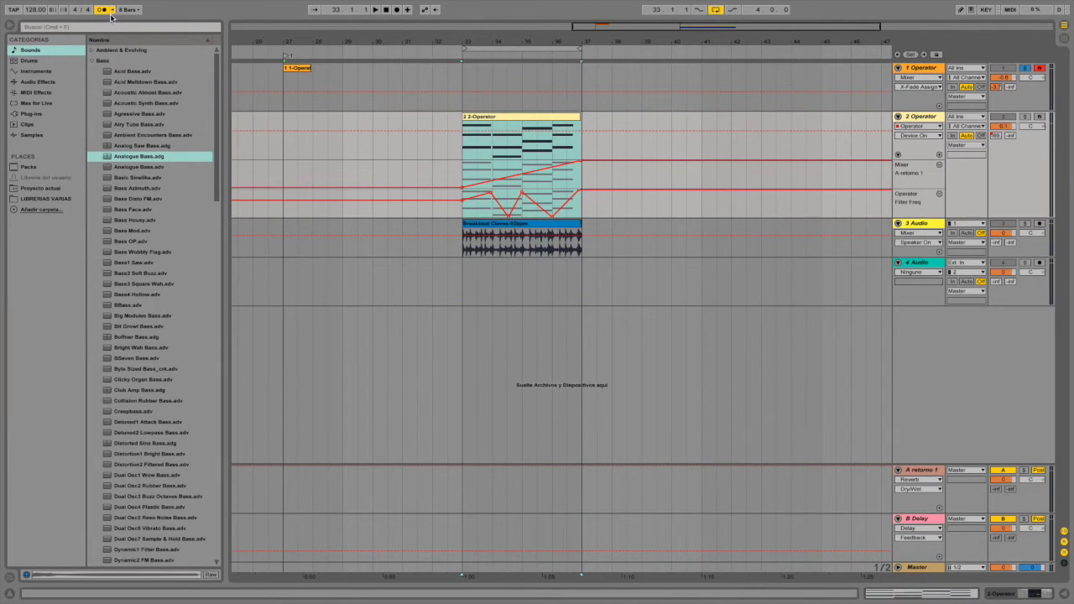
Step: Delete the recorded clip at bar 27 on the 1 Operator track and play briefly from bar 33
left_click(297, 72)
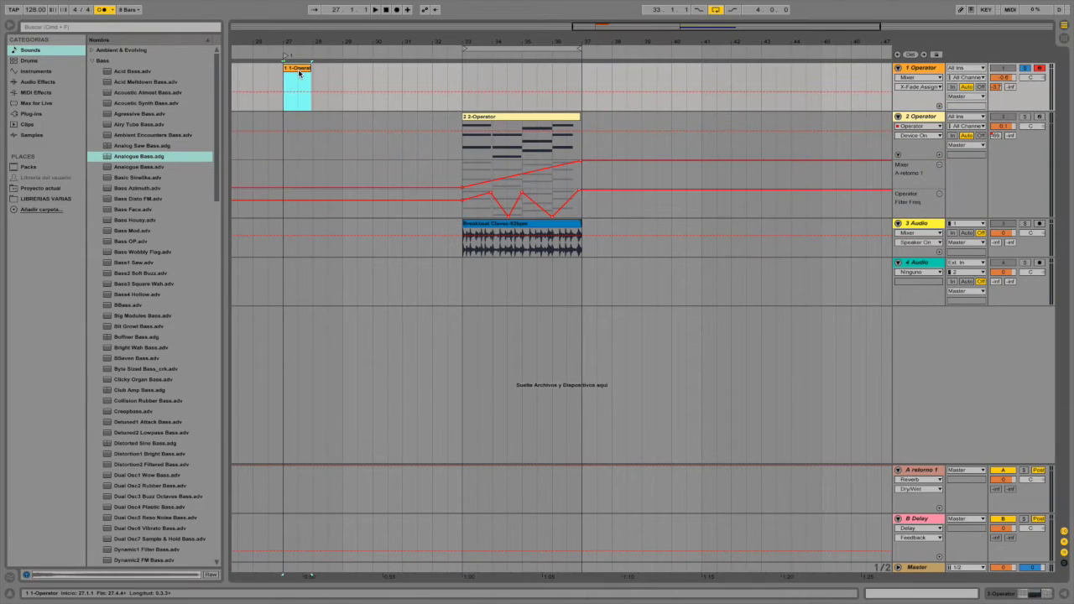
left_click(315, 14)
left_click(422, 52)
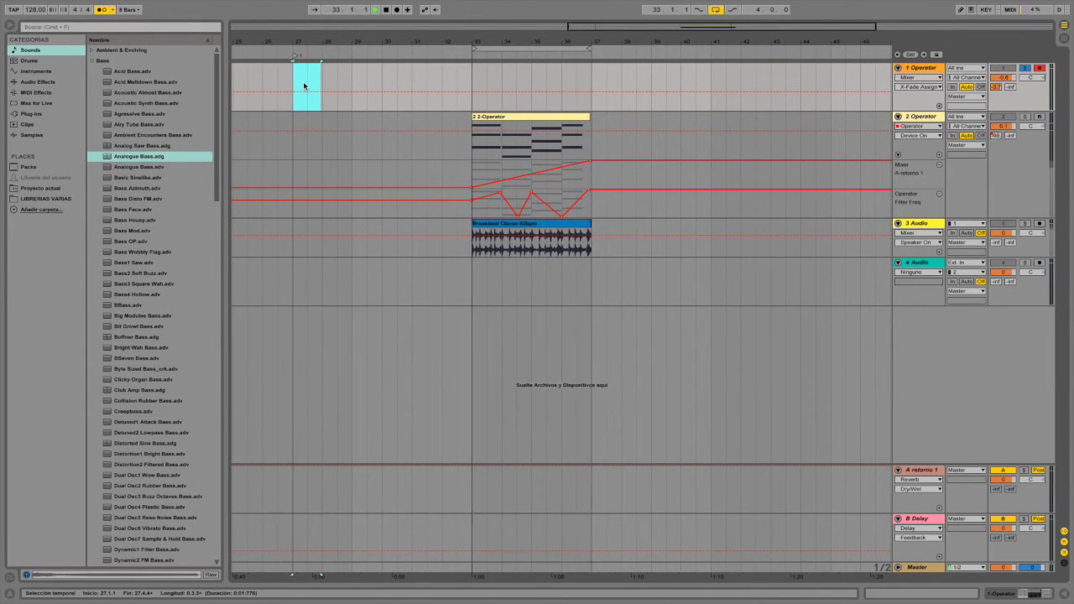
key("space")
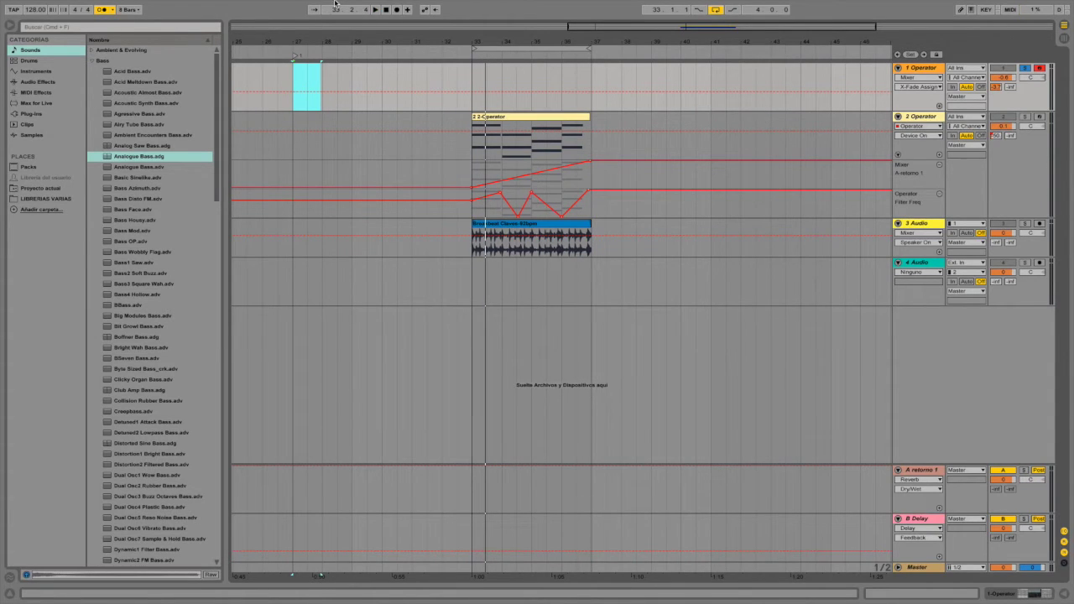
Step: Place the insert marker on the 1 Operator track at bar 42, and move it to bar 43
left_click_drag(628, 40, 338, 40)
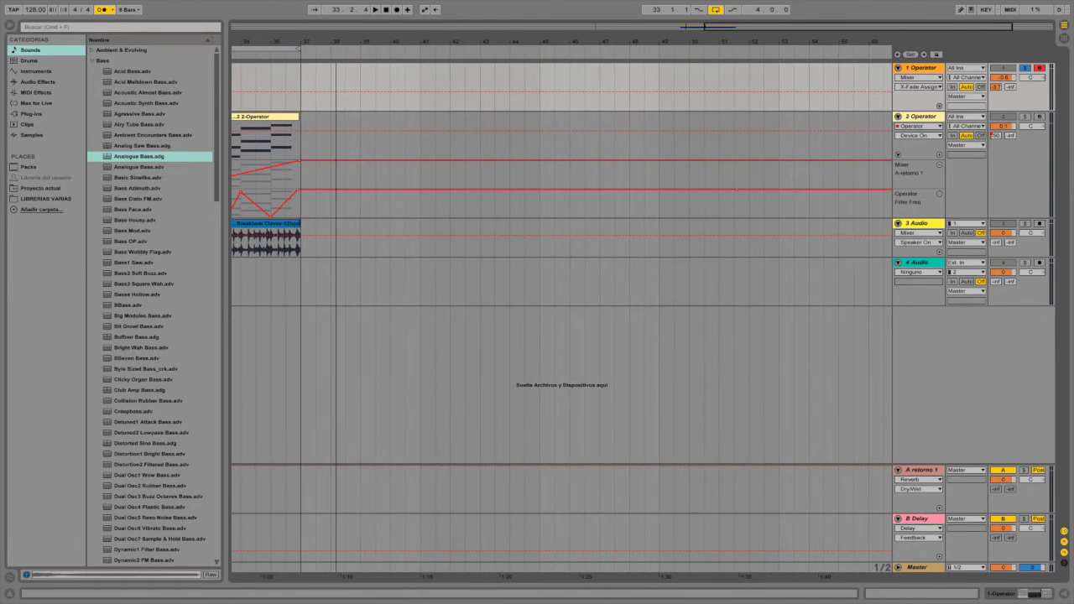
mouse_move(536, 39)
left_mouse_down()
mouse_move(536, 52)
mouse_move(550, 37)
mouse_move(705, 20)
mouse_move(534, 49)
left_mouse_up()
left_click(540, 83)
left_click(397, 69)
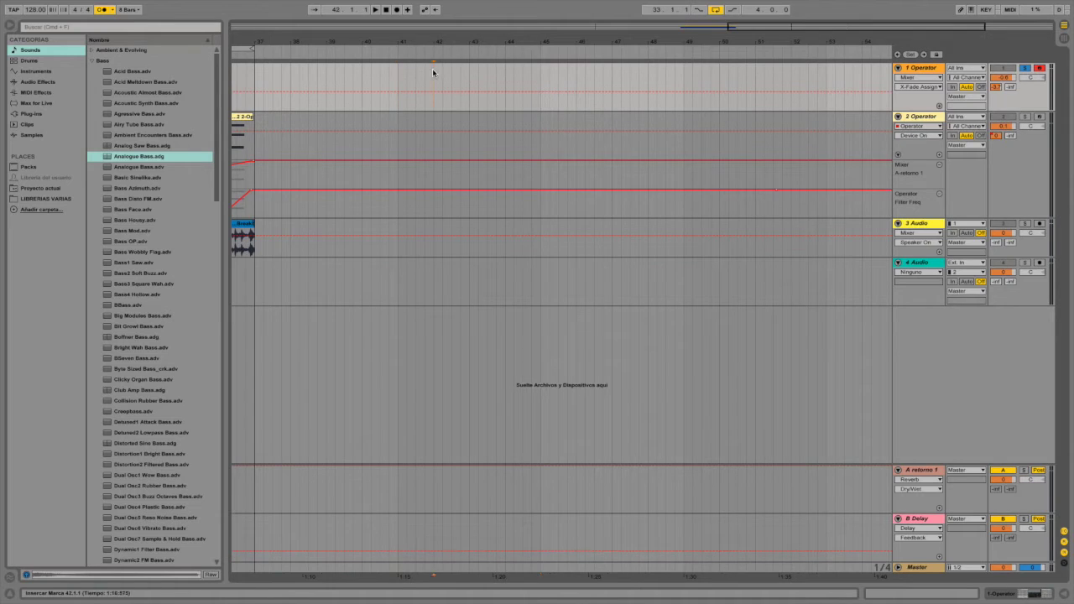
left_click(468, 76)
mouse_move(488, 37)
left_mouse_down()
mouse_move(487, 84)
mouse_move(488, 33)
left_mouse_up()
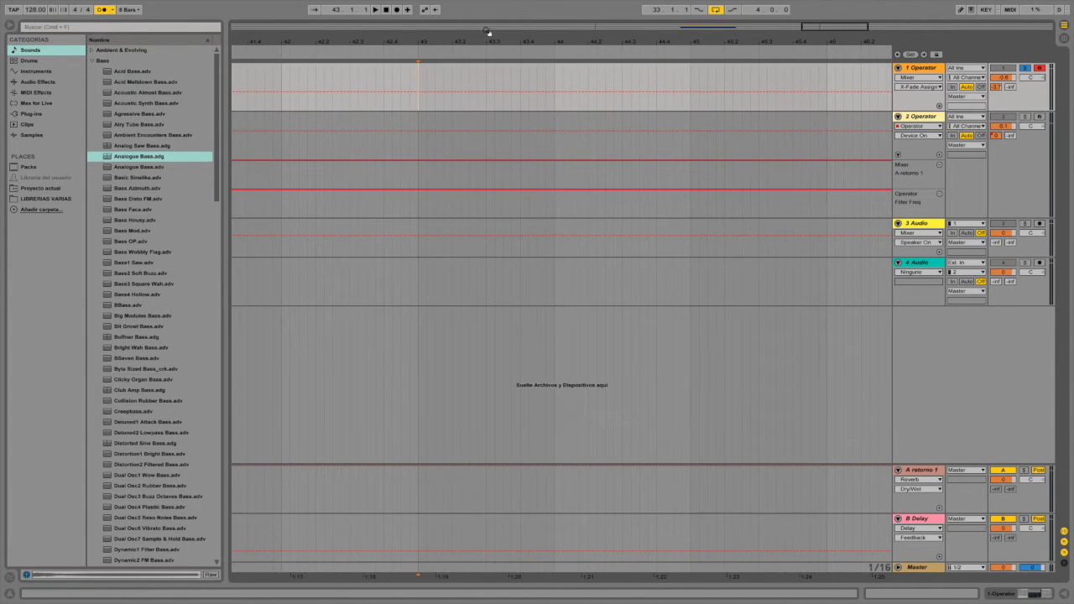
Step: Try insert marker positions on the finer grid around bar 43 of the 1 Operator track, and leave the marker at bar 44
left_click(413, 78)
left_click(457, 87)
left_click(518, 85)
left_click(420, 88)
left_click(442, 82)
left_click(499, 81)
left_click(519, 80)
left_click(529, 80)
left_click(553, 75)
left_click_drag(467, 40, 612, 12)
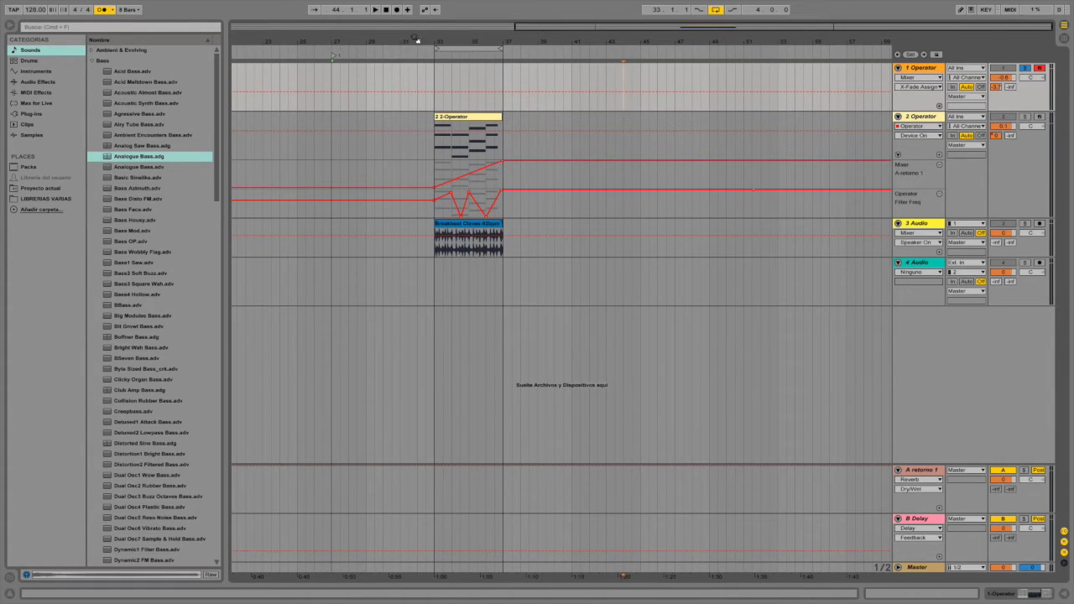
Step: Arm and solo the 2 Operator track, play briefly, and move the timeline locator to bar 33
left_click(1012, 127)
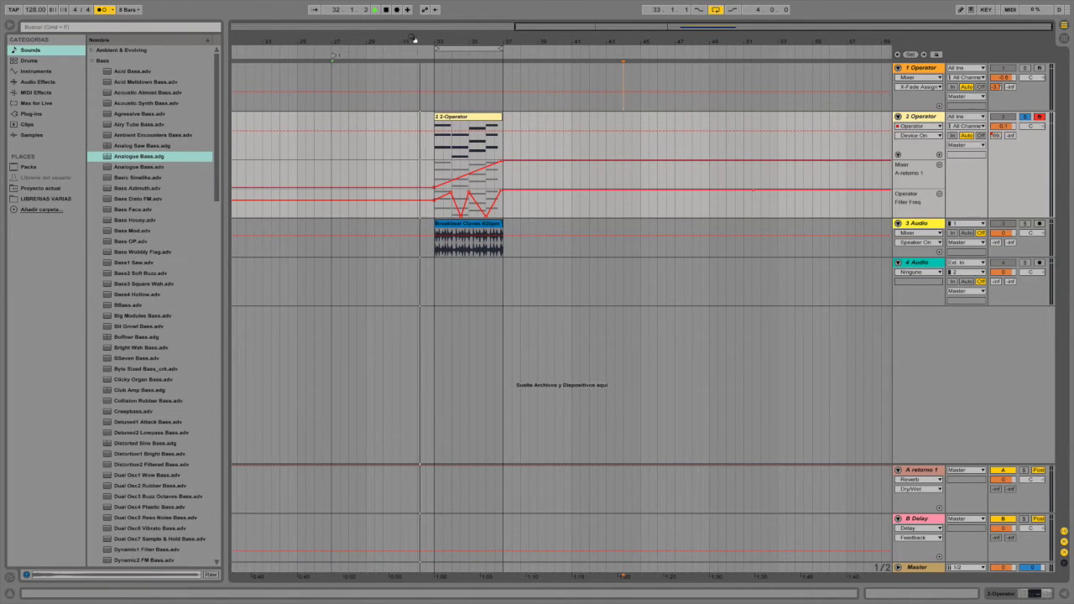
left_click(396, 9)
left_click(409, 52)
key("space")
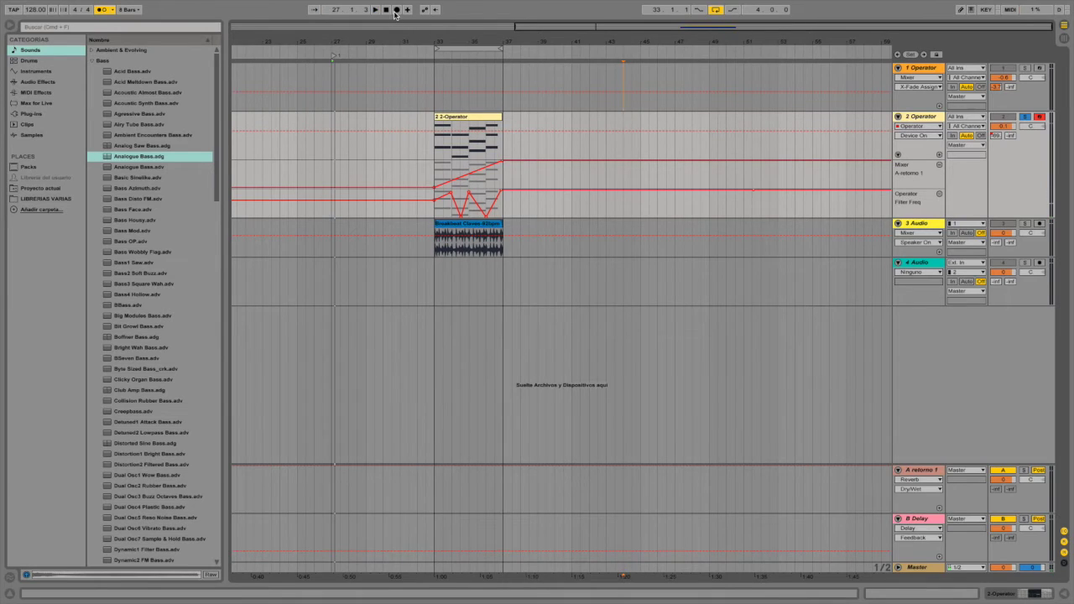
left_click(435, 57)
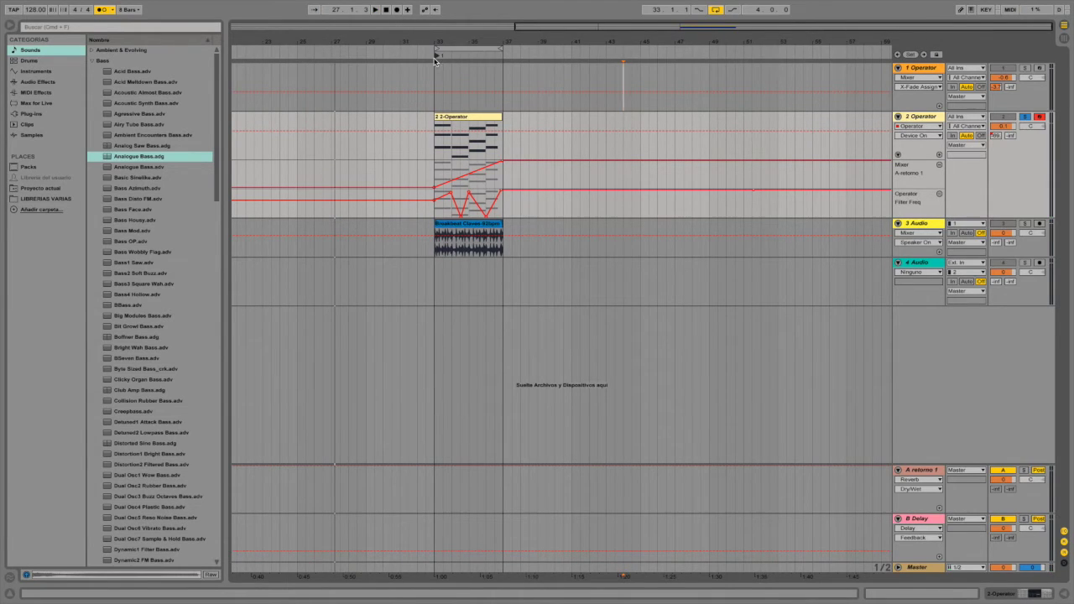
Step: Check the count-in setting, record a take over the 2 Operator clip from bar 33, and undo the take
left_click(114, 13)
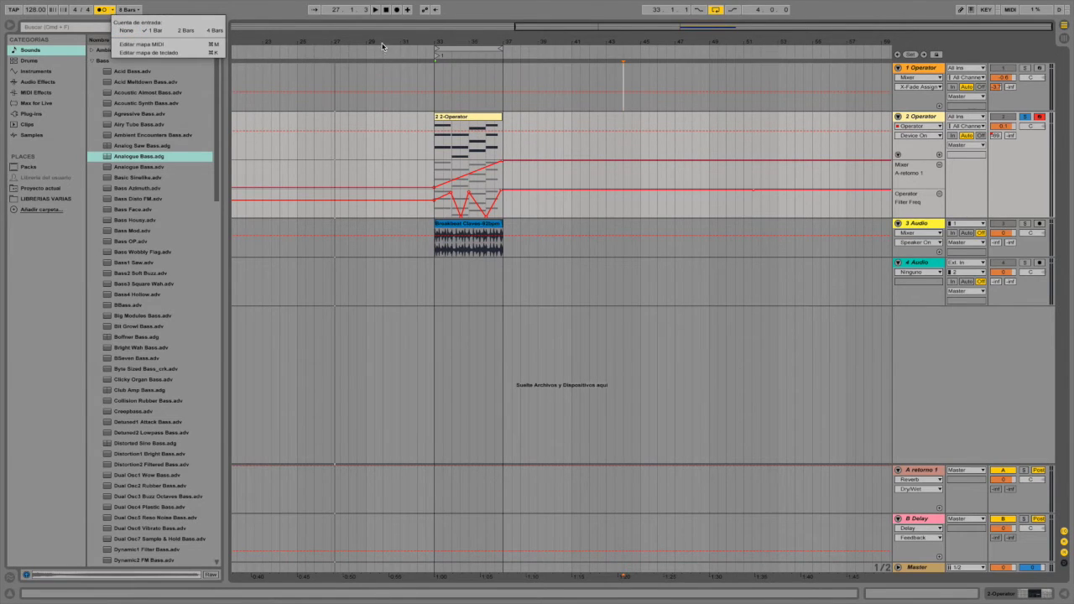
left_click(394, 19)
left_click(397, 9)
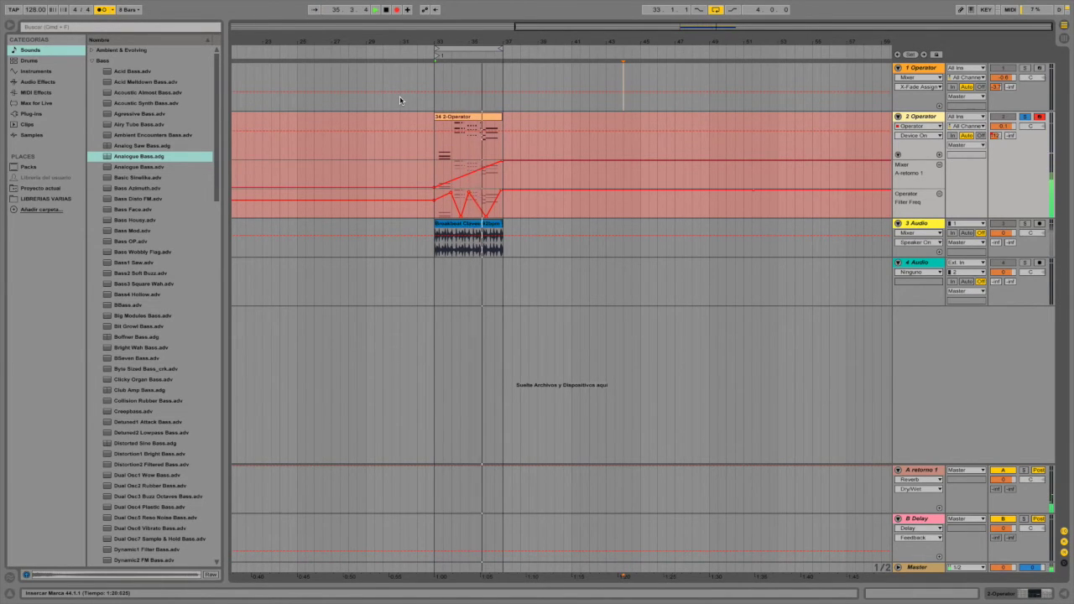
key("space")
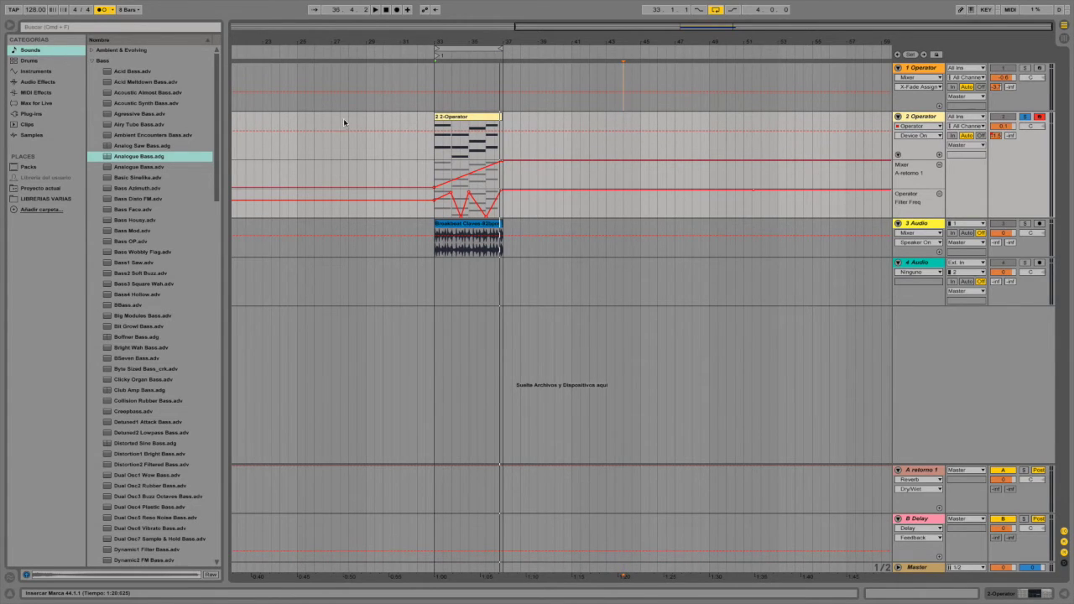
Step: Enable MIDI arrangement overdub and record additional notes into the 2 Operator clip from bar 33
left_click(408, 10)
left_click(395, 10)
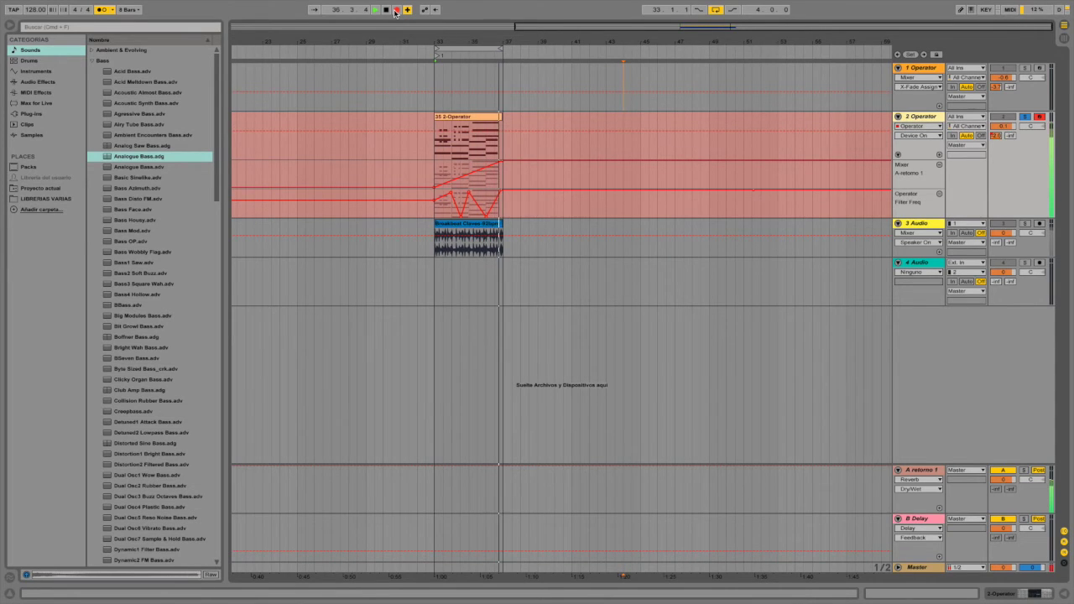
left_click(395, 12)
Step: Open the overdubbed 2 Operator clip, examine its notes, and close the clip view
double_click(471, 118)
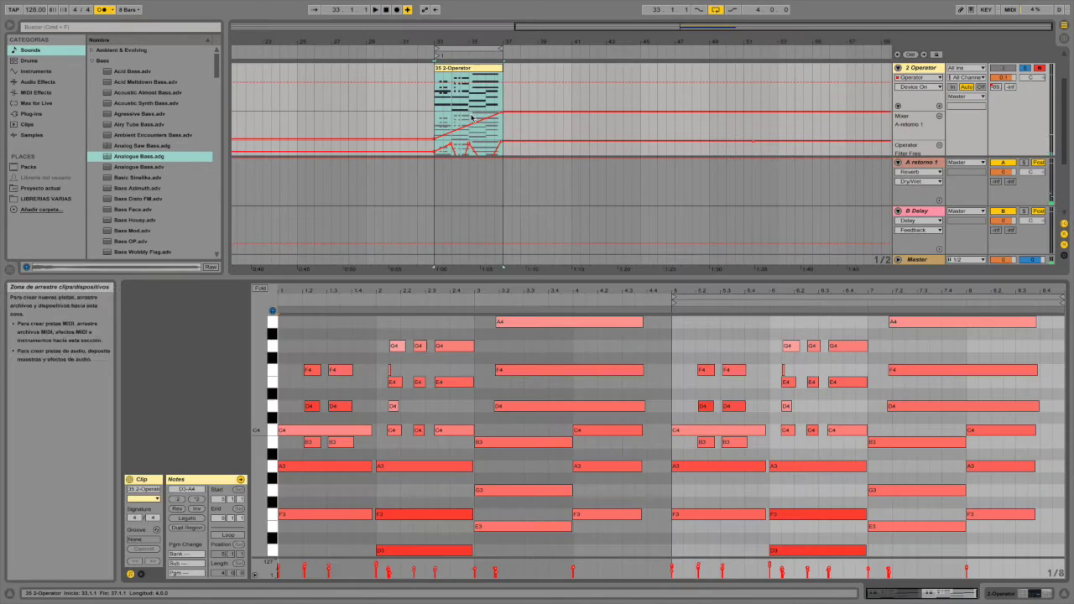
scroll(742, 417, "up", 3)
scroll(754, 411, "down", 3)
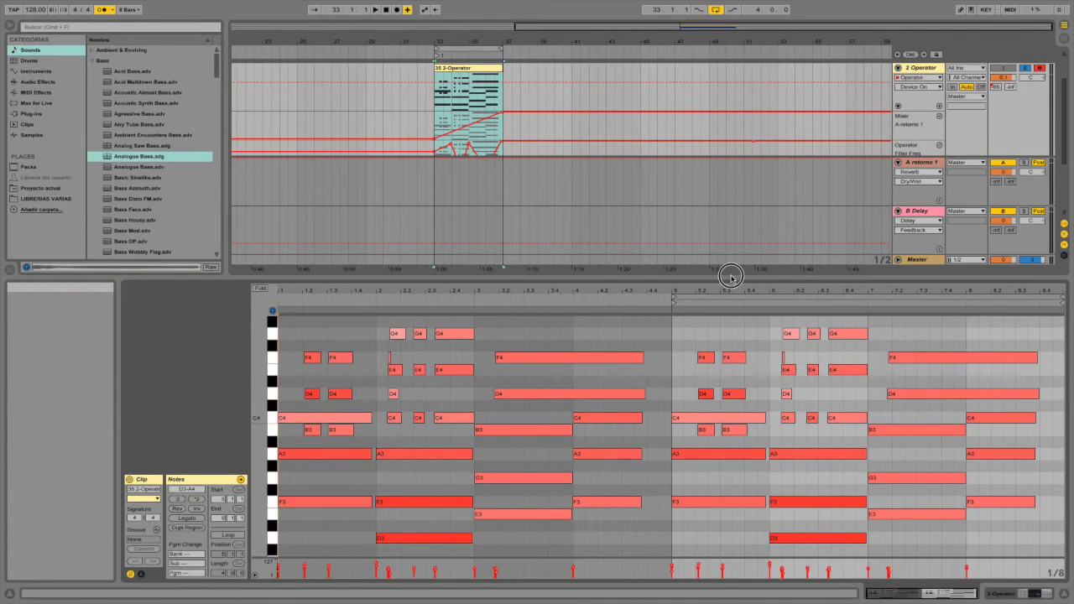
key("ctrl+alt+l")
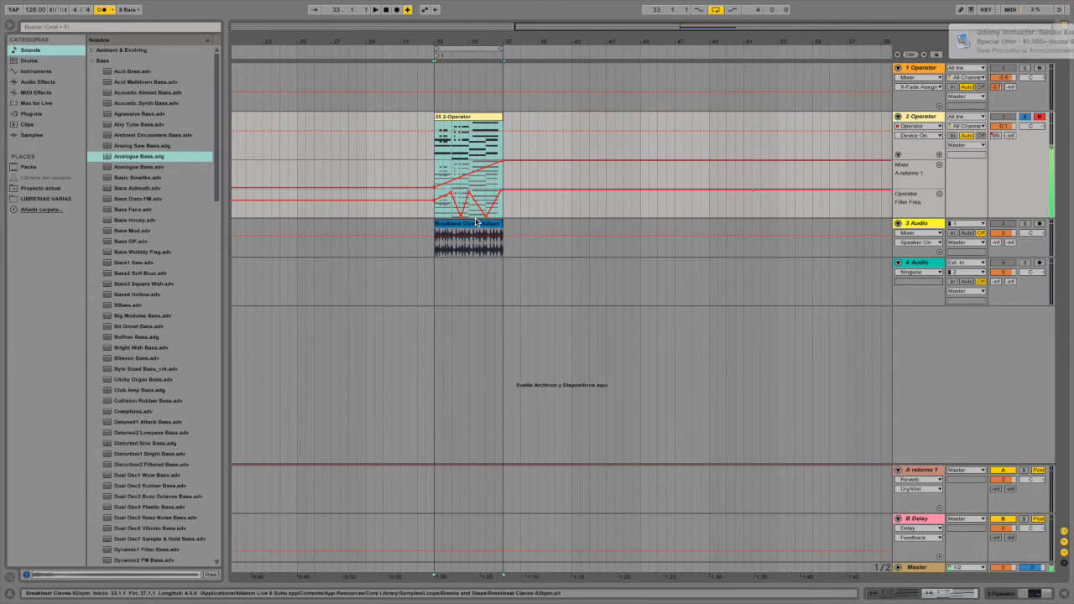
Step: Delete the overdubbed 2 Operator clip and insert an empty MIDI clip over bars 33 to 37
double_click(462, 124)
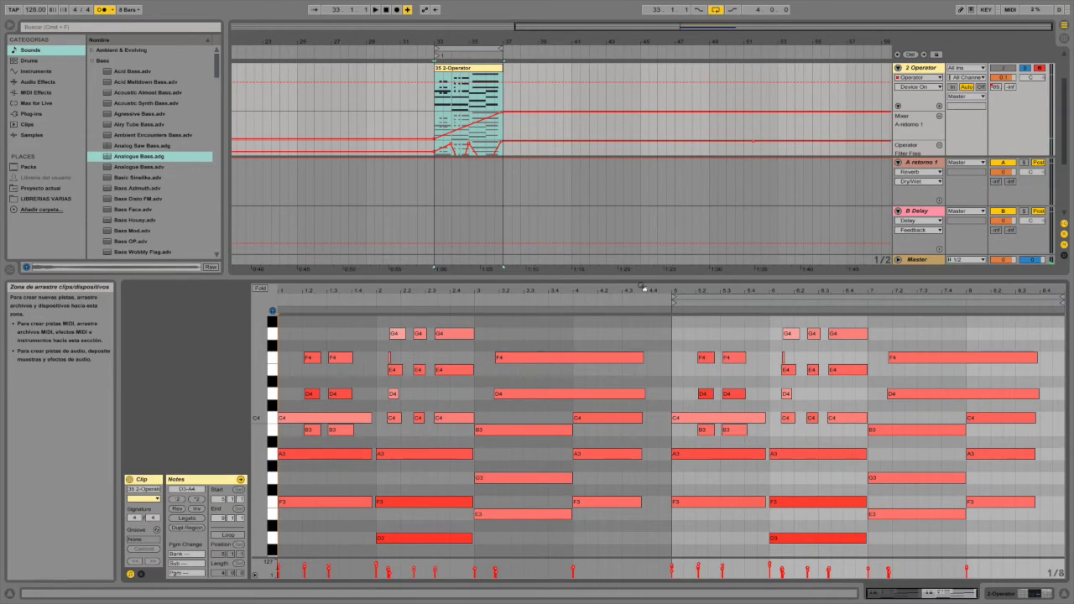
left_click(449, 68)
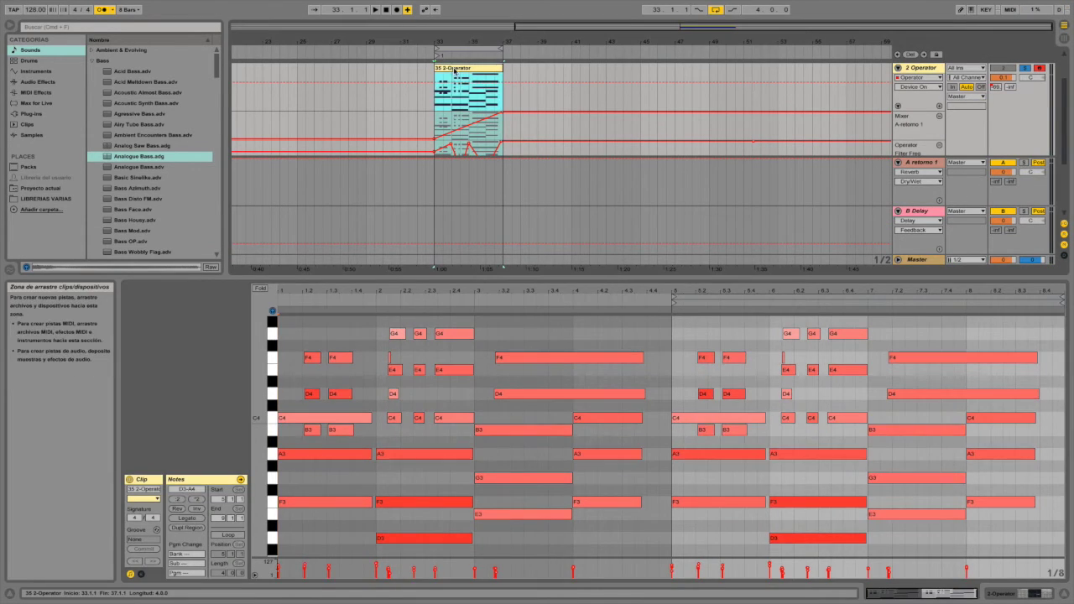
key("Delete")
scroll(453, 90, "up", 2)
scroll(445, 109, "down", 1)
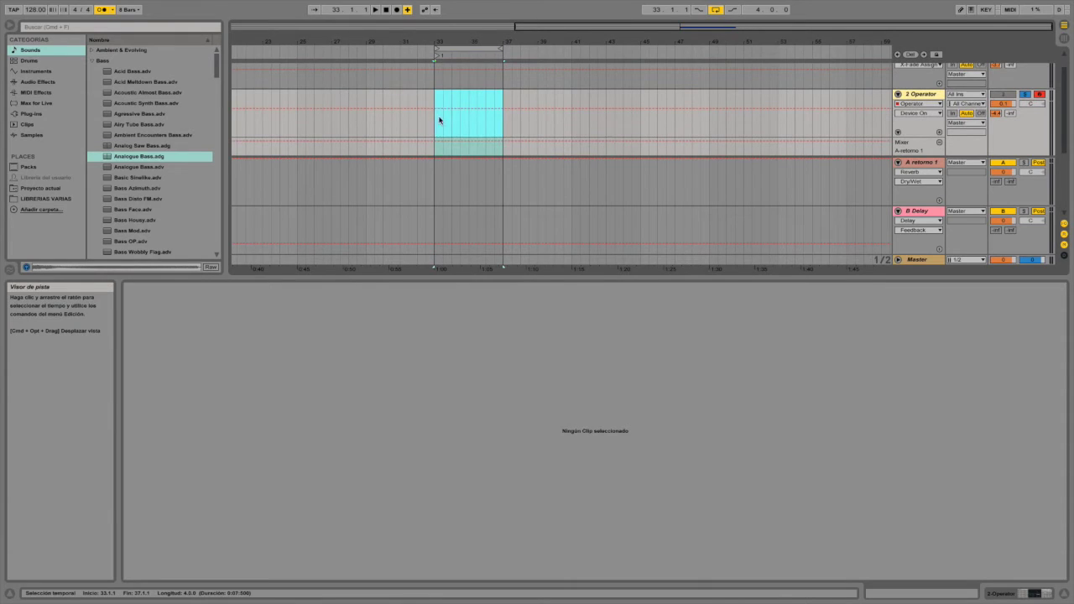
right_click(491, 94)
left_click(515, 154)
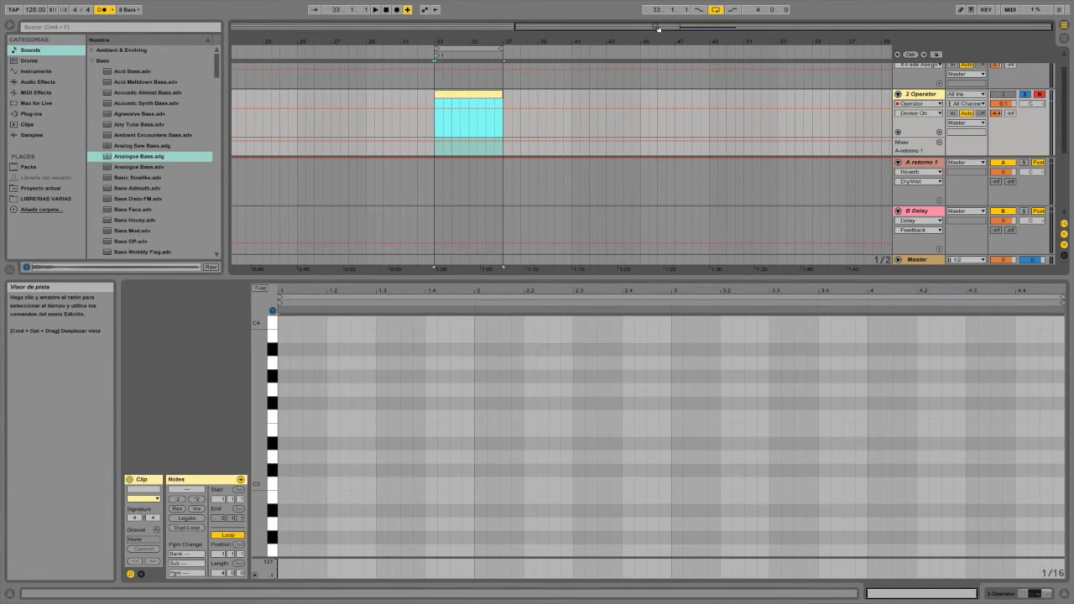
Step: Record a bass line into the empty 2 Operator clip from bar 33, and overdub chords in a second pass
left_click(396, 11)
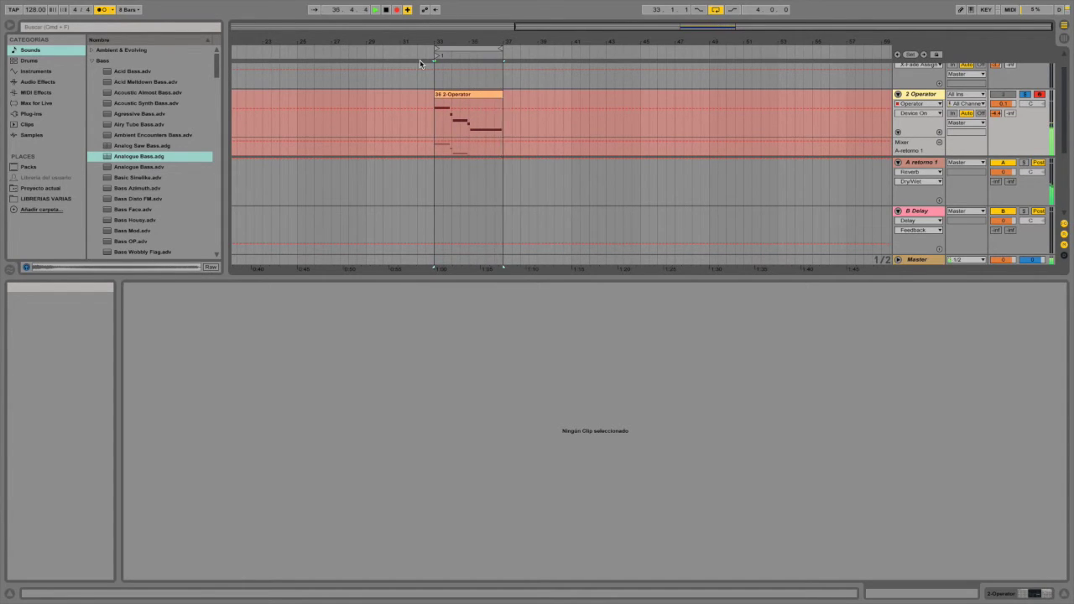
key("space")
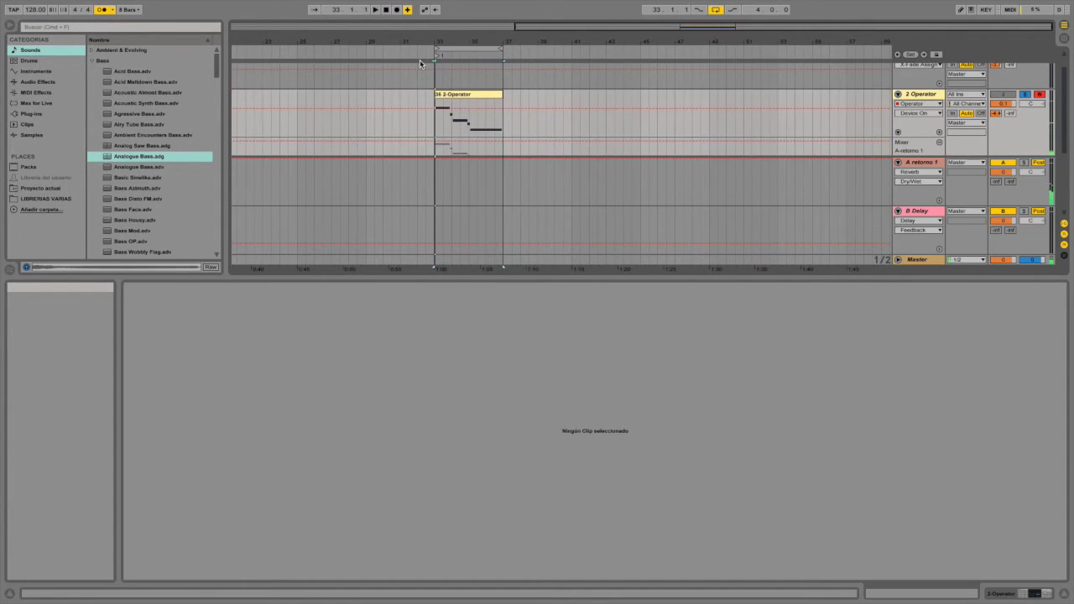
left_click(397, 10)
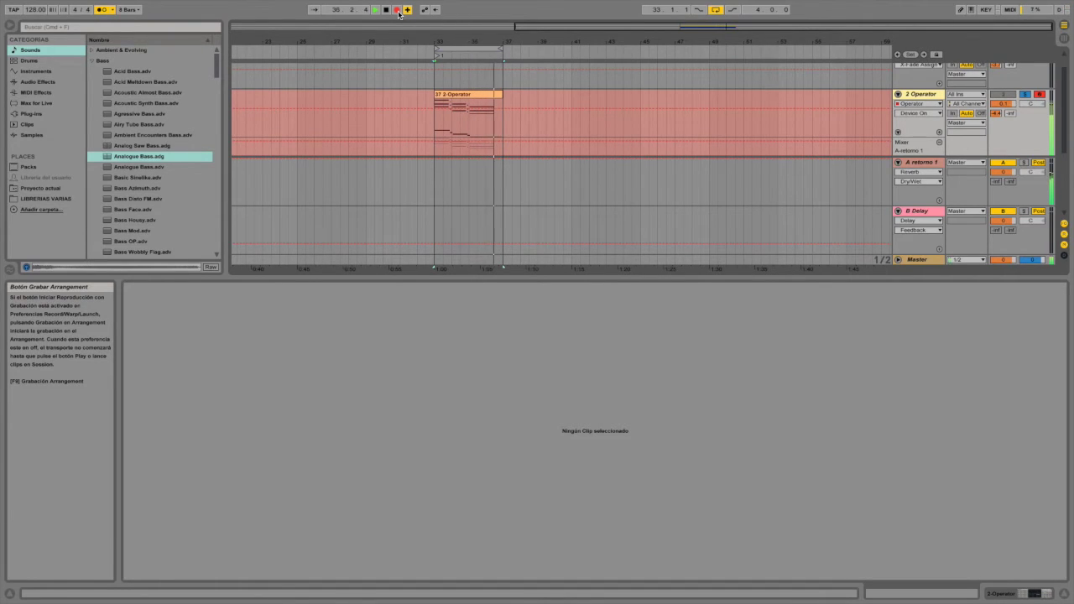
key("space")
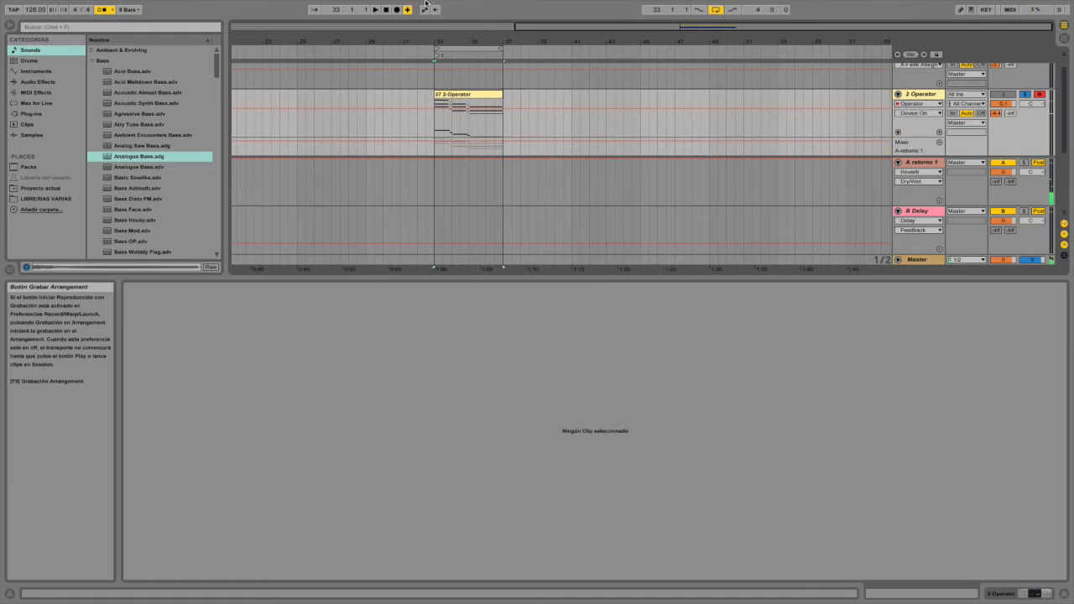
Step: Open the newly recorded 2 Operator clip and examine its bass and chord notes across the full pitch range
left_click(480, 99)
scroll(731, 374, "up", 2)
scroll(728, 367, "down", 2)
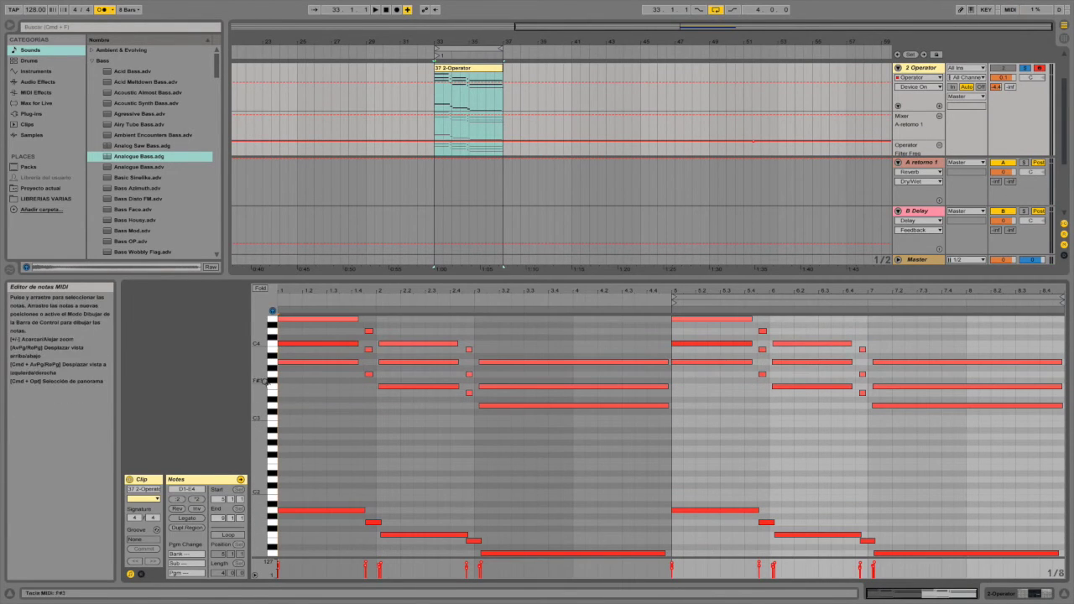
mouse_move(259, 385)
left_mouse_down()
mouse_move(216, 385)
mouse_move(246, 379)
left_mouse_up()
scroll(764, 375, "up", 2)
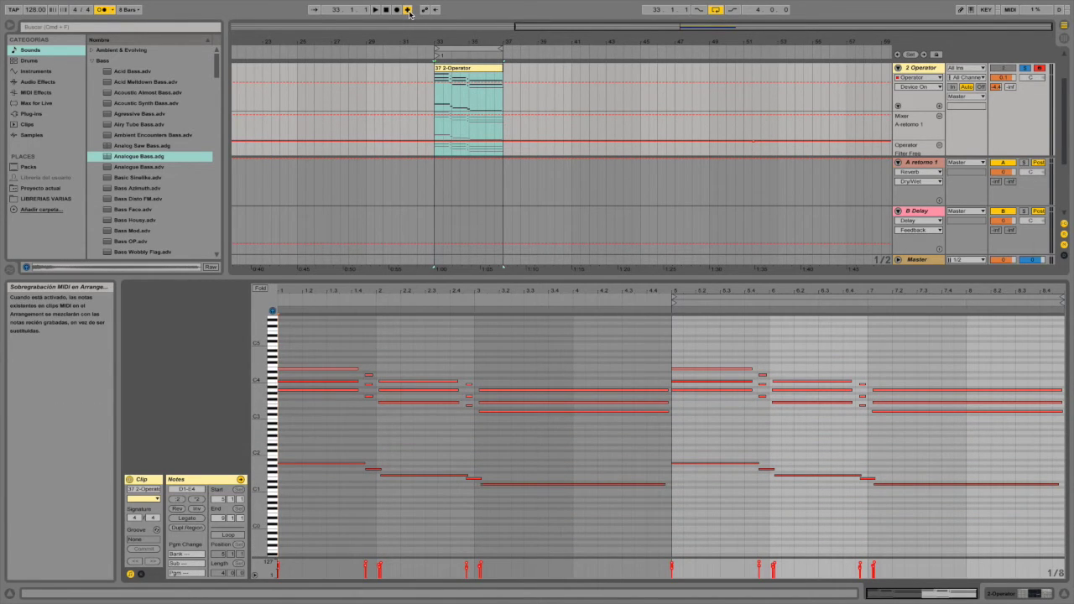
Step: Turn off MIDI arrangement overdub and hide the clip view
left_click(408, 10)
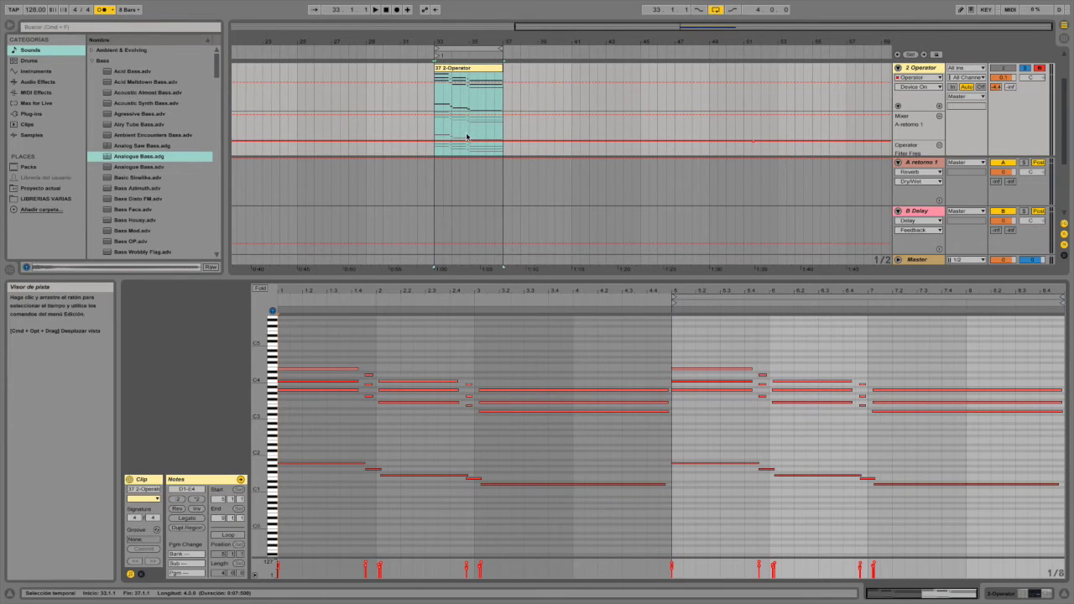
left_click_drag(550, 280, 550, 280)
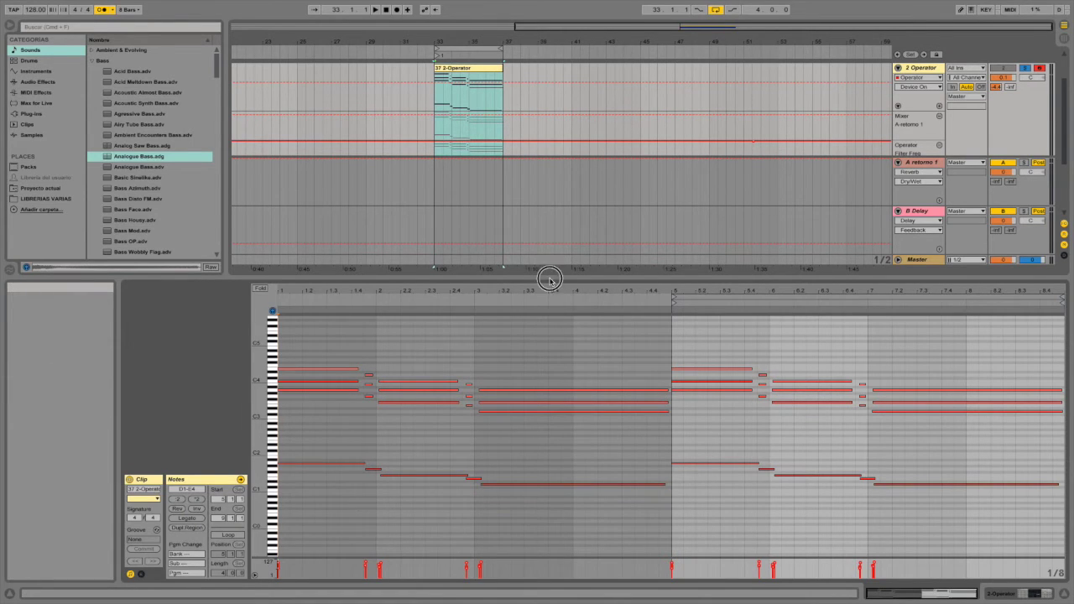
double_click(549, 280)
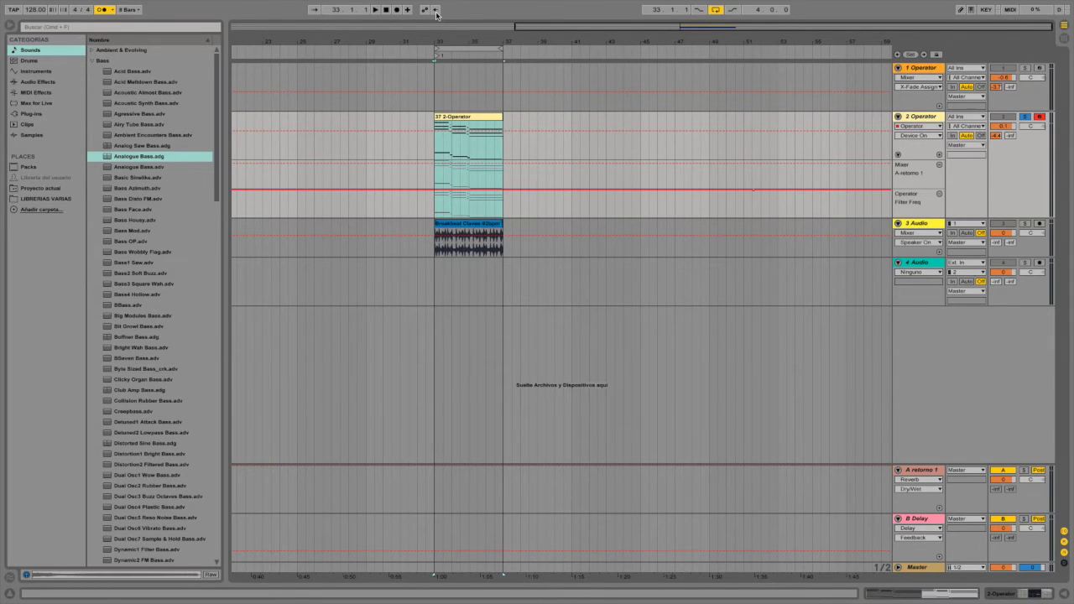
Step: Check the Device On automation envelope of the 2 Operator track and show the track's Operator device
mouse_move(426, 132)
left_mouse_down()
mouse_move(427, 149)
mouse_move(427, 131)
left_mouse_up()
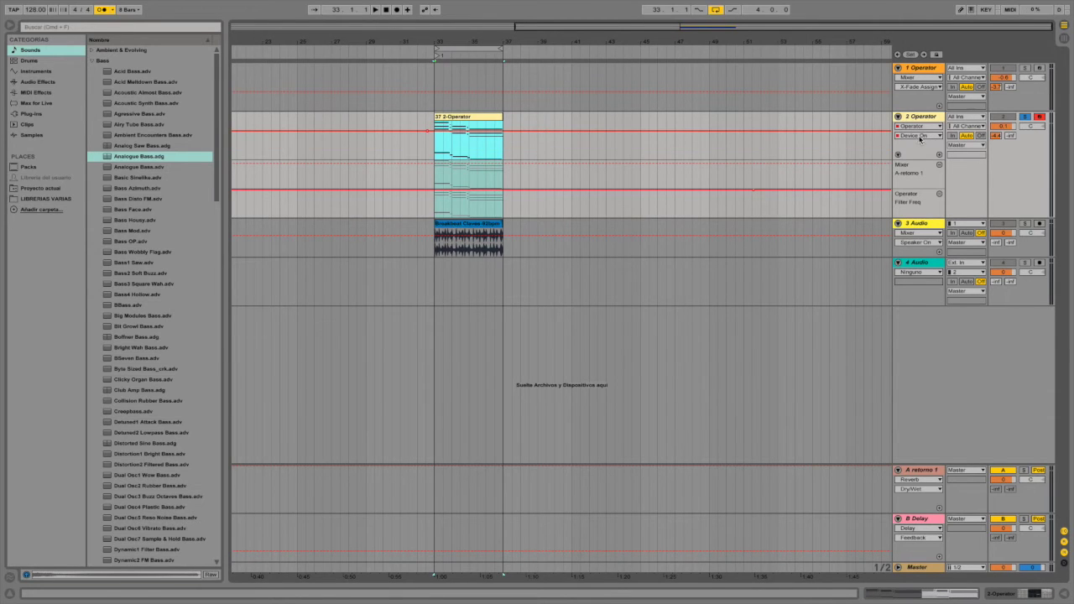
mouse_move(436, 131)
left_mouse_down()
mouse_move(435, 150)
mouse_move(437, 131)
left_mouse_up()
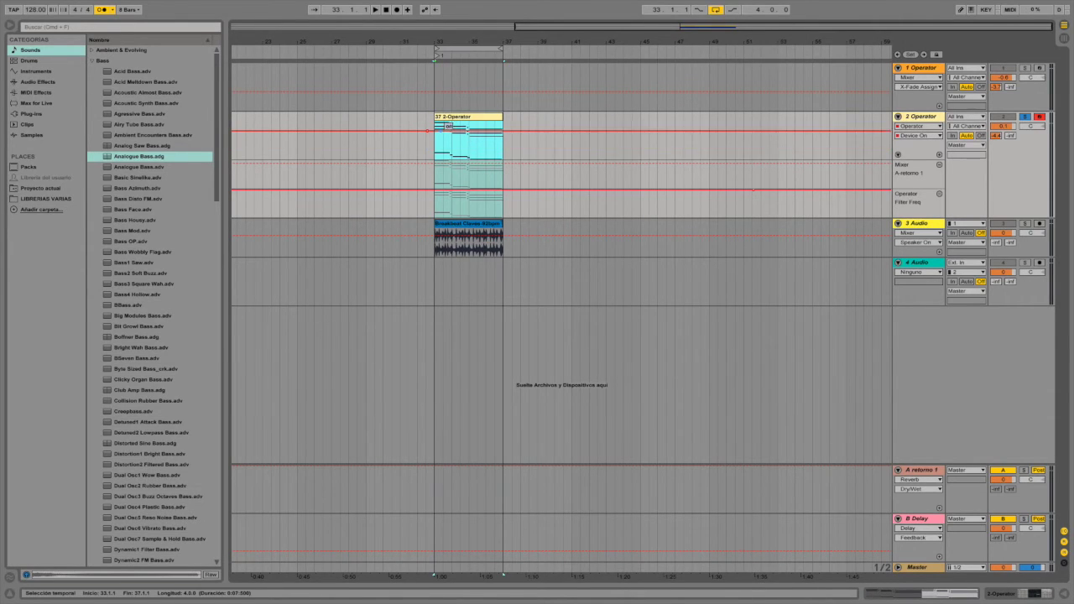
left_click(916, 126)
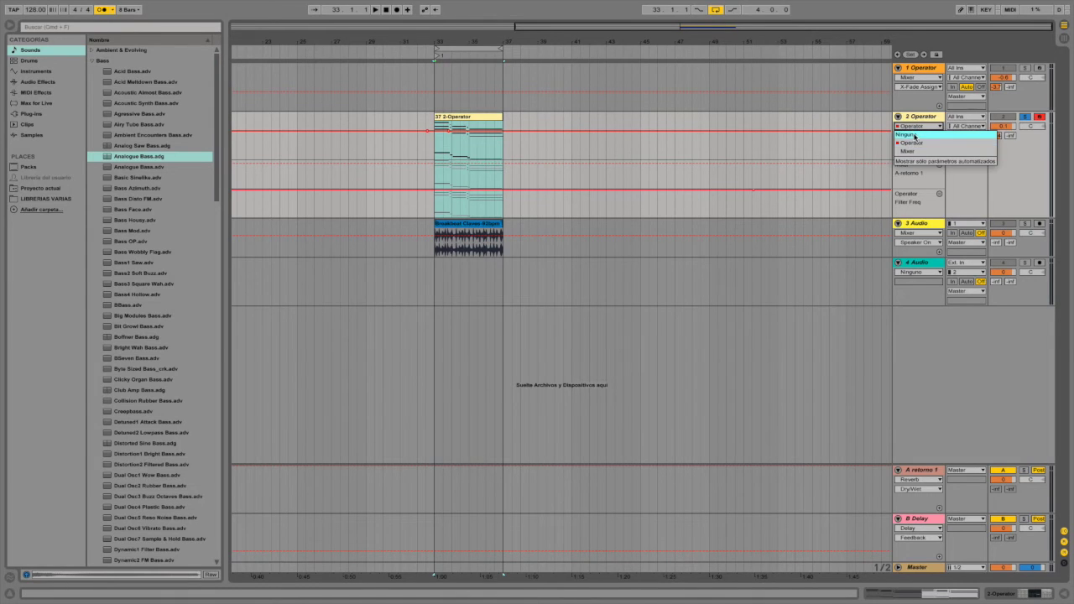
left_click(914, 127)
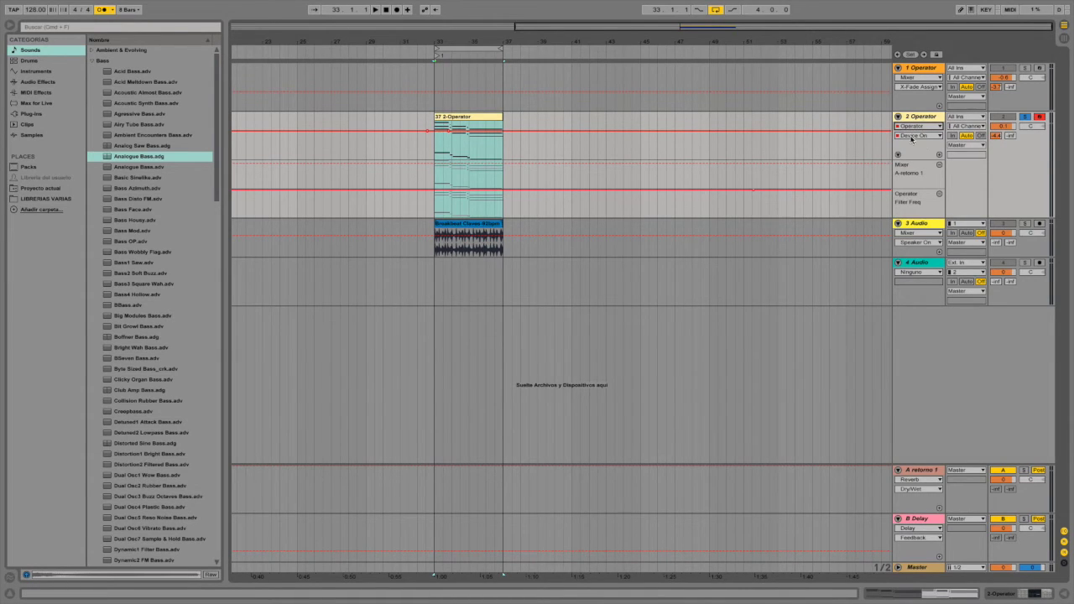
double_click(910, 117)
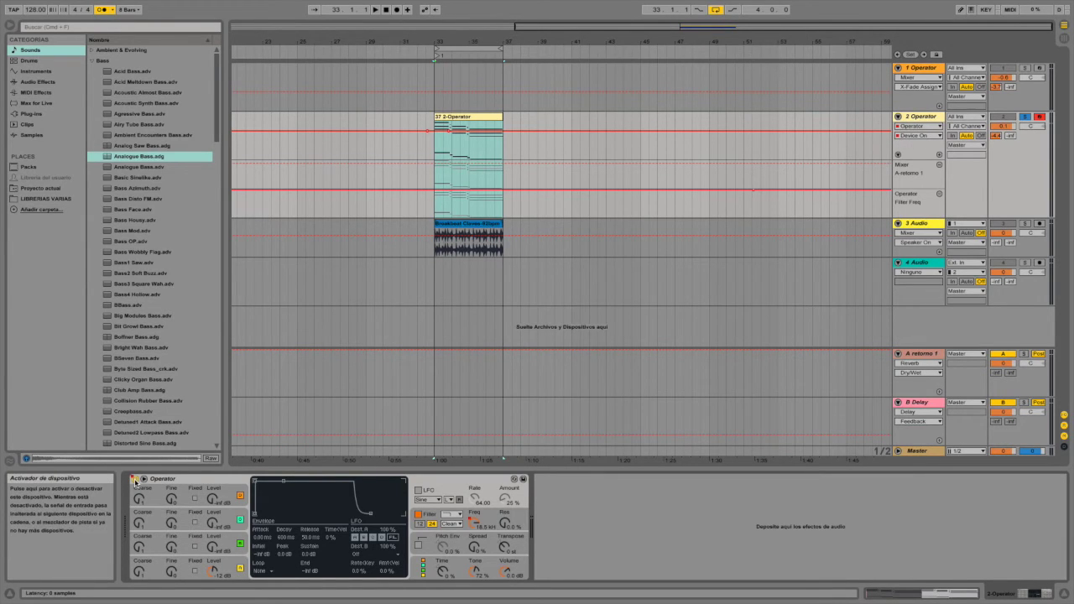
mouse_move(448, 131)
left_mouse_down()
mouse_move(448, 149)
mouse_move(434, 140)
mouse_move(433, 149)
mouse_move(430, 131)
left_mouse_up()
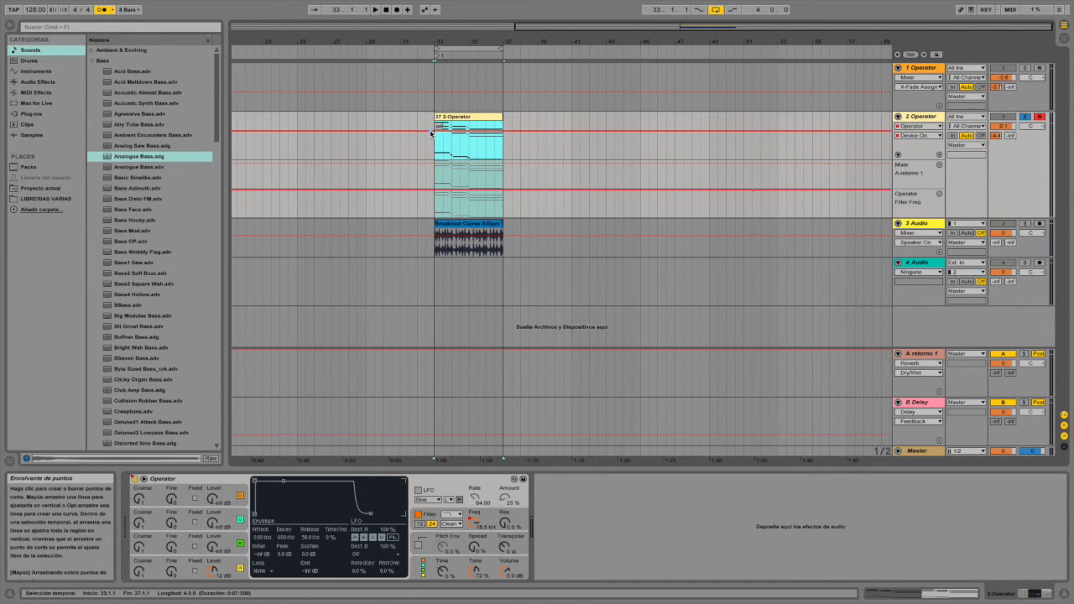
Step: Show Operator's Filter Freq automation on the 2 Operator track and shape it to drop around bar 37 and rise back by bar 51
left_click(472, 523)
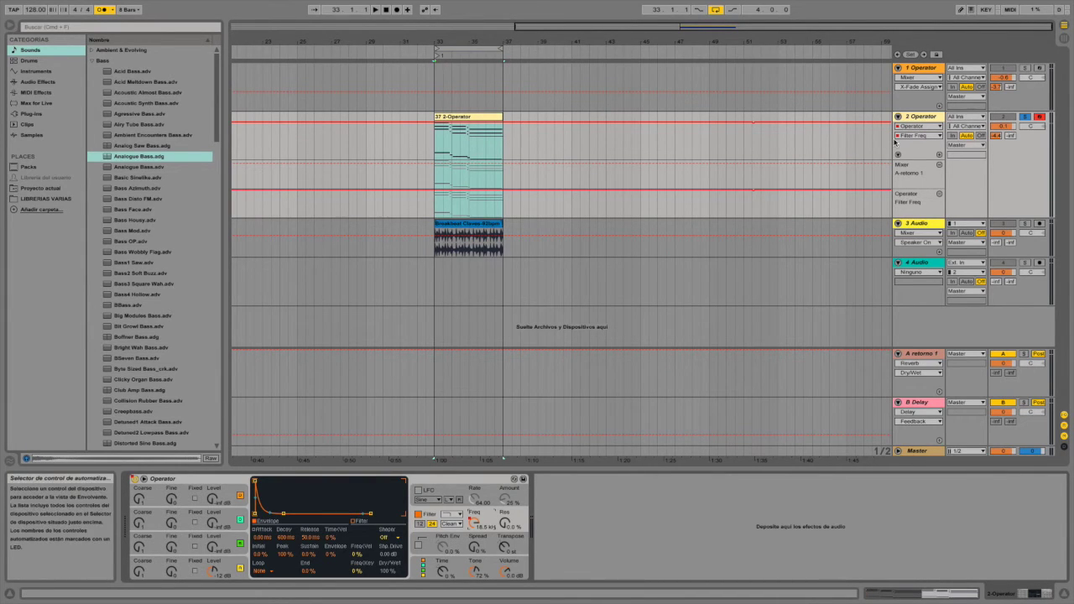
left_click(426, 122)
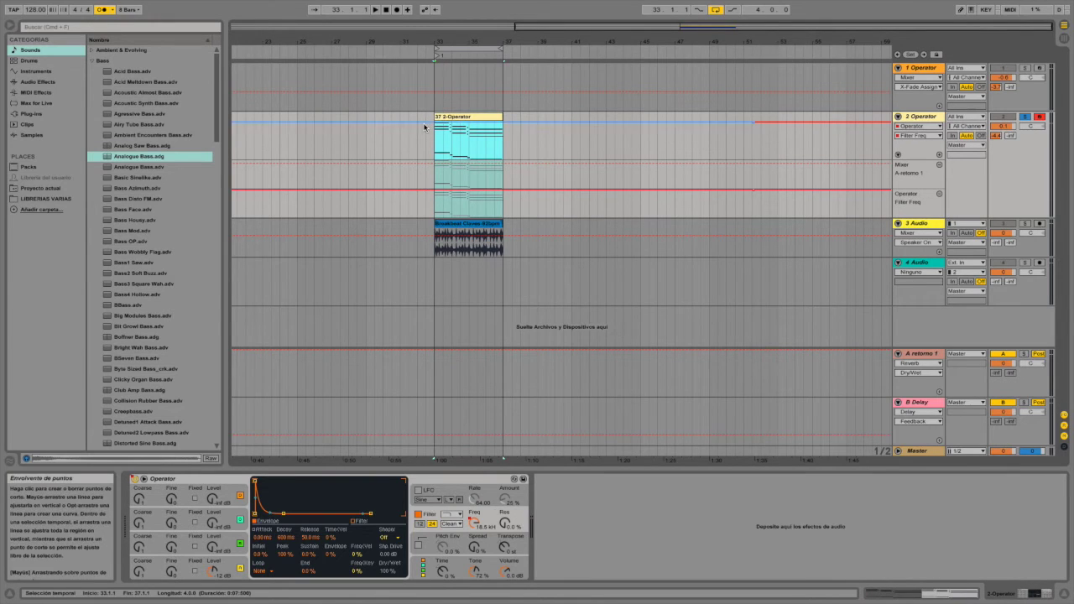
left_click(426, 123)
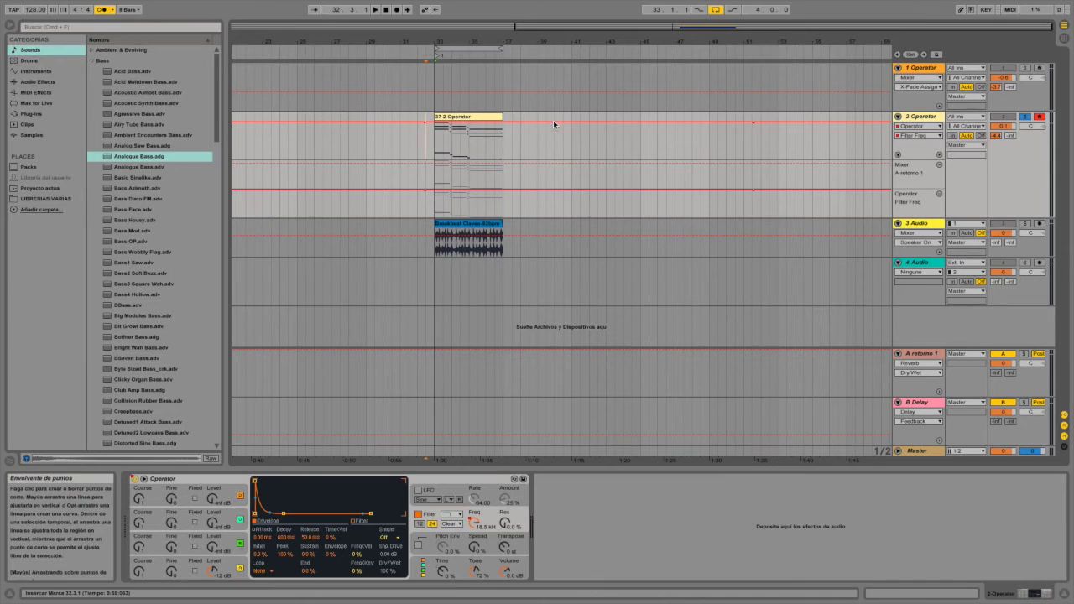
left_click_drag(549, 124, 489, 124)
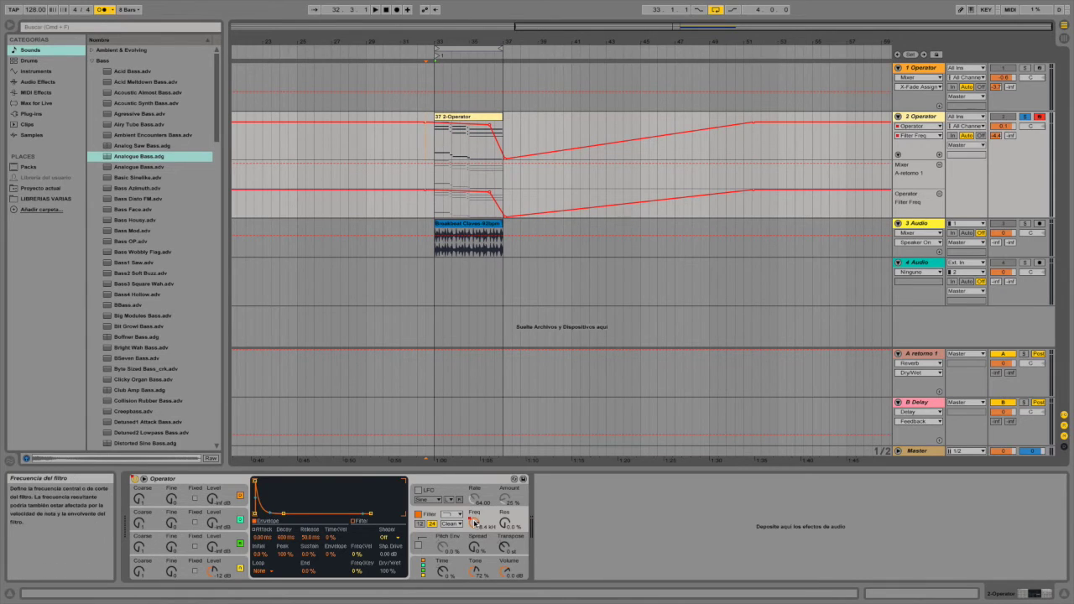
Step: Override the Filter Freq automation by turning Operator's filter frequency down to about 125 Hz, and re-enable the automation
left_click_drag(474, 522, 474, 564)
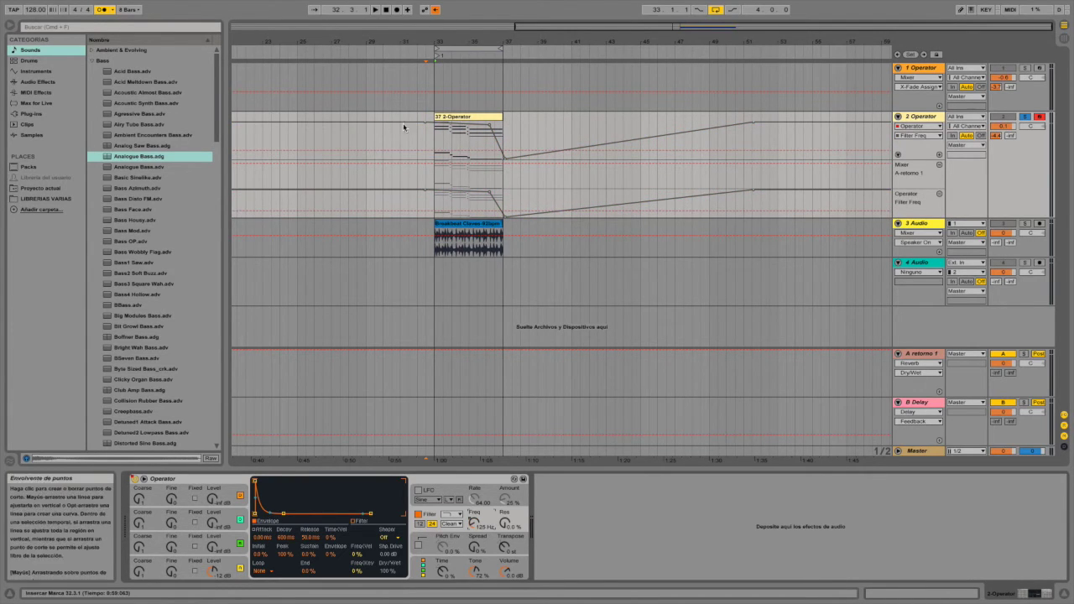
key("space")
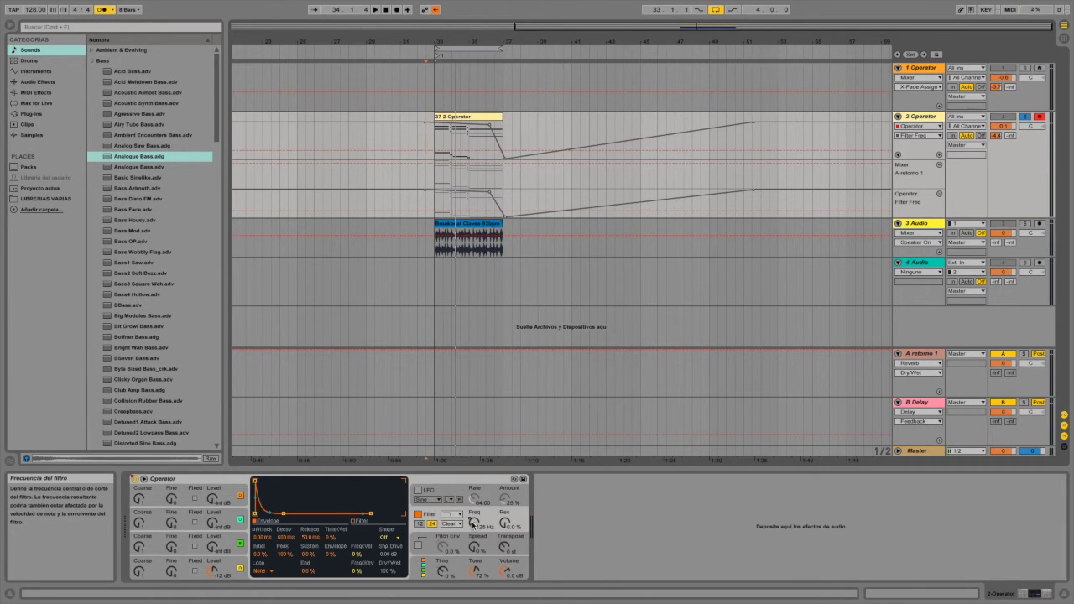
mouse_move(473, 521)
left_mouse_down()
mouse_move(473, 470)
mouse_move(473, 518)
left_mouse_up()
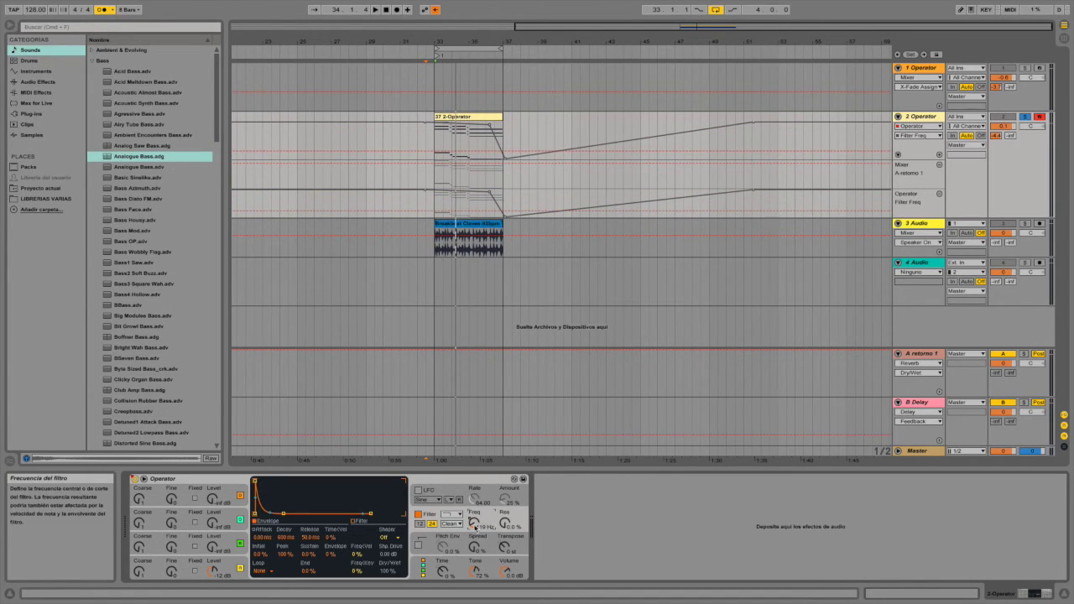
left_click(436, 11)
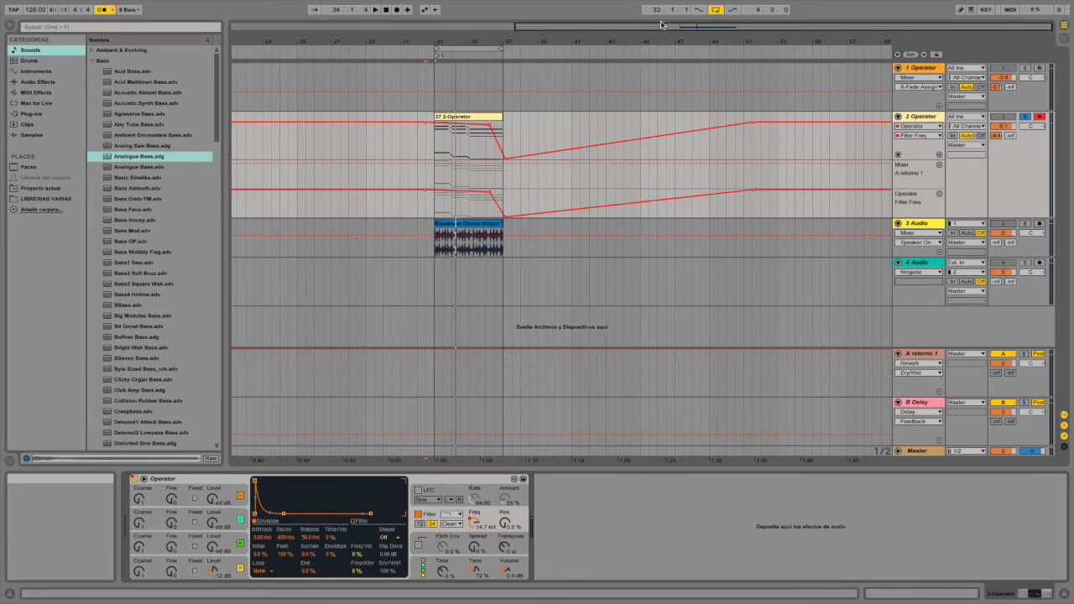
Step: Lengthen the arrangement loop to 9.2.0 and move its start to bar 38
left_click_drag(545, 37, 599, 47)
left_click(502, 48)
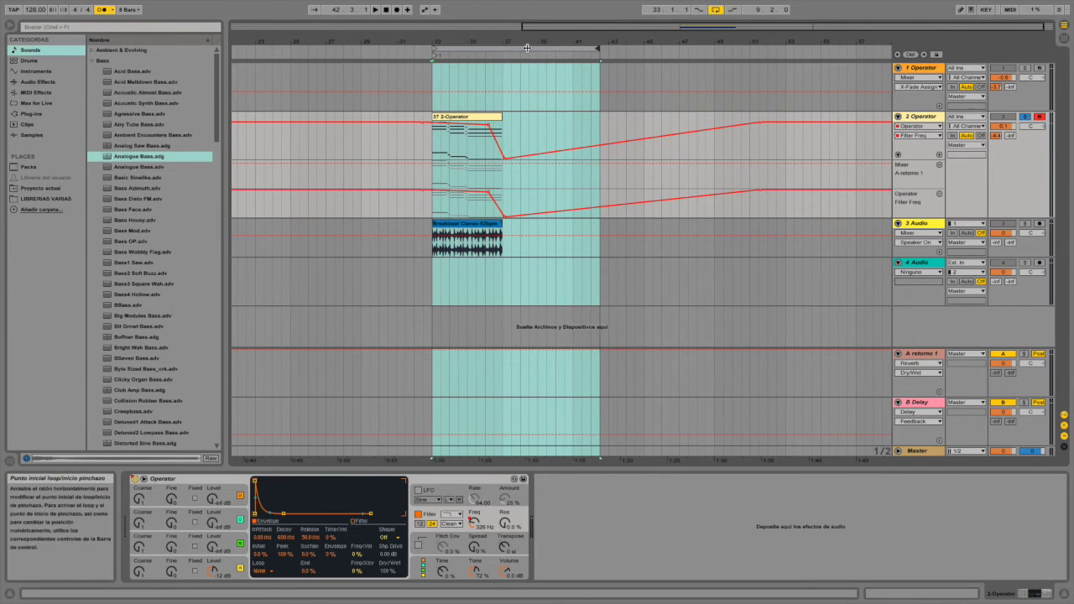
left_click(656, 10)
type("41")
key("Return")
left_click_drag(652, 10, 652, 17)
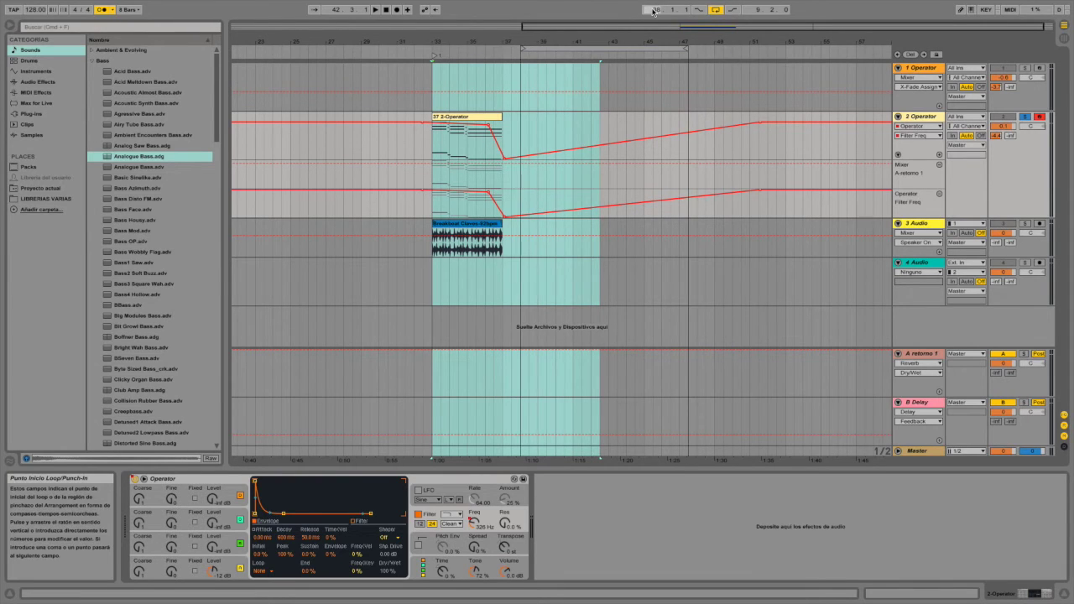
left_click(628, 48)
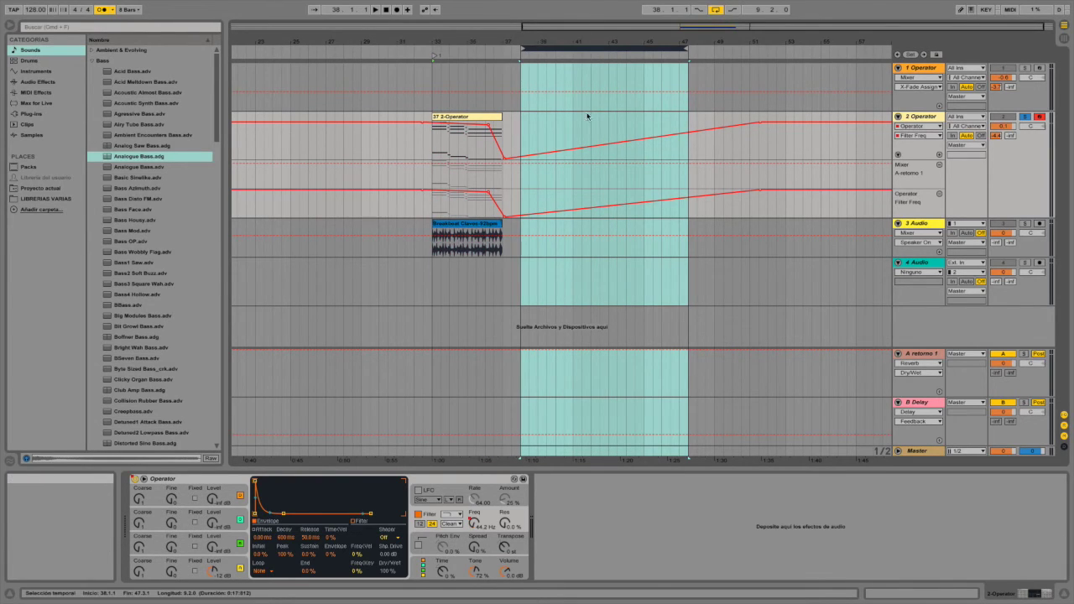
Step: Resize the arrangement loop to span bars 33 to 37, and shift its start to bar 41
mouse_move(529, 51)
left_mouse_down()
mouse_move(618, 45)
mouse_move(432, 57)
left_mouse_up()
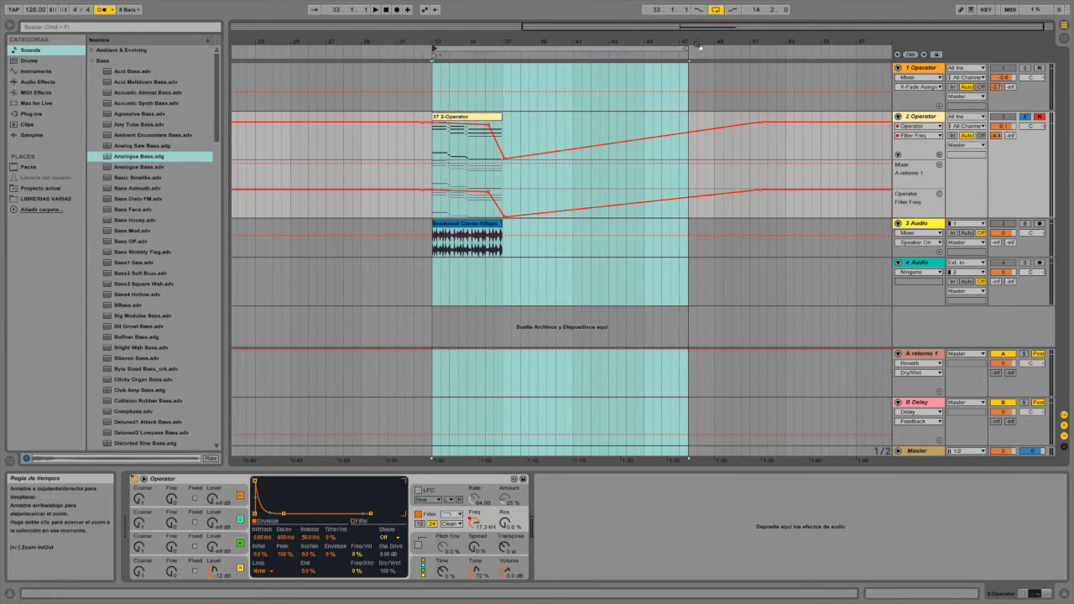
left_click_drag(688, 50, 500, 72)
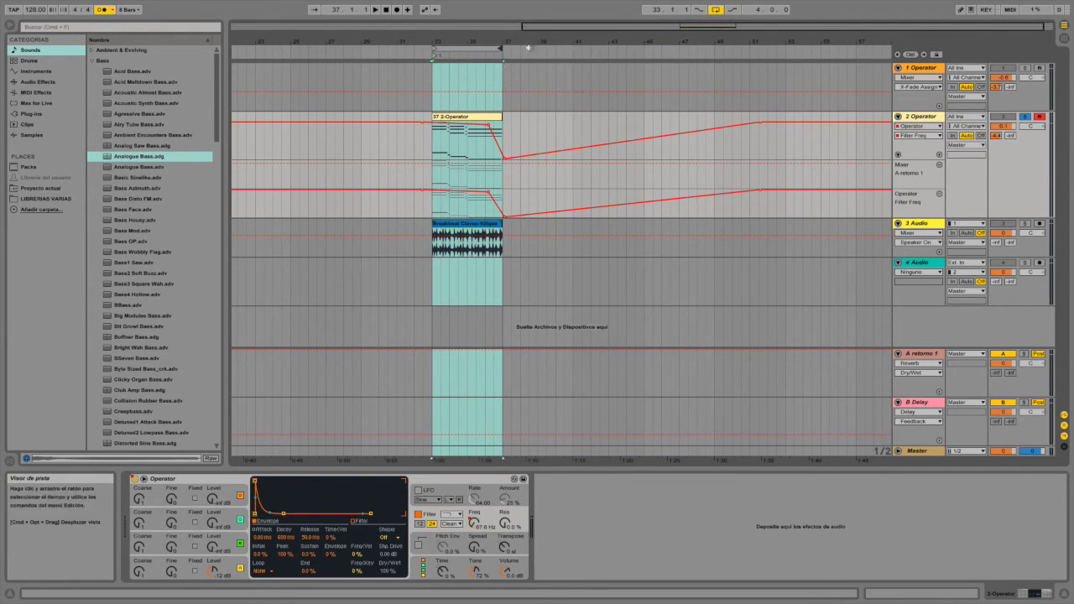
mouse_move(652, 16)
left_mouse_down()
mouse_move(652, 29)
mouse_move(657, 2)
mouse_move(656, 17)
left_mouse_up()
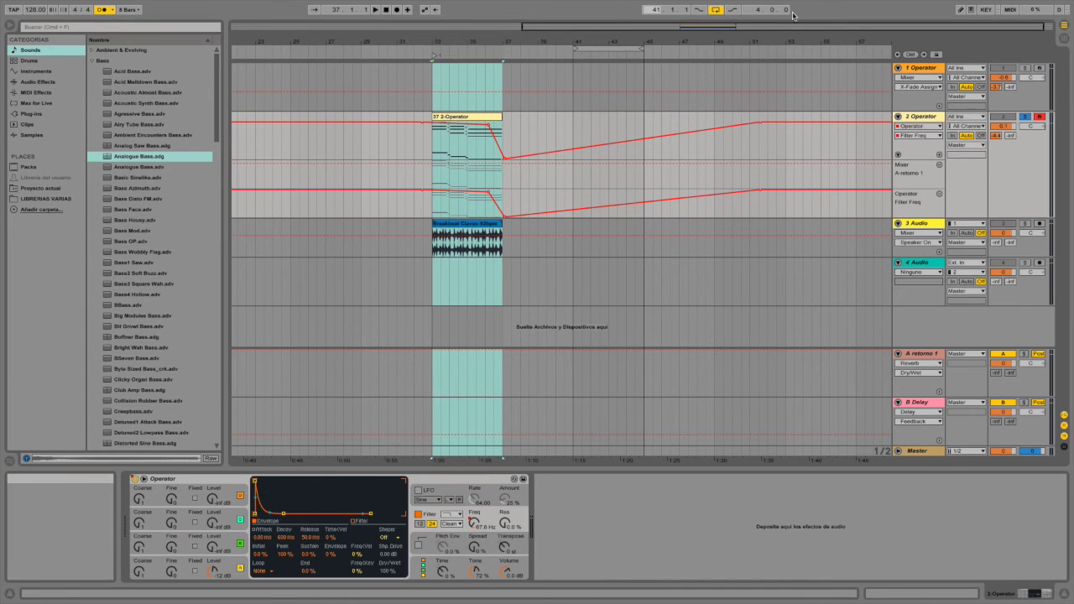
Step: Check the four-bar loop length by marking bars 41 to 45 on the 1 Operator track, and select the loop region
left_click_drag(614, 46, 614, 124)
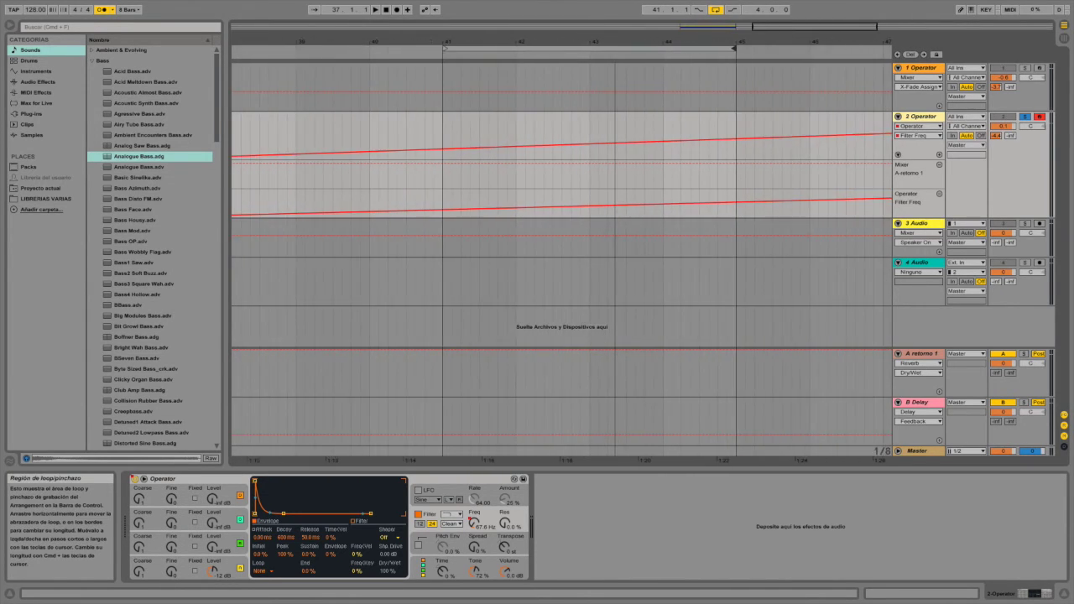
left_click_drag(442, 104, 746, 101)
left_click(524, 104)
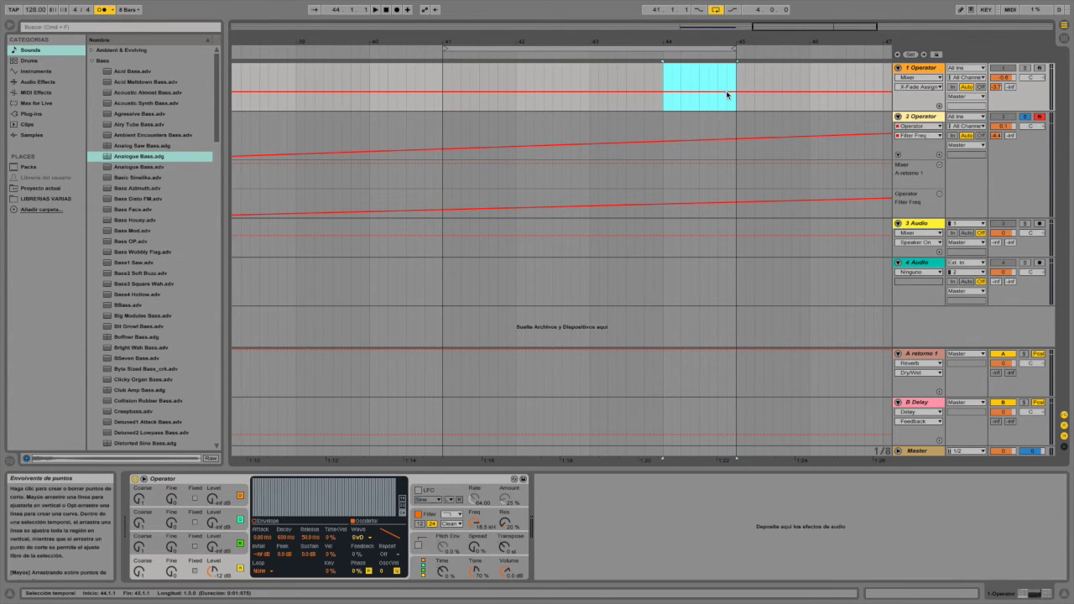
left_click_drag(607, 45, 608, 31)
left_click(609, 49)
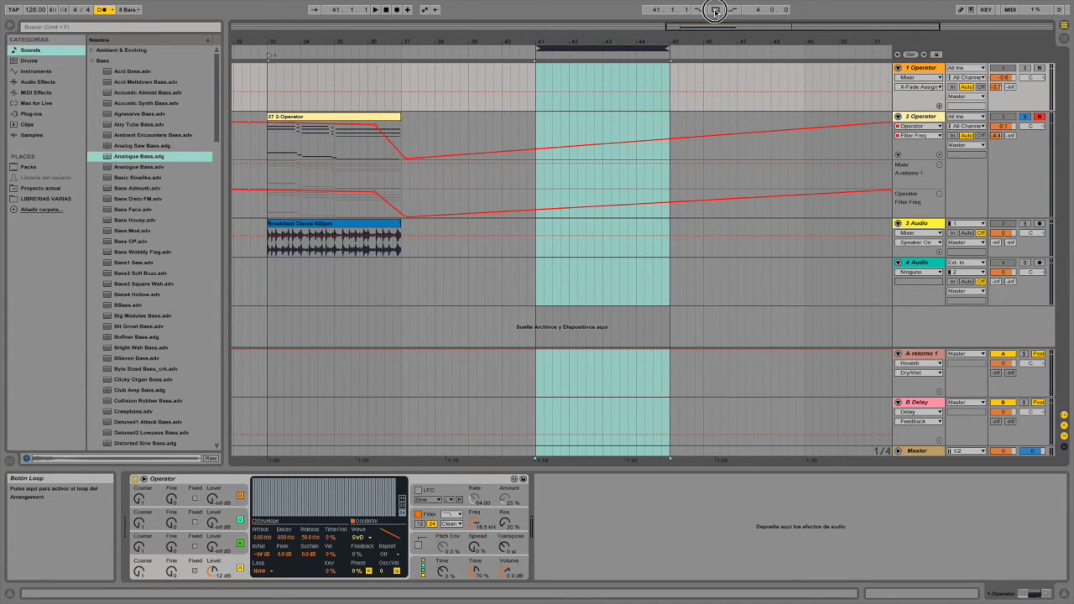
Step: Move the loop over bars 33 to 37 with looping turned on, and play it back
left_click(716, 11)
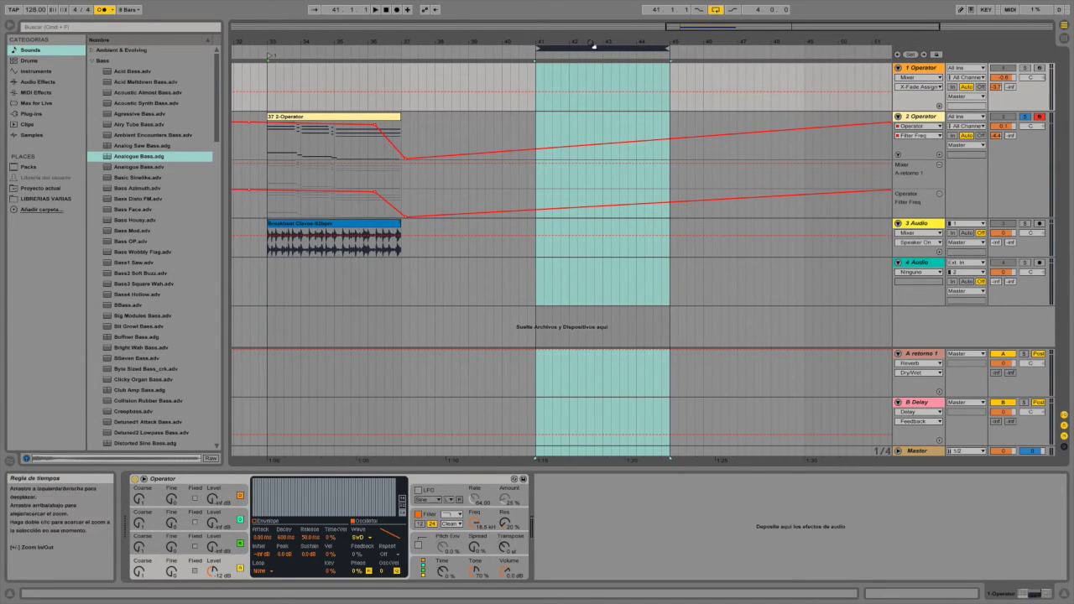
left_click_drag(588, 47, 338, 47)
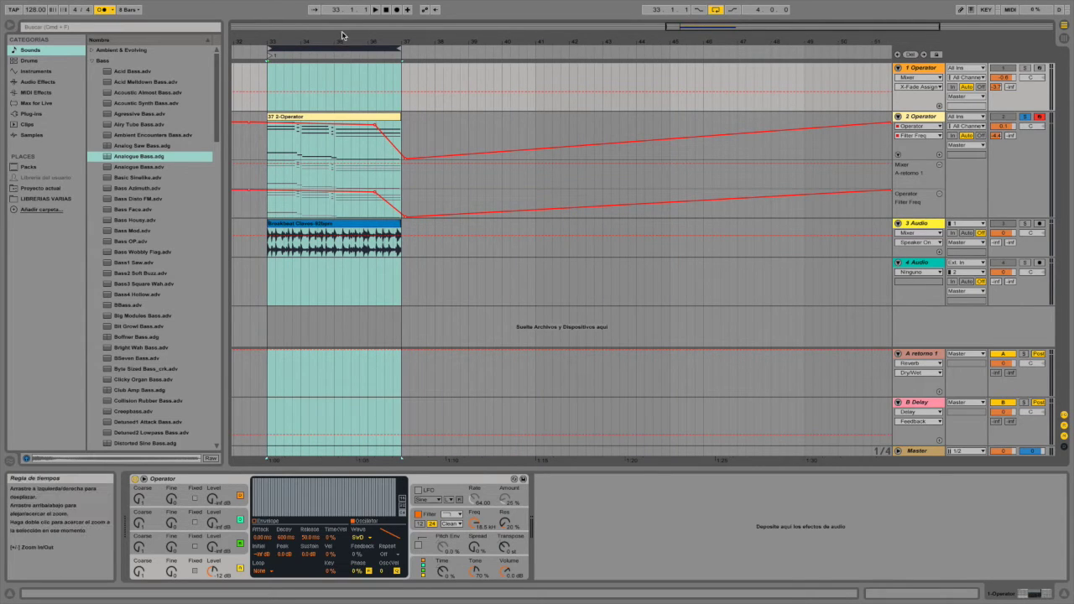
right_click(363, 48)
left_click(326, 45)
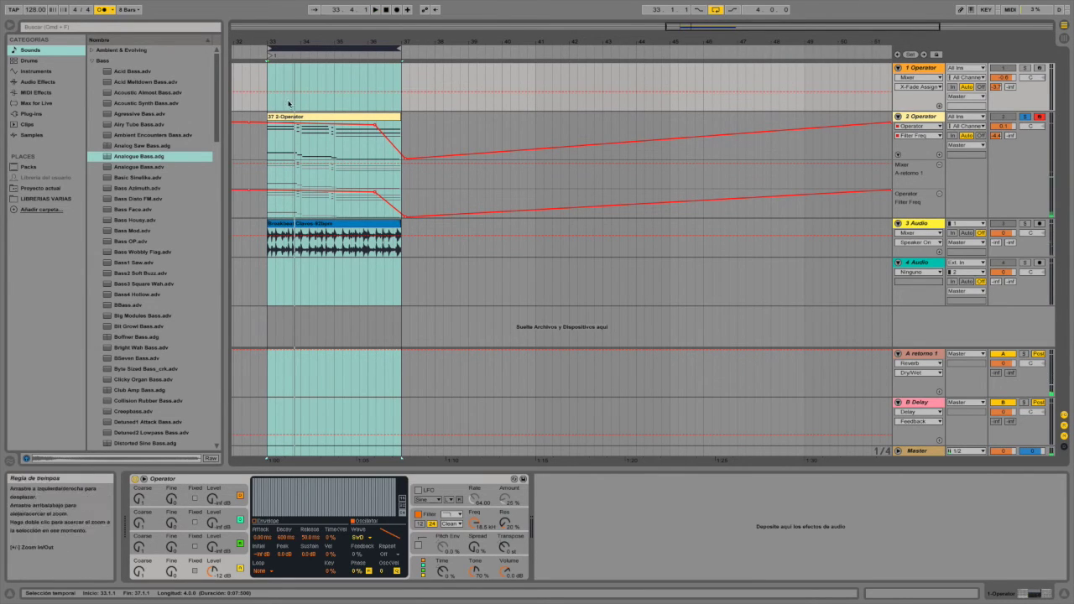
key("space")
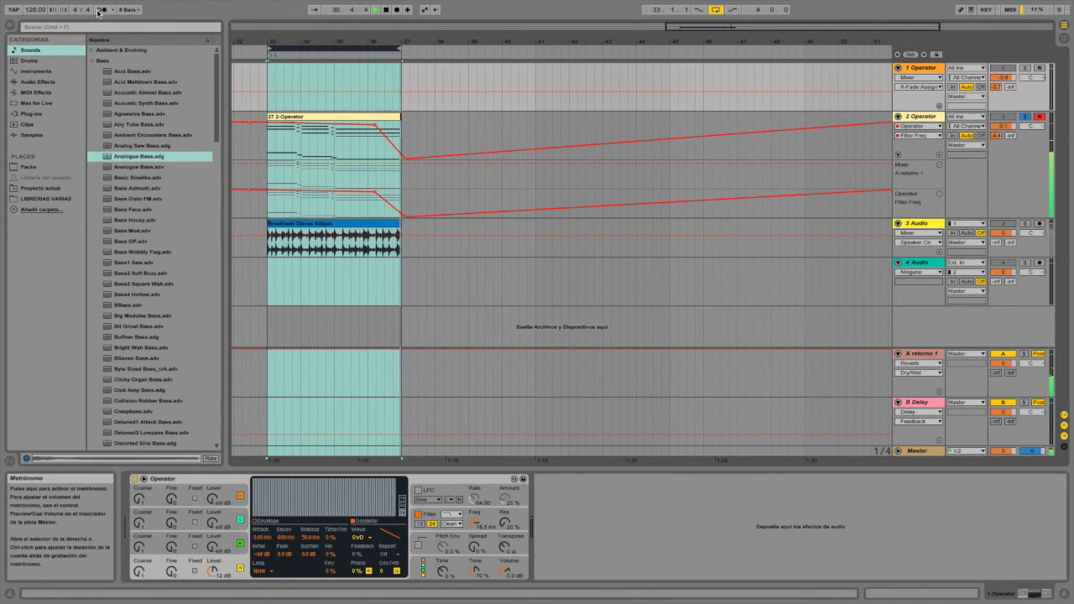
Step: Turn off looping, enable punch-in and punch-out, and move the punch region over bars 29 to 33
left_click(716, 10)
left_click_drag(410, 41, 555, 41)
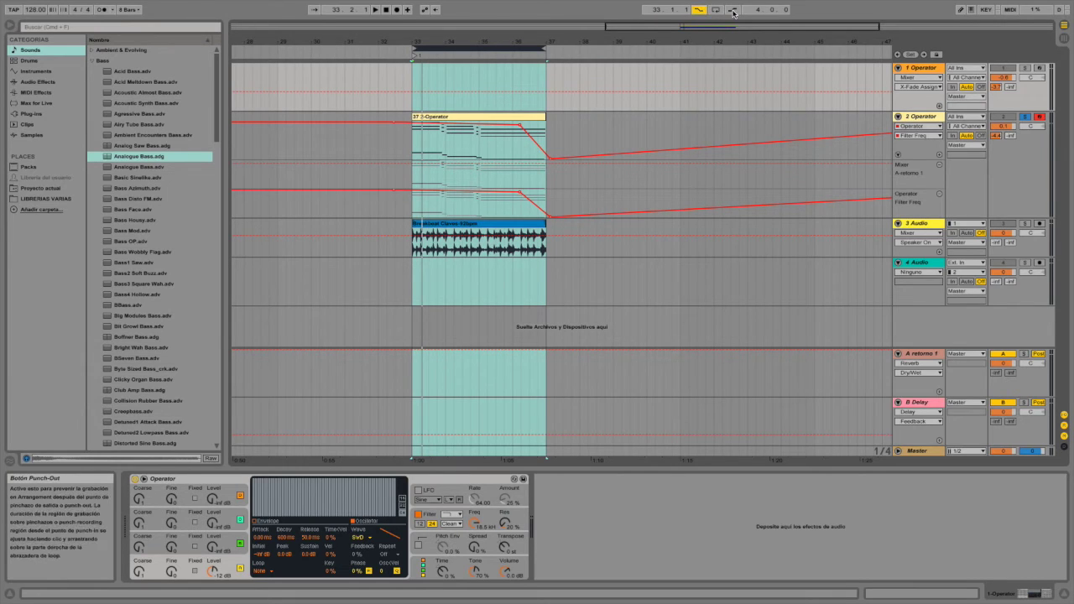
left_click(732, 10)
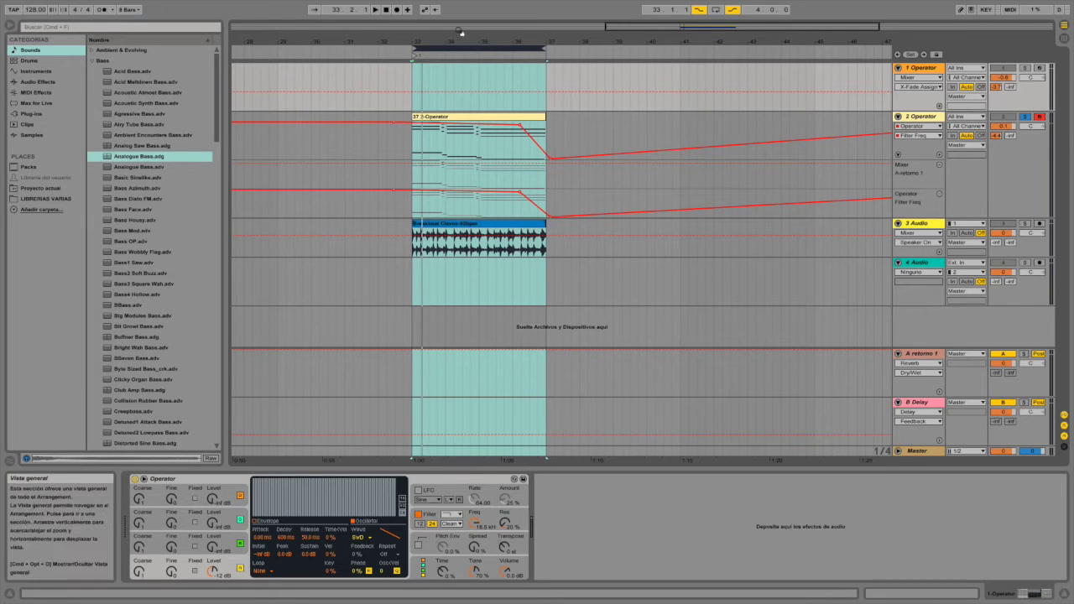
left_click_drag(493, 50, 278, 79)
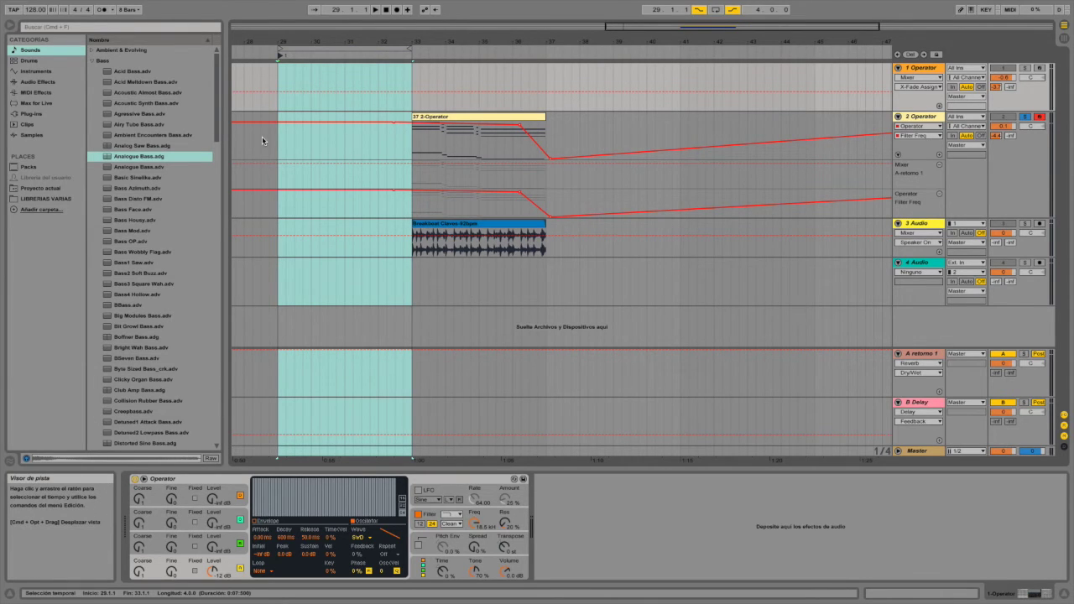
Step: Select bars 29 to 33 on the 2 Operator track and record a MIDI clip there within the punch region
left_click_drag(293, 136, 411, 125)
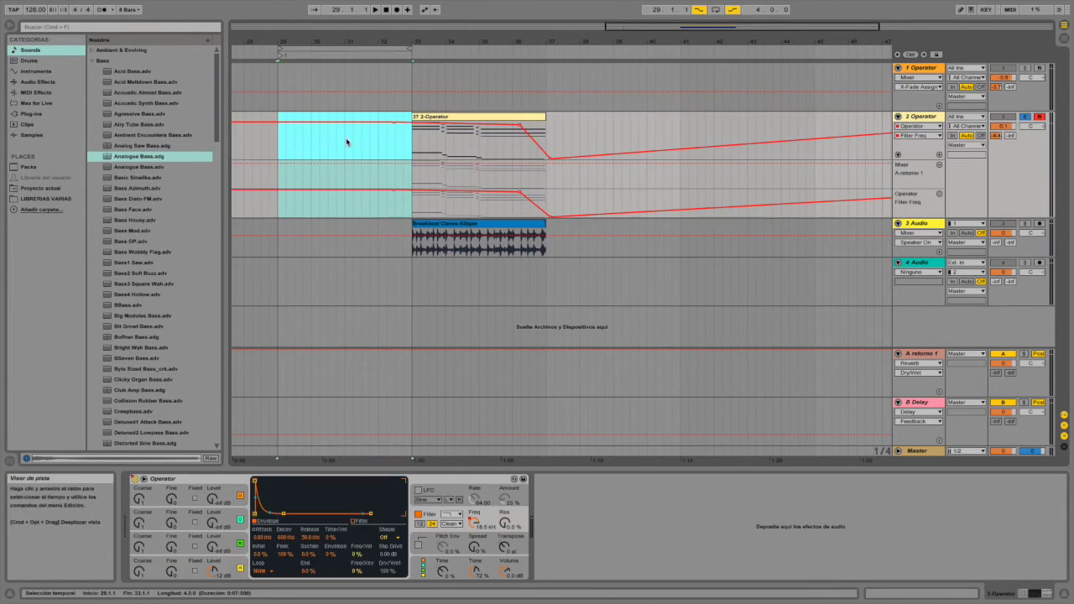
right_click(342, 136)
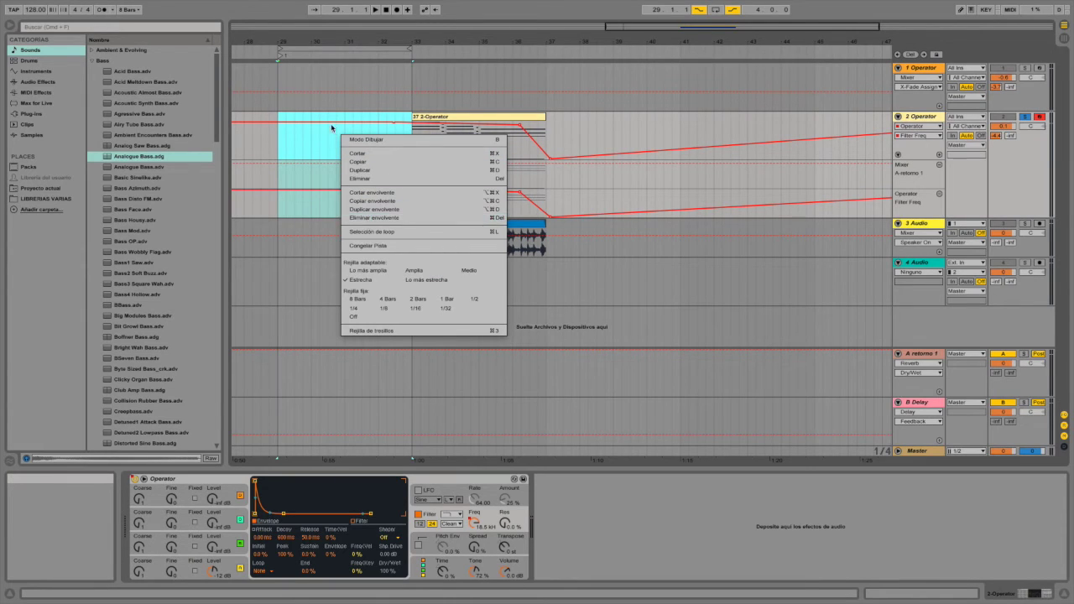
right_click(332, 118)
left_click(360, 181)
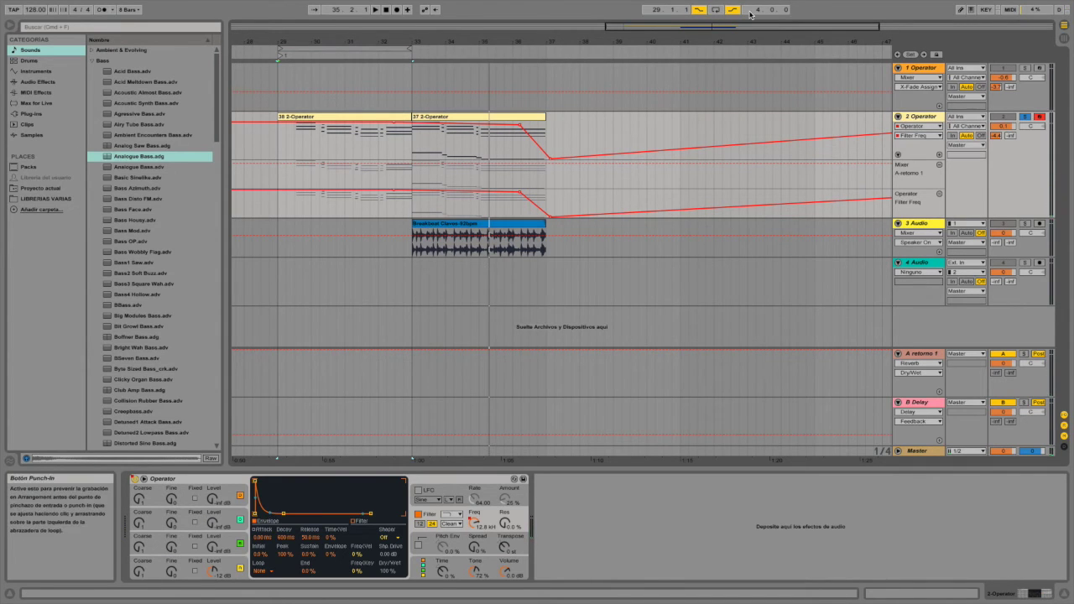
Step: Select the punch region over bars 29 to 33 and turn on Draw mode
left_click_drag(372, 48, 339, 48)
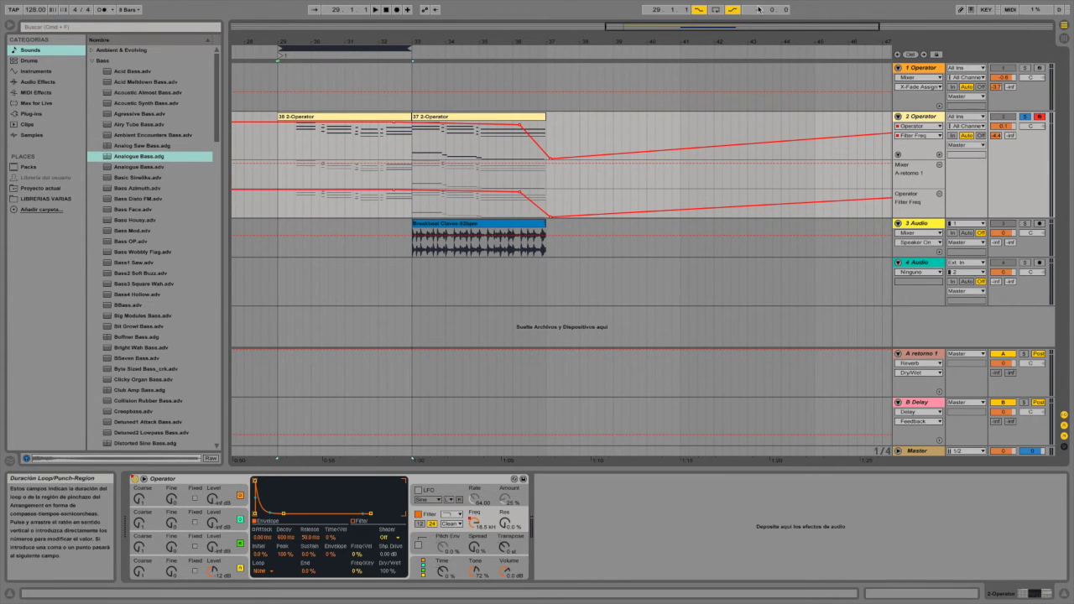
left_click(961, 11)
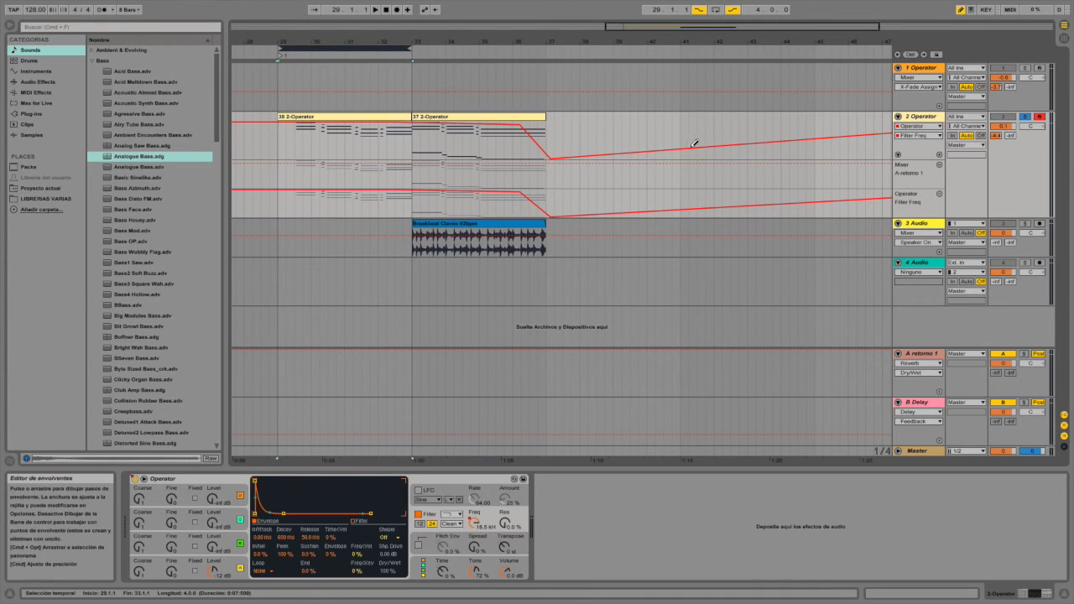
Step: Try drawing stepped automation over the empty bars 38 to 46 of the 2 Operator track, and undo it with Draw mode off
mouse_move(593, 152)
left_mouse_down()
mouse_move(630, 129)
mouse_move(836, 108)
mouse_move(624, 158)
mouse_move(775, 109)
mouse_move(640, 165)
mouse_move(643, 109)
mouse_move(751, 153)
mouse_move(709, 113)
mouse_move(602, 153)
mouse_move(642, 112)
mouse_move(810, 153)
mouse_move(635, 132)
mouse_move(765, 128)
left_mouse_up()
key("b")
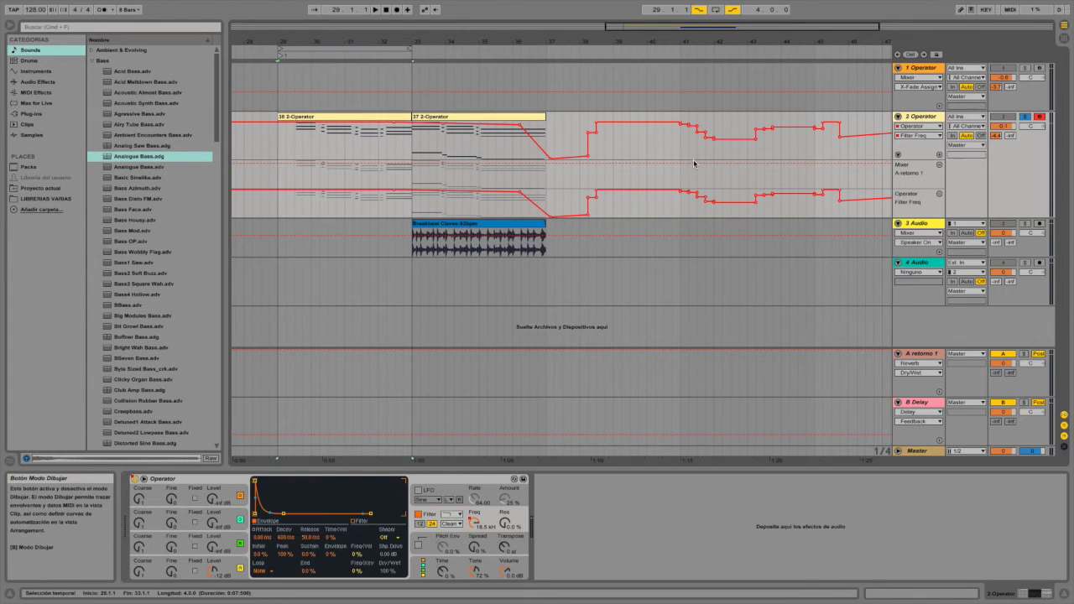
key("super+z")
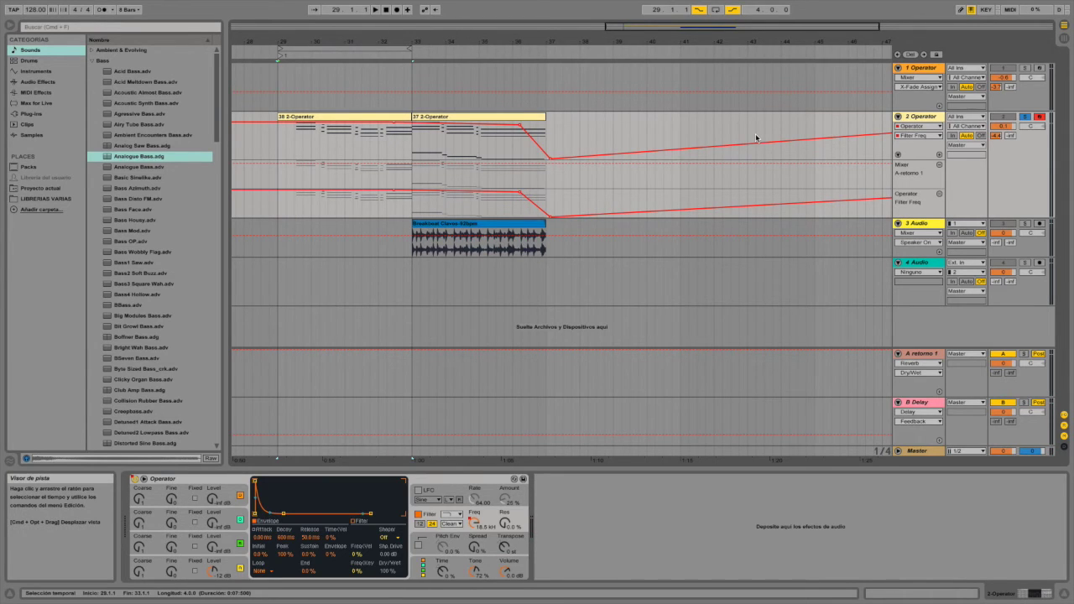
Step: Open the MIDI clip at bars 33 to 37 on the 2 Operator track, close its editor, and select the track
double_click(456, 115)
left_click_drag(272, 361, 272, 426)
double_click(363, 280)
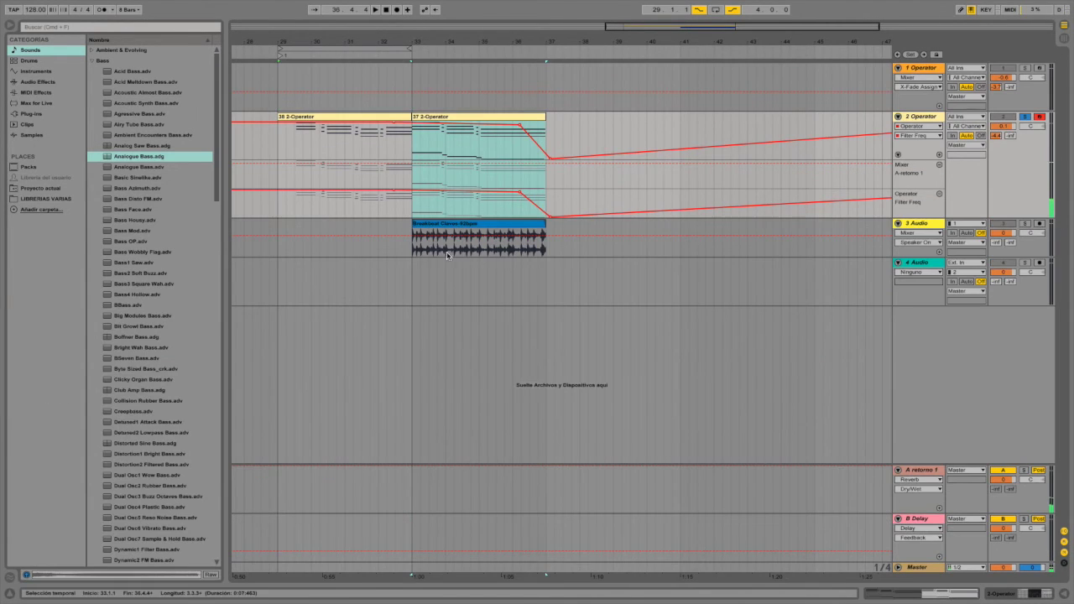
left_click(930, 119)
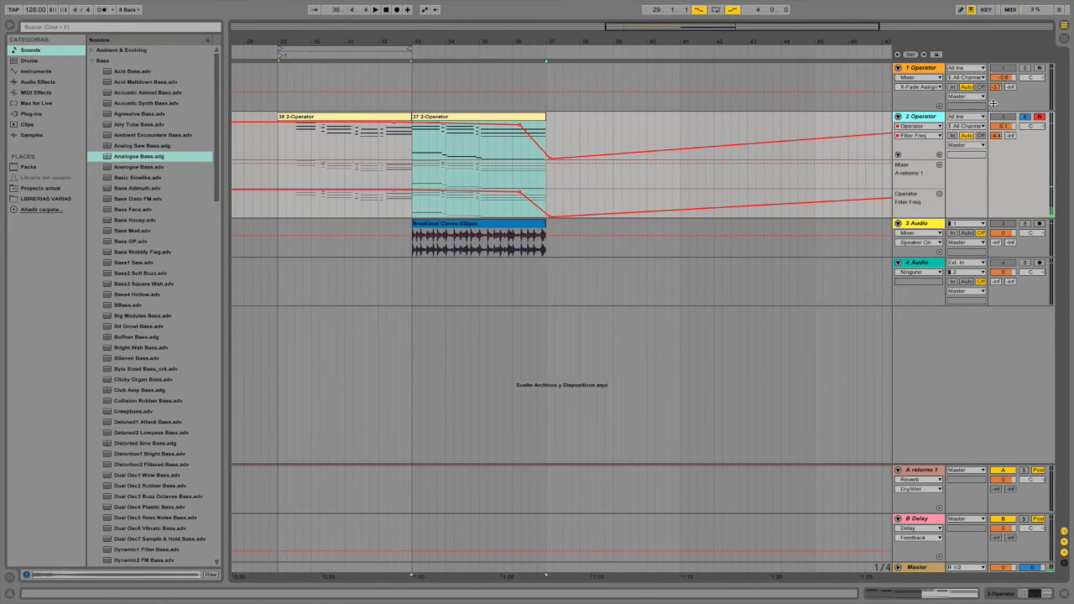
left_click(471, 50)
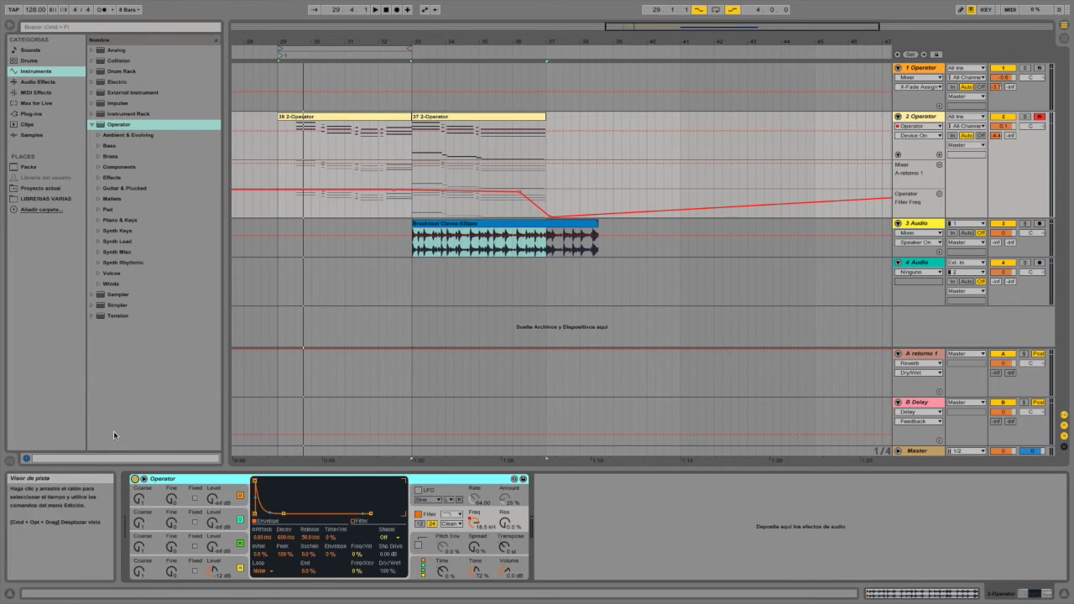
Step: Toggle the 2 Operator track's Operator device off and on, and remap its activator to the Q key after clearing the existing assignment
left_click(135, 479)
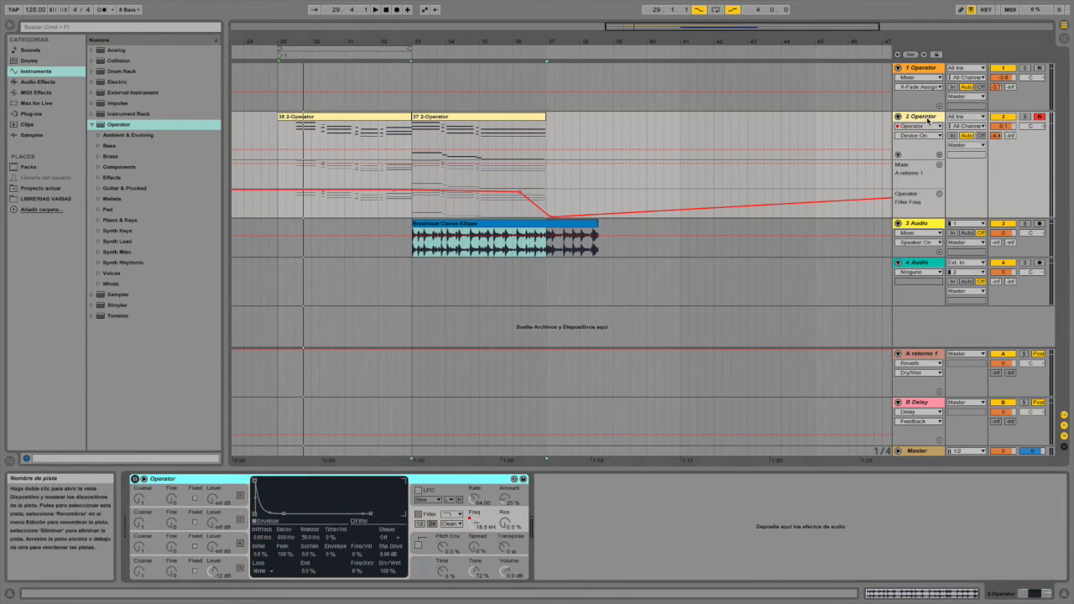
left_click(135, 480)
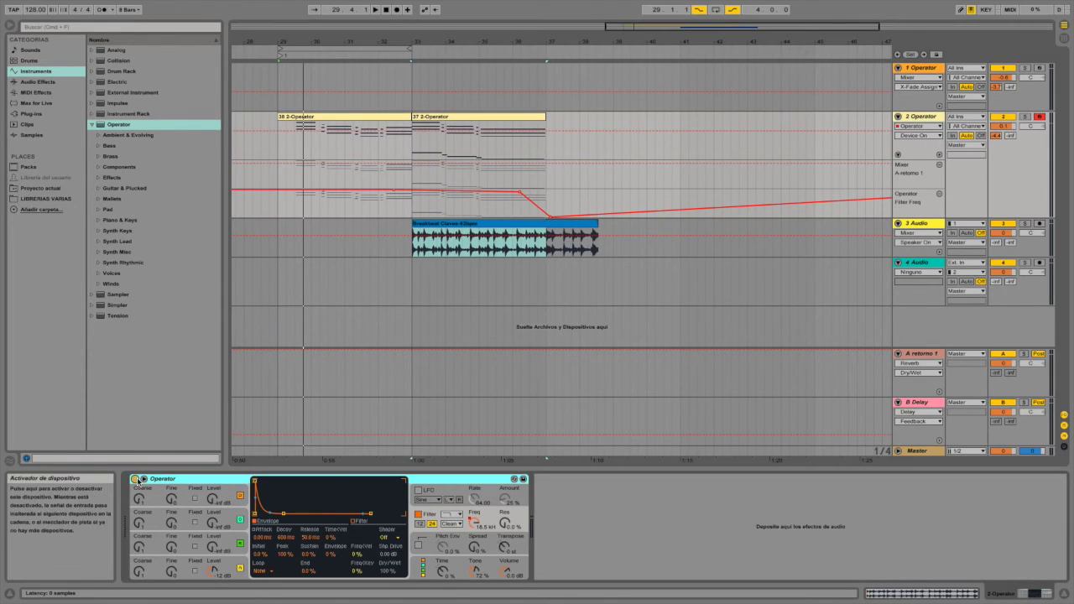
left_click(987, 10)
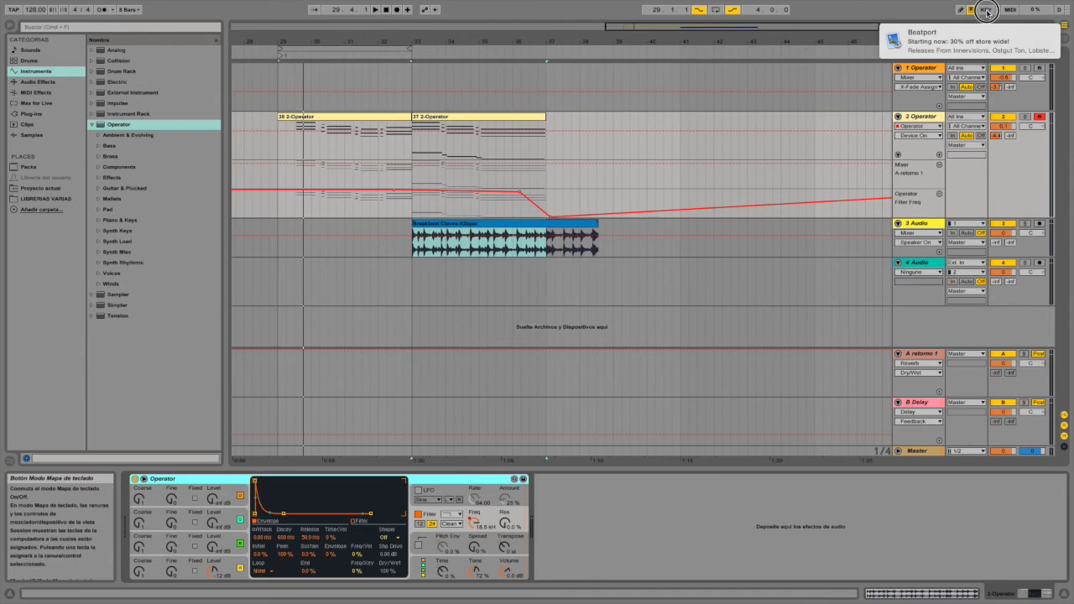
left_click(134, 481)
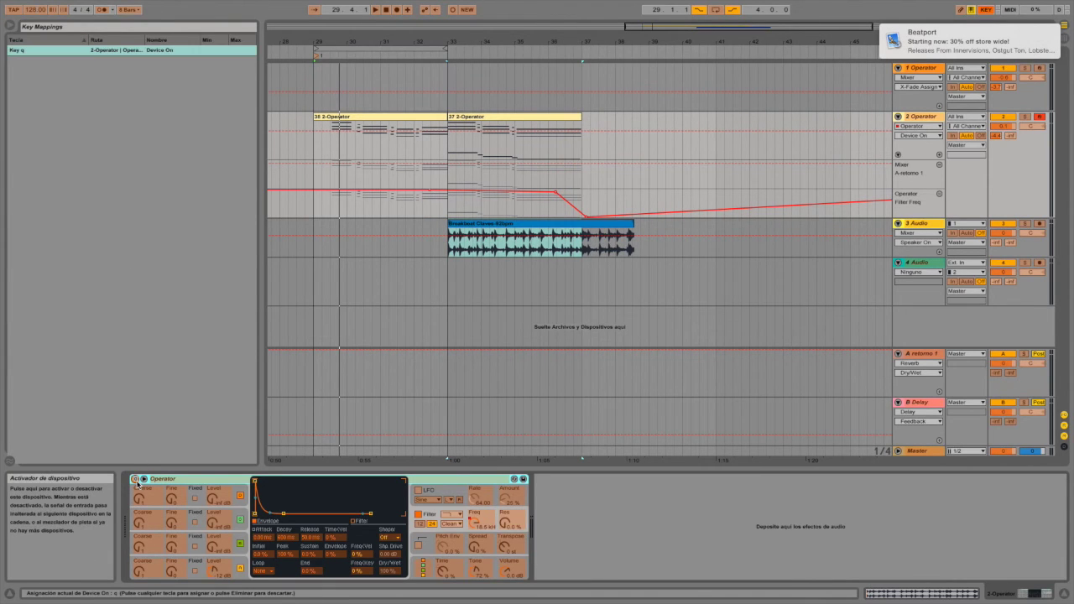
key("Delete")
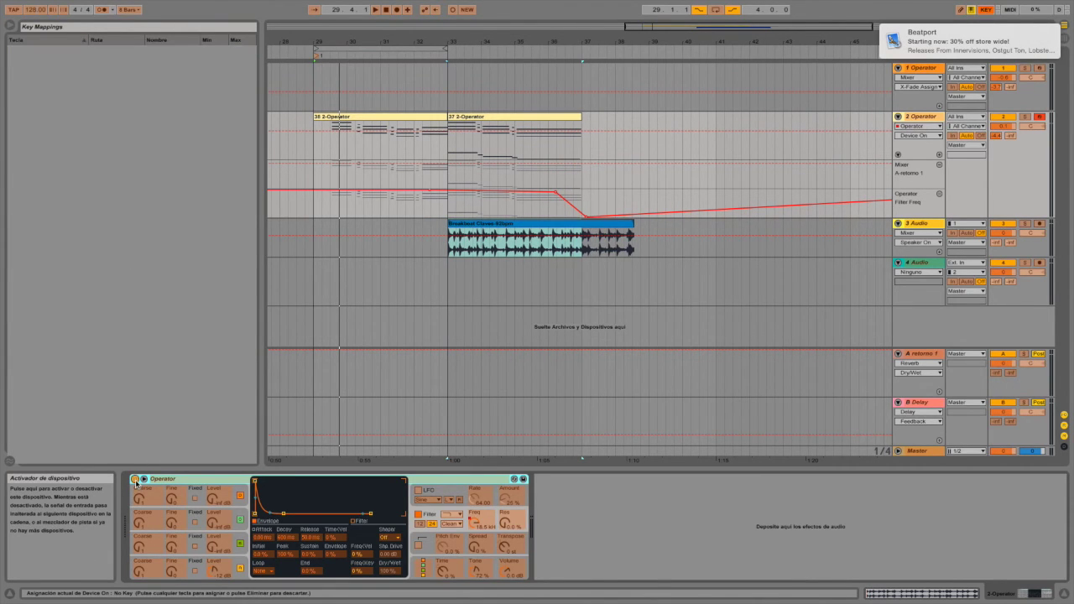
key("q")
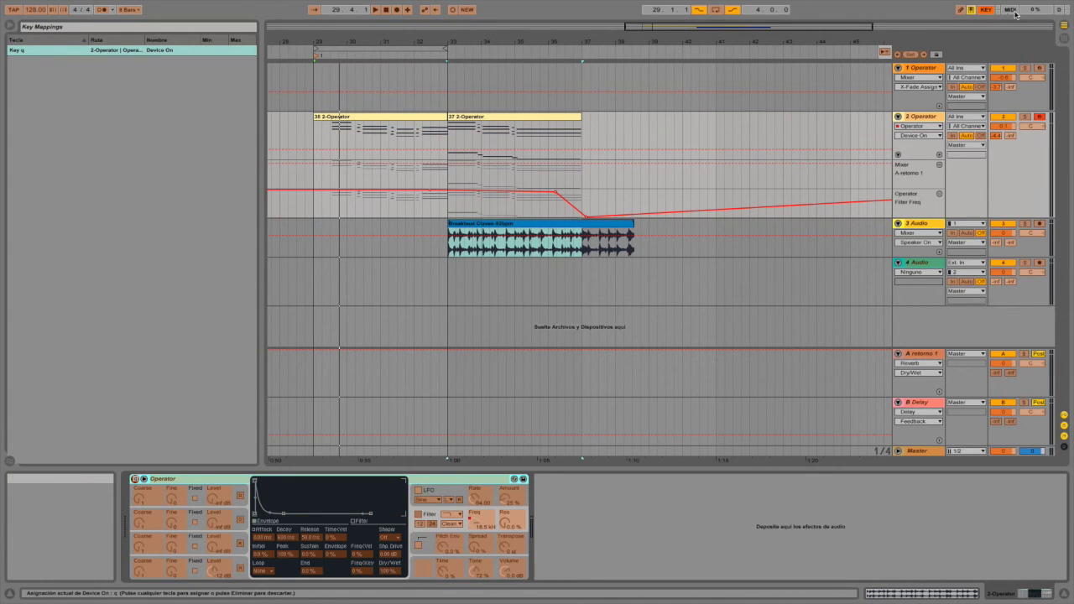
left_click(986, 10)
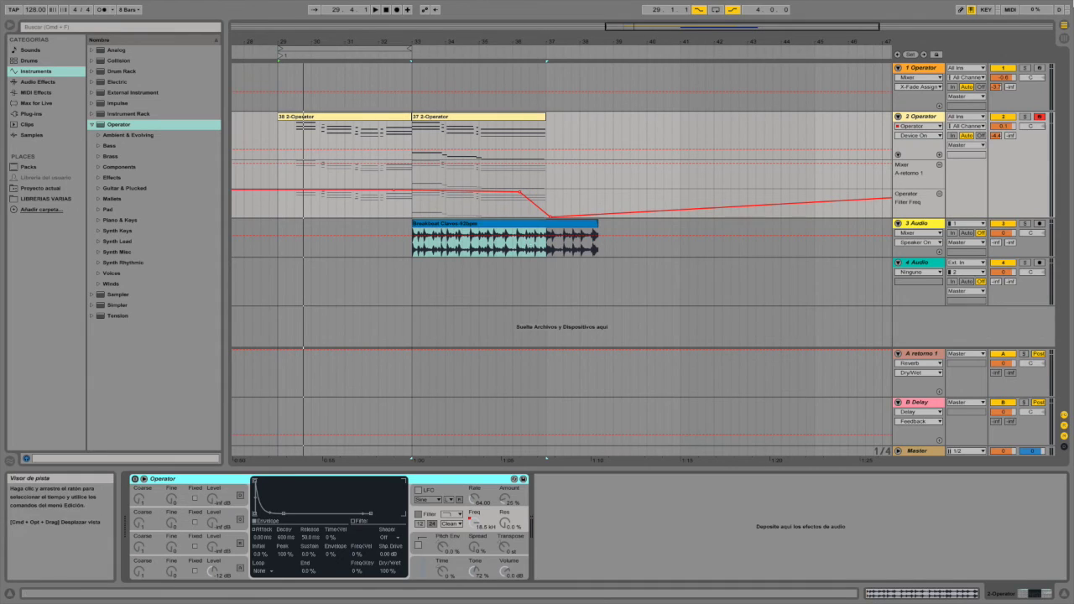
Step: Show the mappable controls in MIDI mapping mode and leave the mode
left_click(1010, 9)
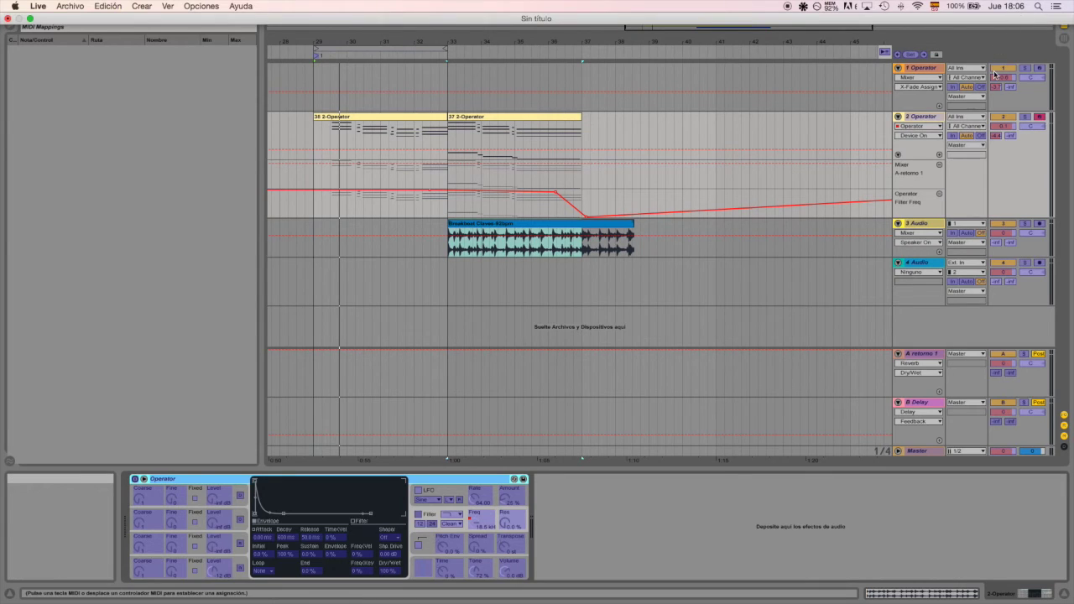
left_click(1010, 9)
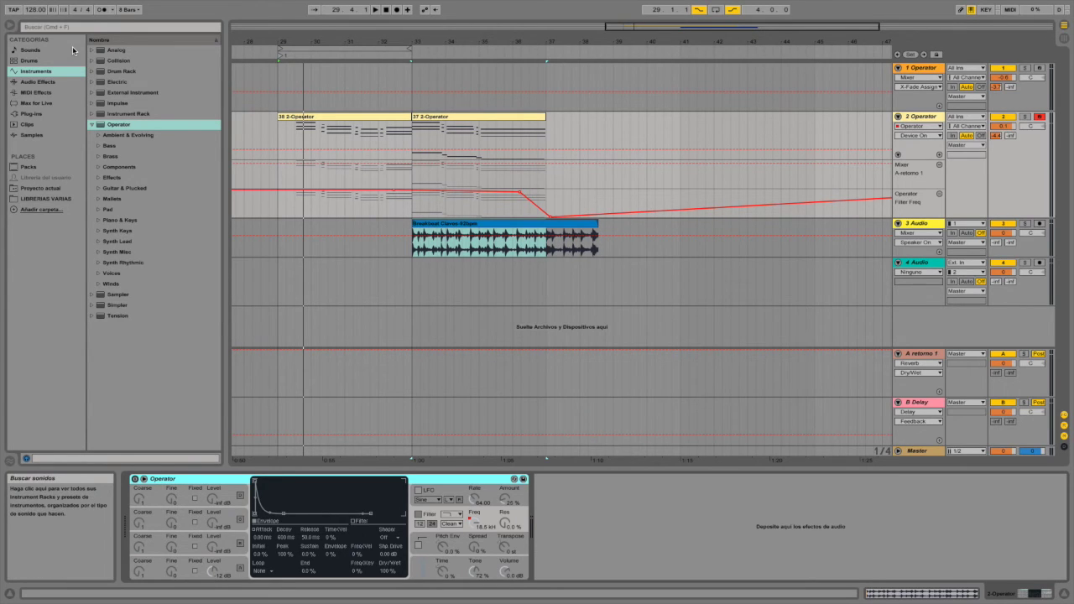
Step: Browse the Synth Keys folder in the Sounds category and preview presets such as Formaggio Plucks, Canadian Boards and Mt Dill Wah Organ
left_click(93, 125)
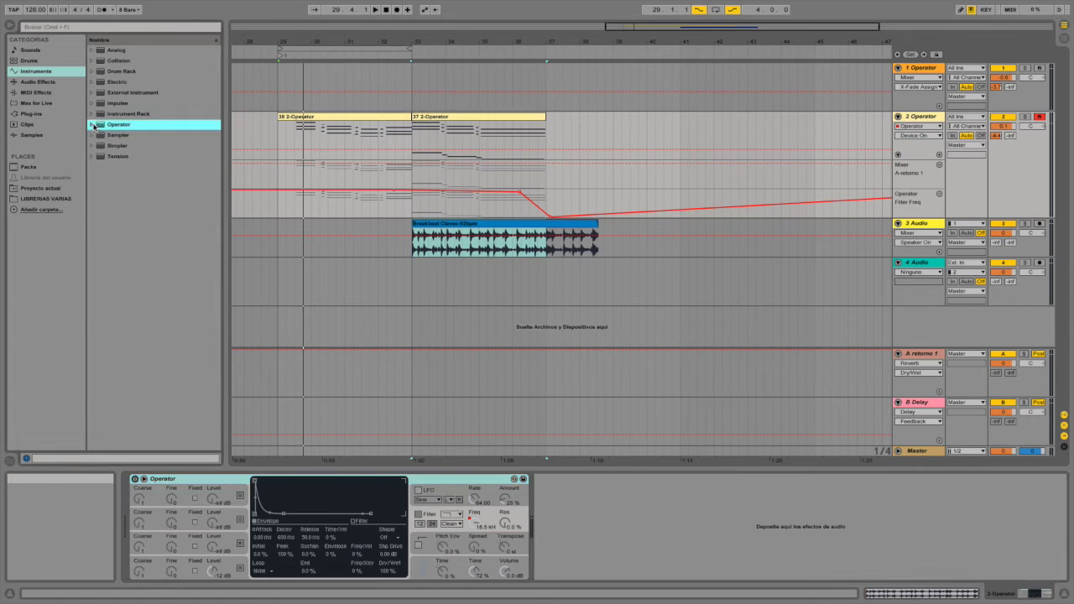
left_click(35, 53)
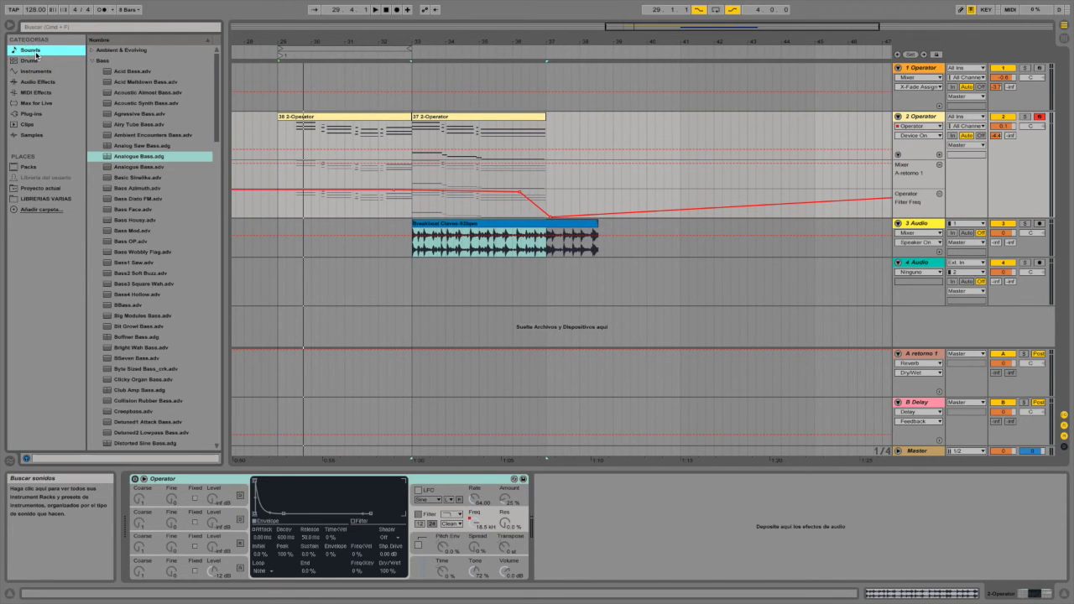
left_click(90, 61)
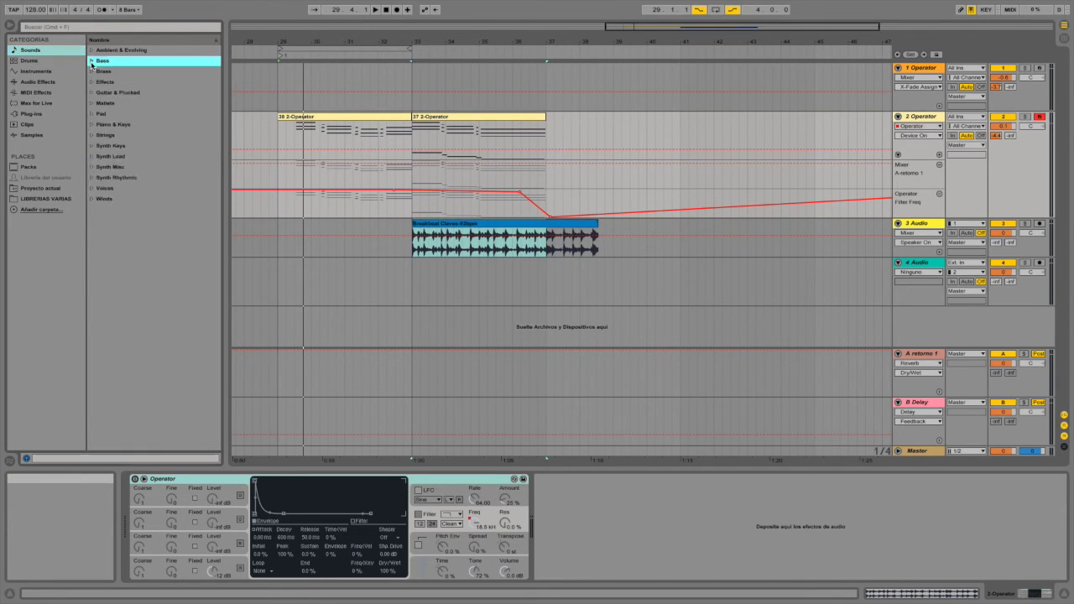
left_click(91, 146)
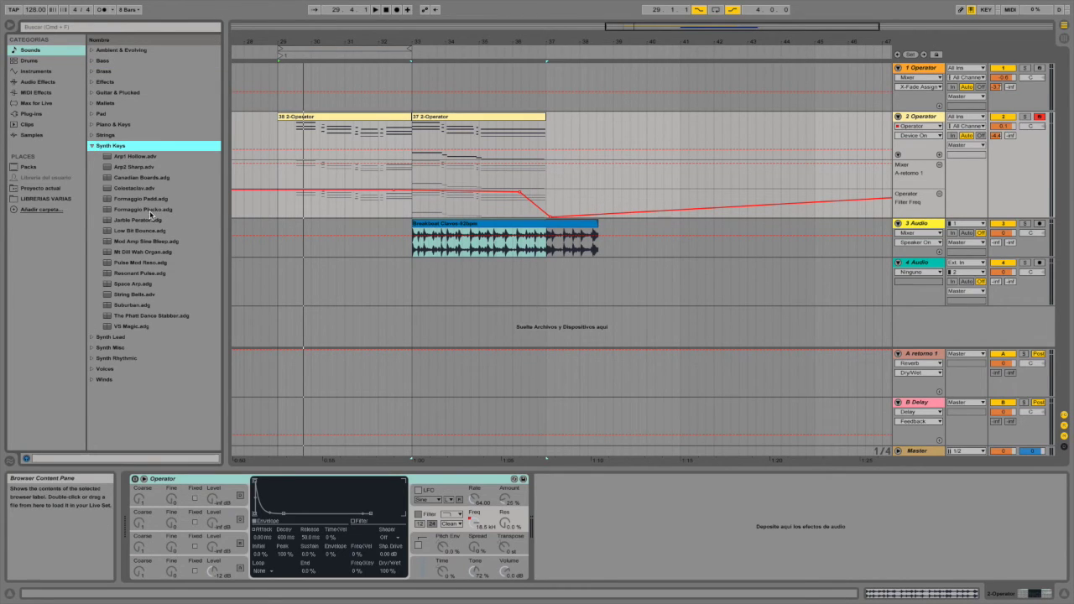
left_click(151, 211)
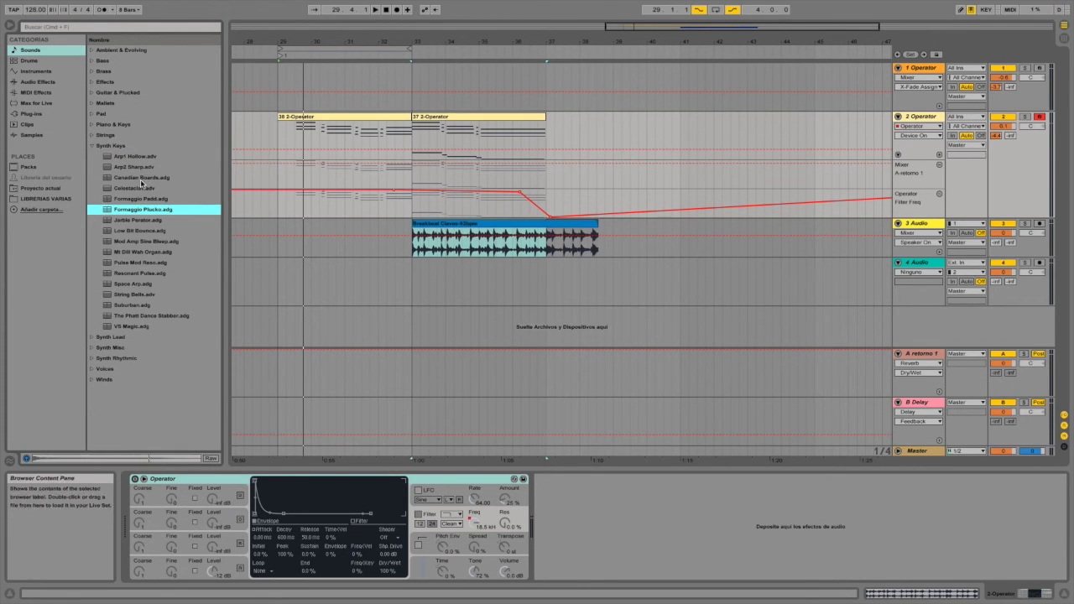
left_click(135, 175)
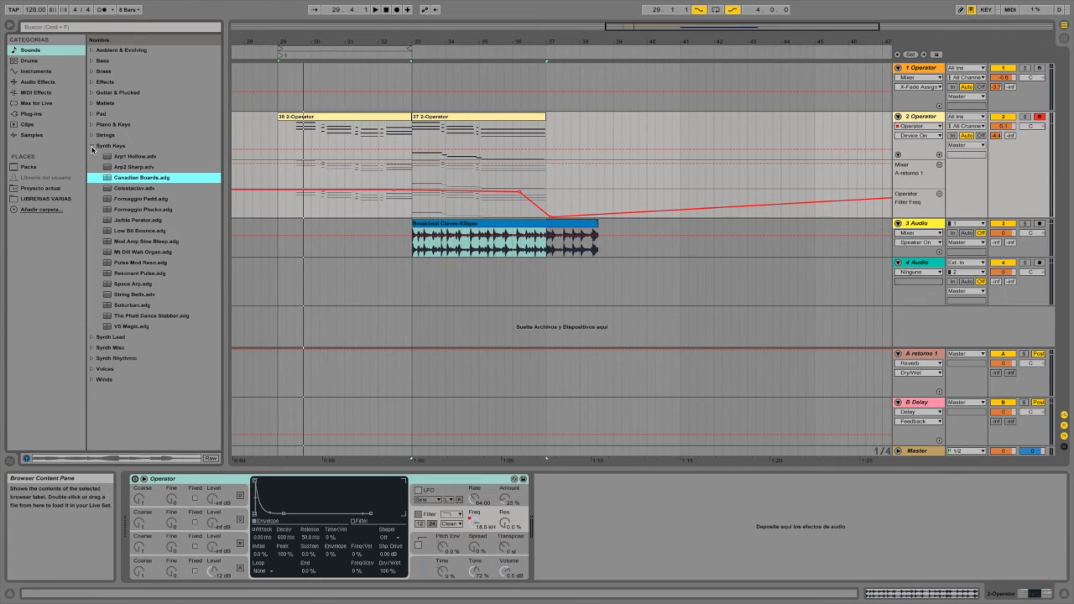
left_click(123, 159)
left_click(129, 211)
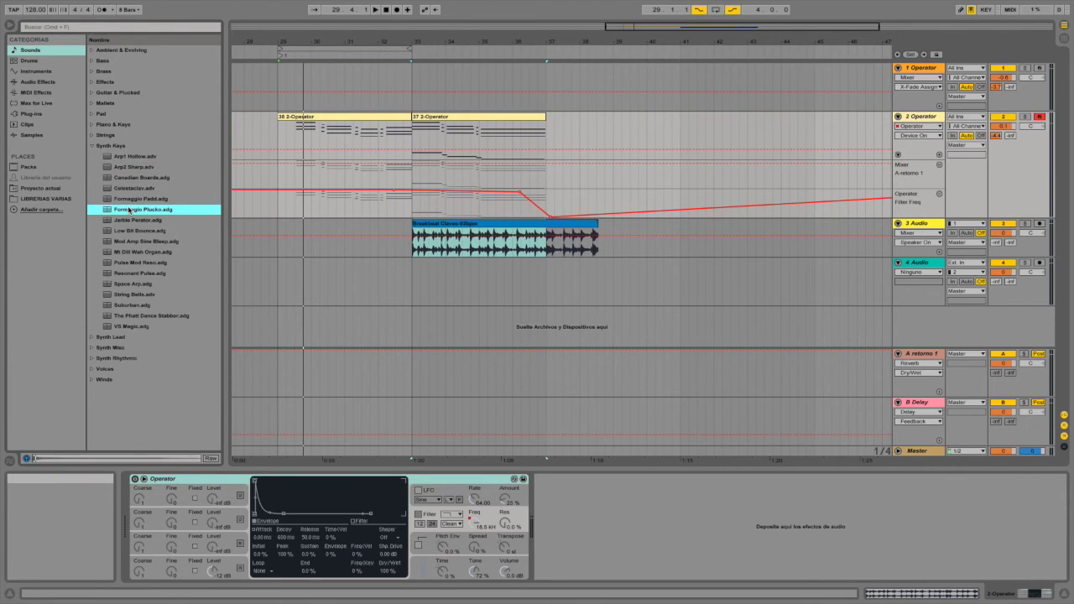
left_click(126, 252)
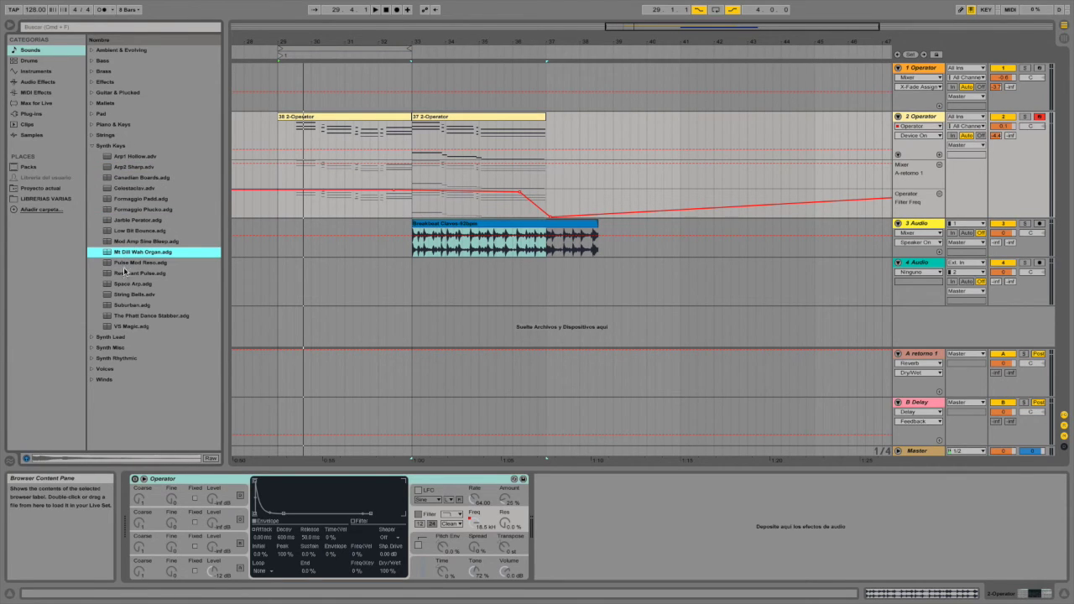
Step: Collapse the Synth Keys sounds and preview the M Tron Strings preset in the Strings folder
left_click(92, 146)
left_click(92, 136)
left_click(141, 177)
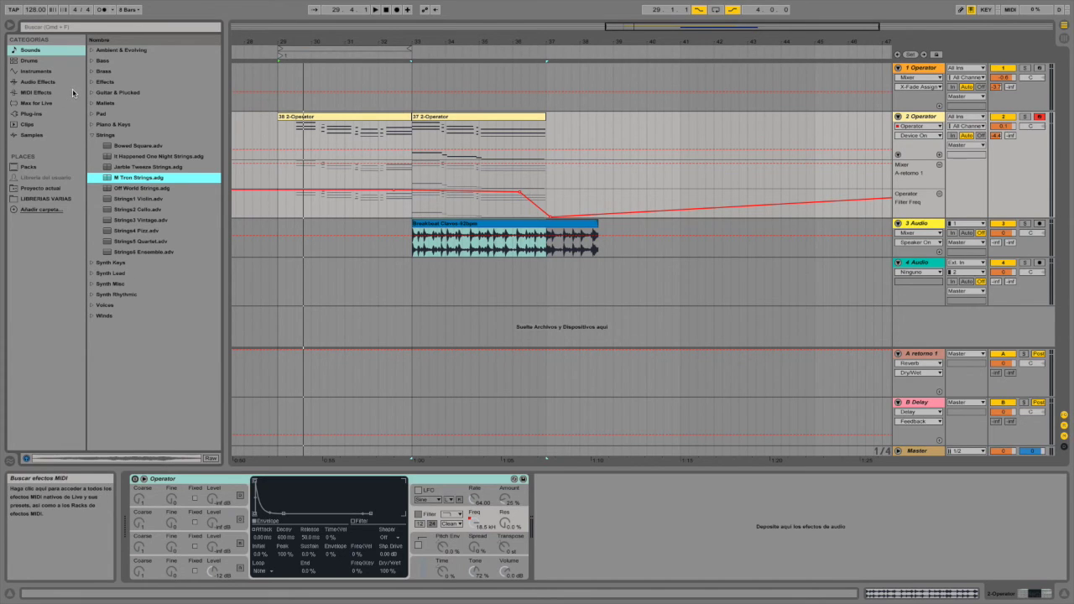
Step: Look through the Instruments category down to Simpler, return to Sounds, and collapse its Strings folder
left_click(35, 71)
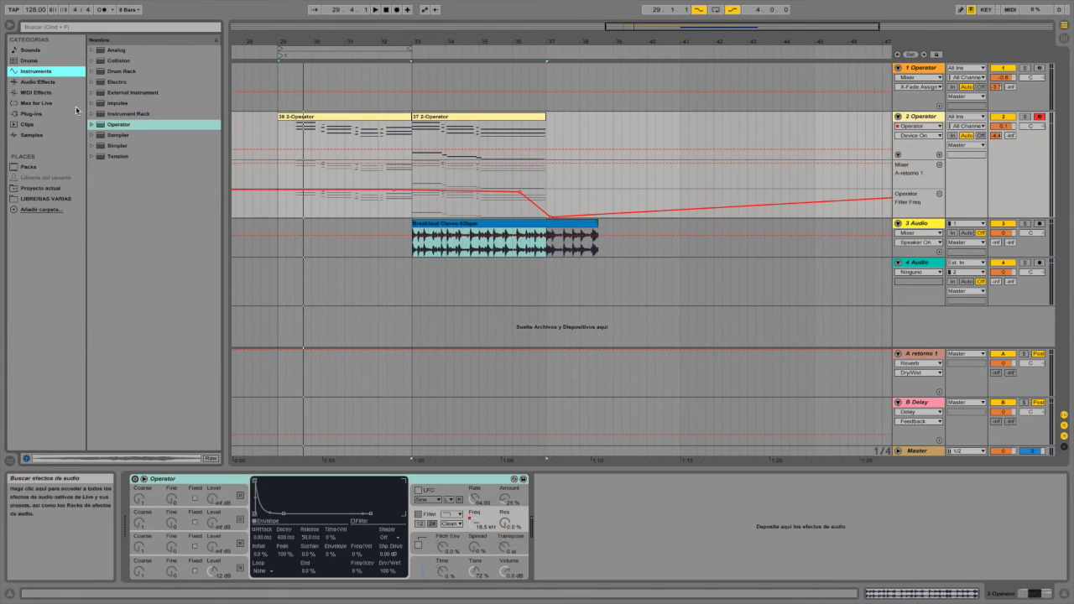
left_click(113, 147)
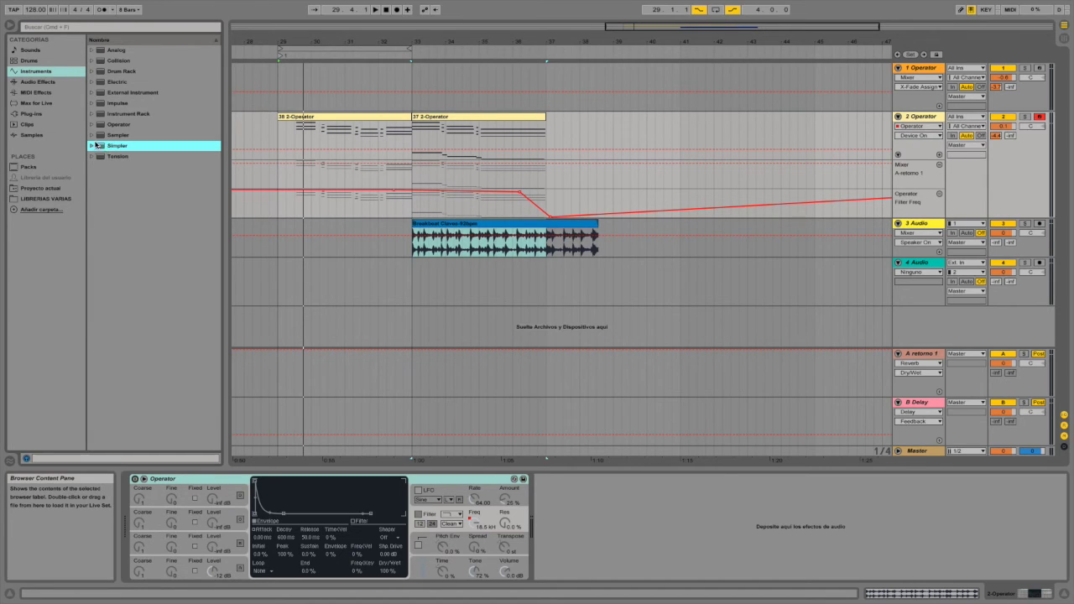
left_click(31, 50)
left_click(92, 135)
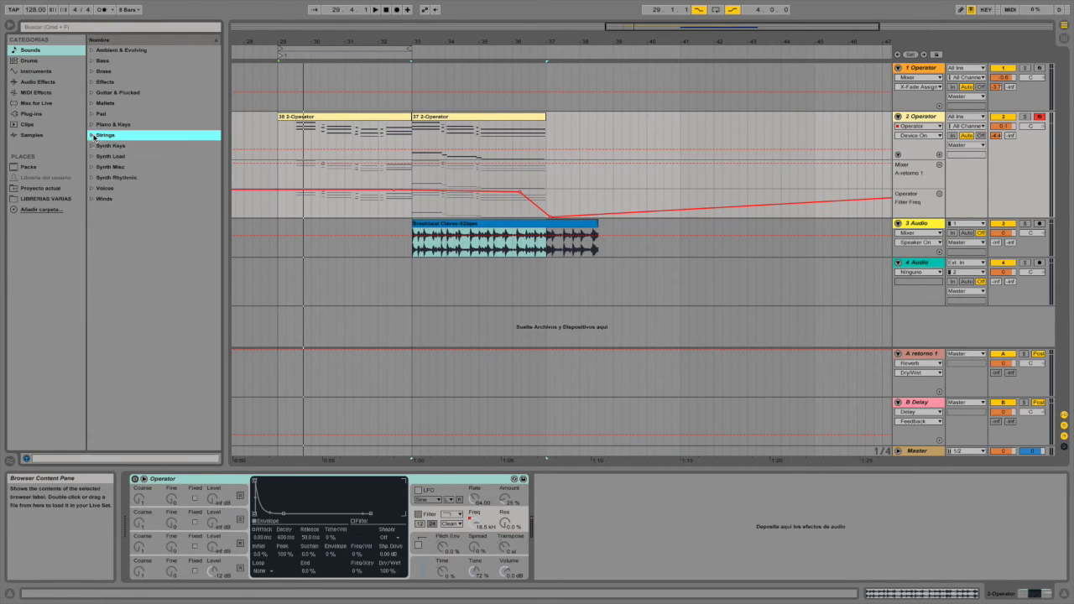
Step: Insert a MIDI track below the 1 Operator track and load the Kit-Core 808 kit from the Drums category onto it
left_click(37, 61)
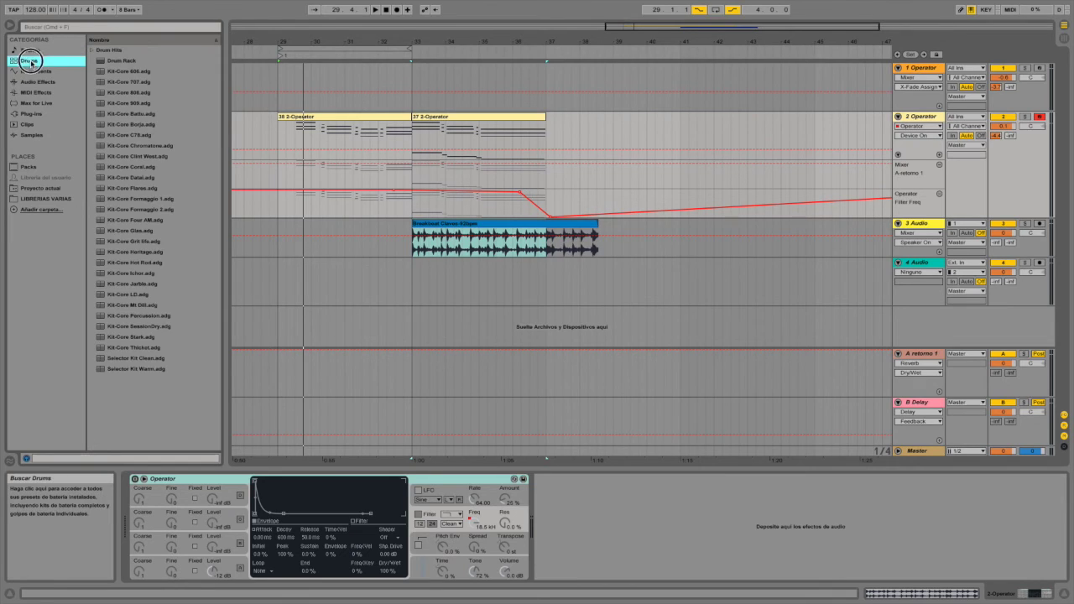
left_click(124, 92)
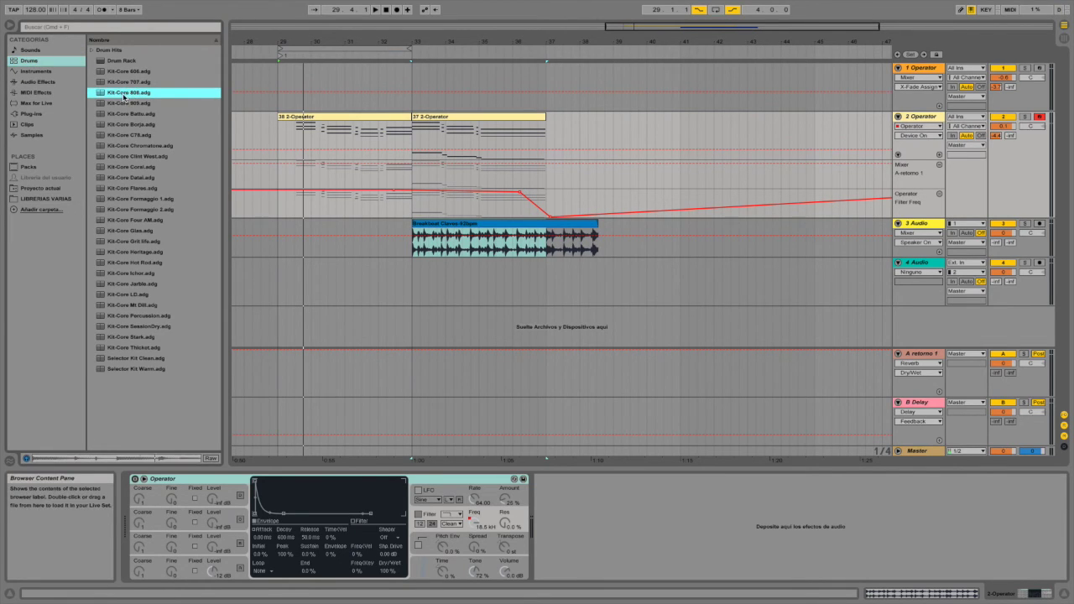
left_click(921, 118)
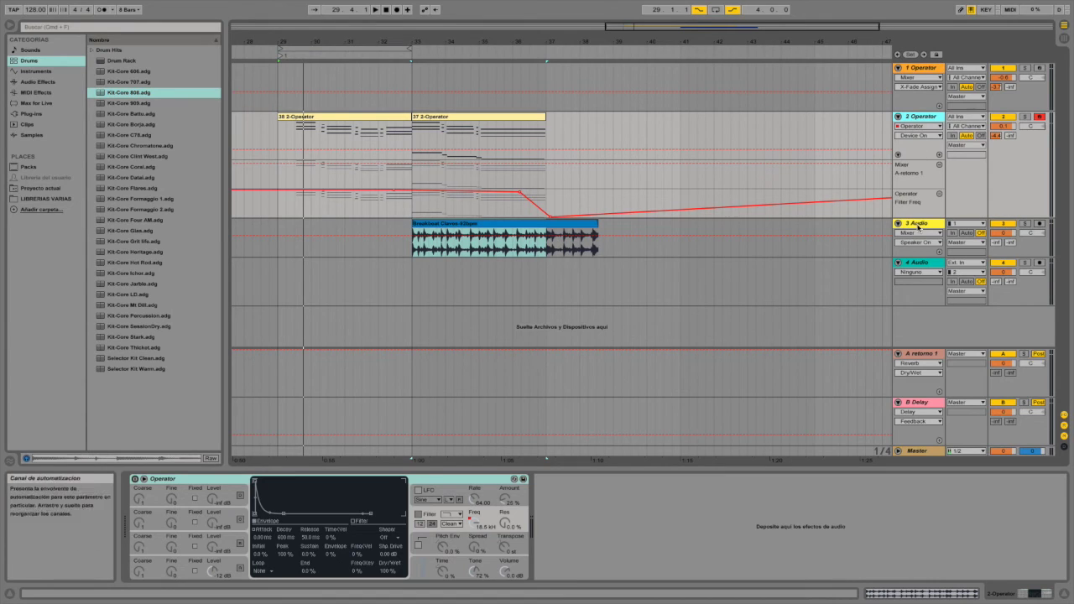
left_click(921, 68)
right_click(928, 66)
left_click(959, 154)
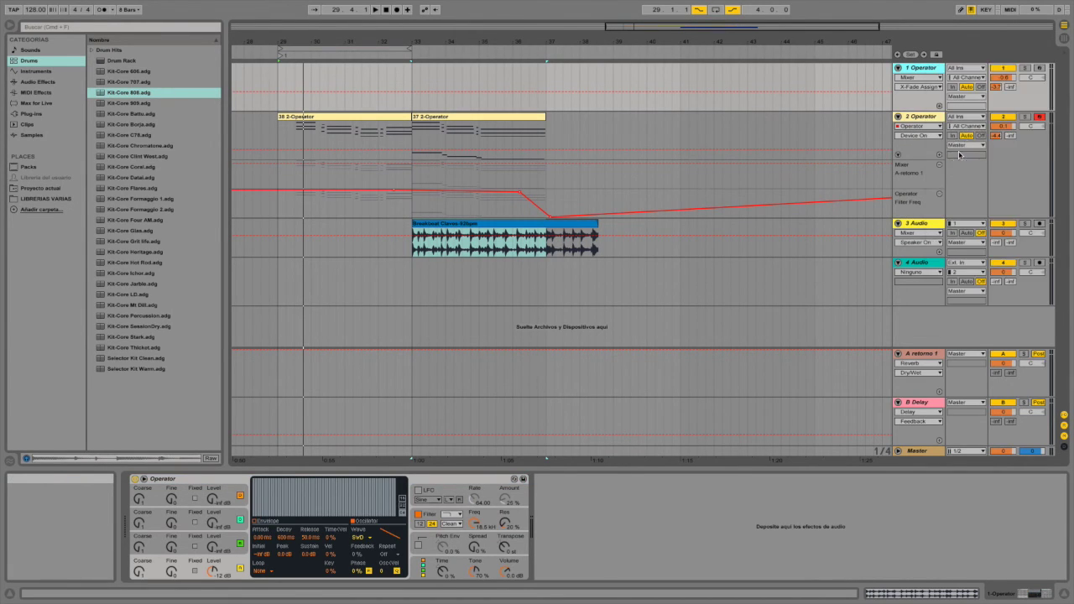
left_click_drag(122, 92, 411, 141)
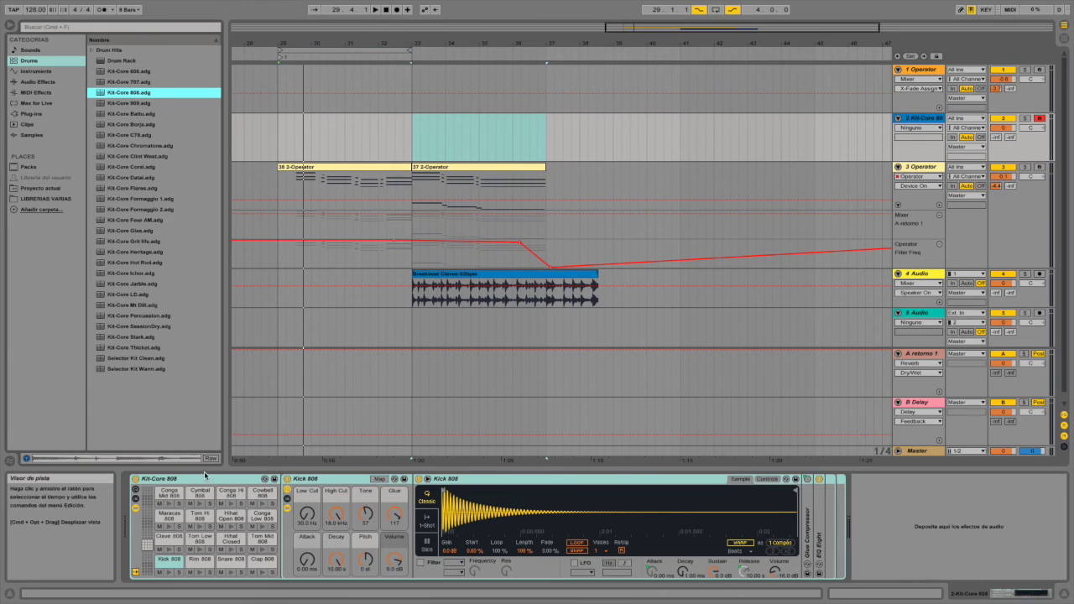
Step: Preview pads of the Kit-Core 808 rack, select the Cymbal 808 pad, and check its available options
left_click(200, 527)
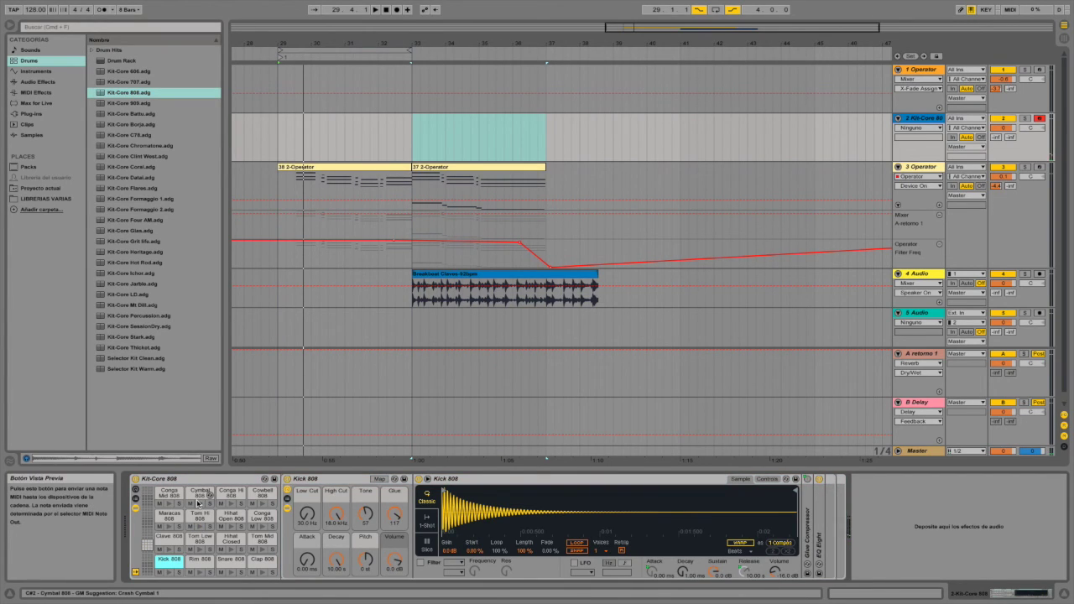
left_click(201, 501)
right_click(199, 497)
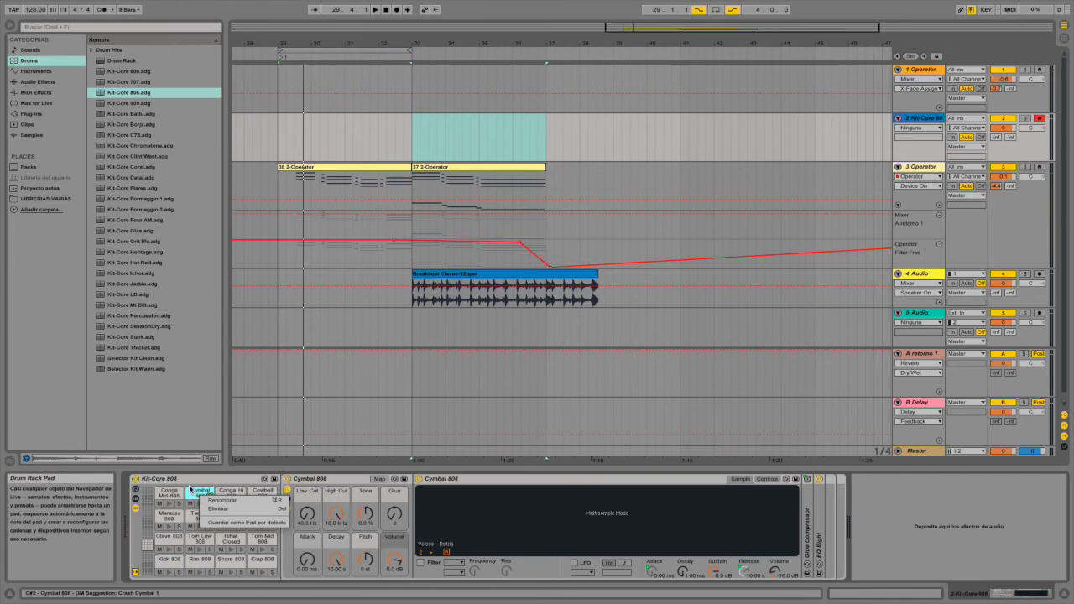
left_click(190, 488)
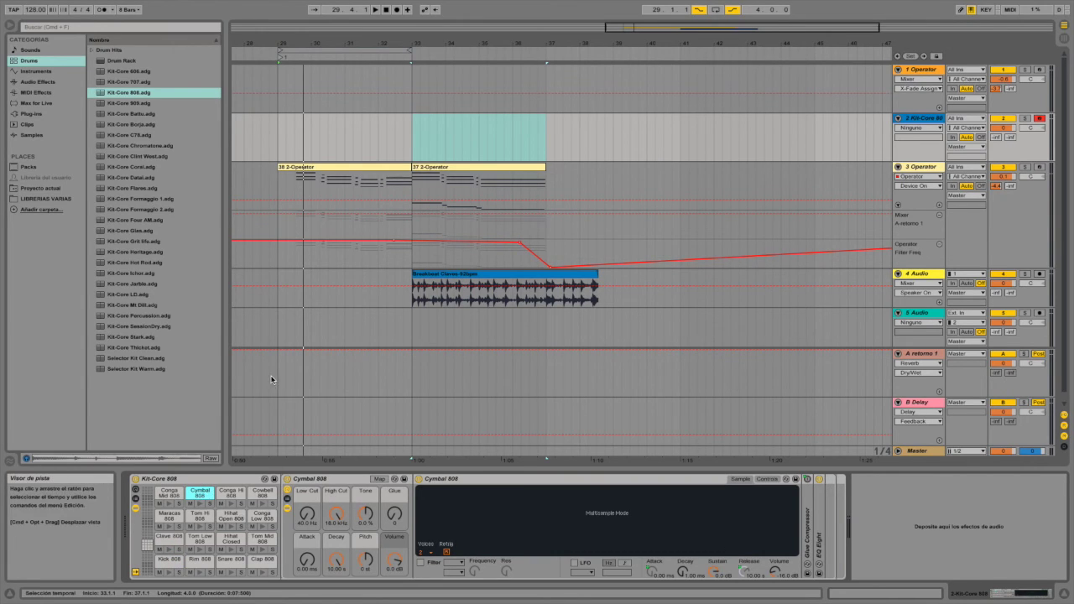
Step: Insert an empty MIDI clip over bars 29 to 33 on the 2 Kit-Core 808 track and view its note editor briefly
left_click_drag(281, 135, 415, 138)
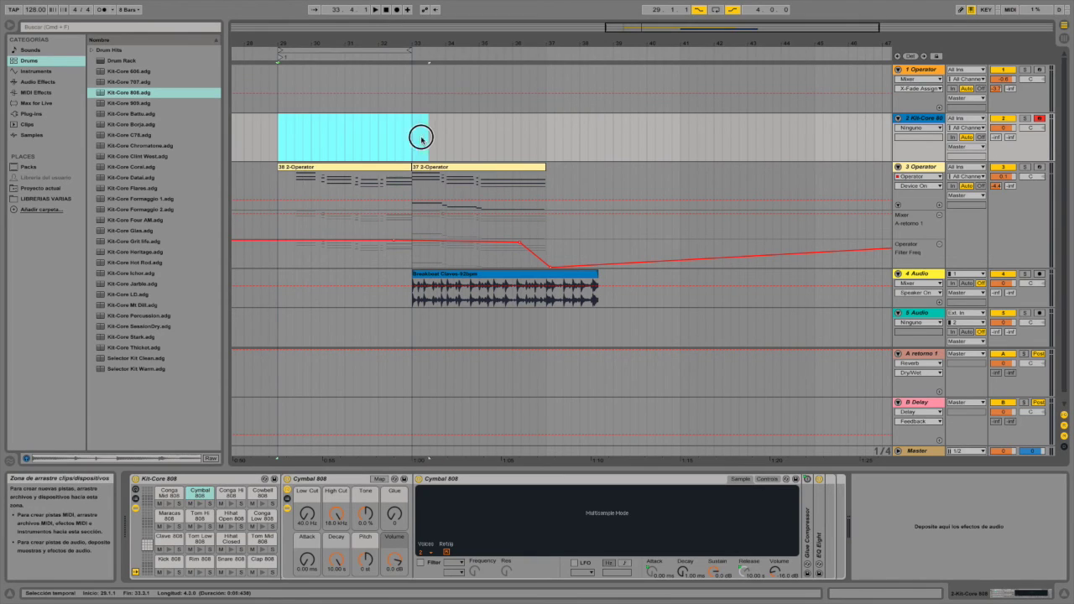
right_click(372, 125)
left_click(401, 187)
double_click(357, 121)
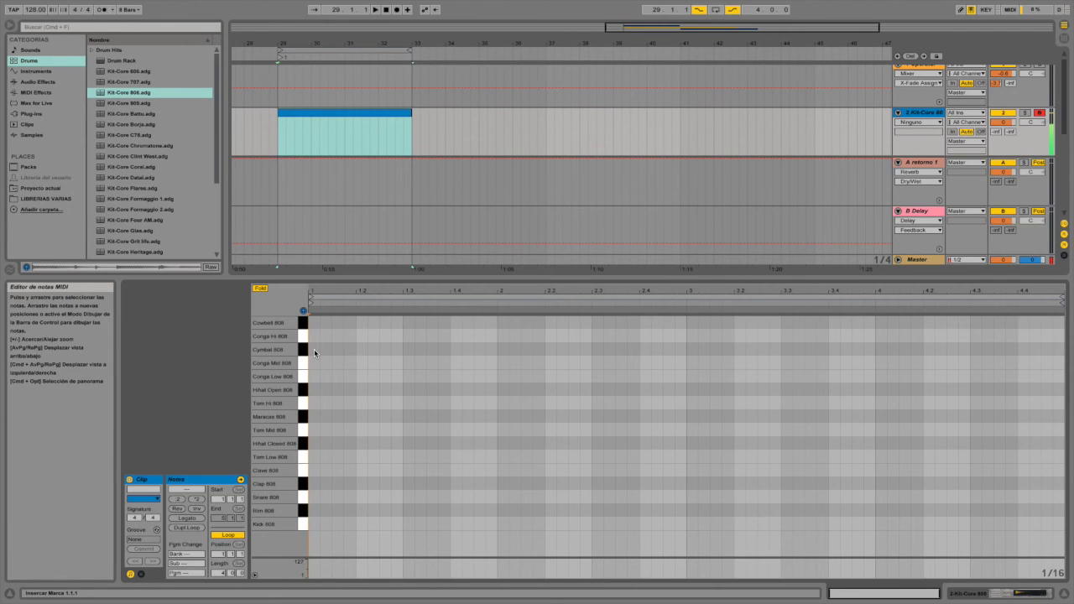
double_click(380, 279)
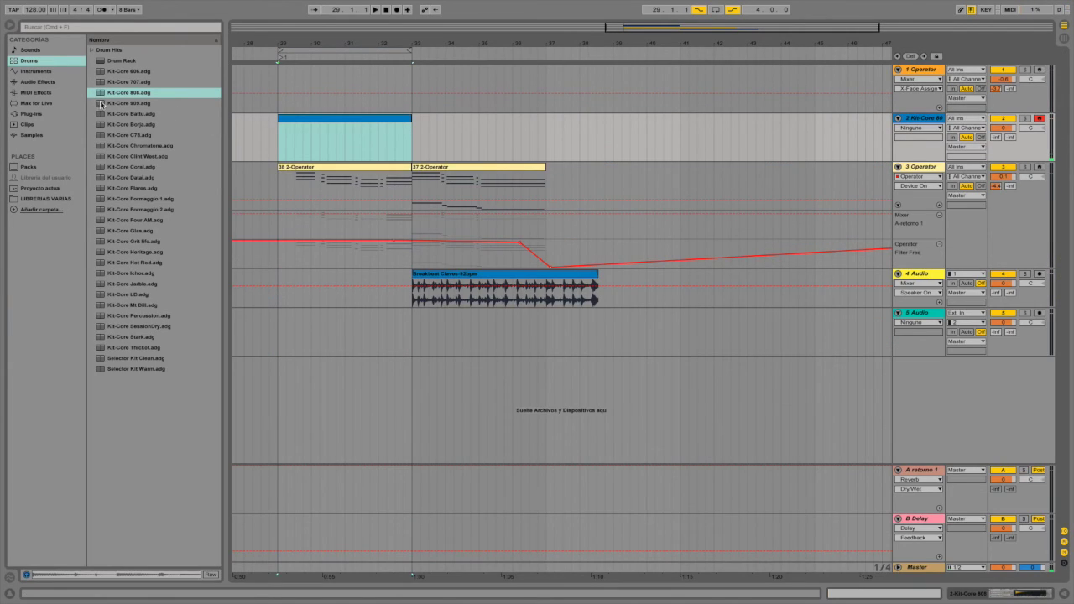
Step: Look at the Drum Rack entry in the Drums category and switch the browser to the Instruments category
left_click(109, 60)
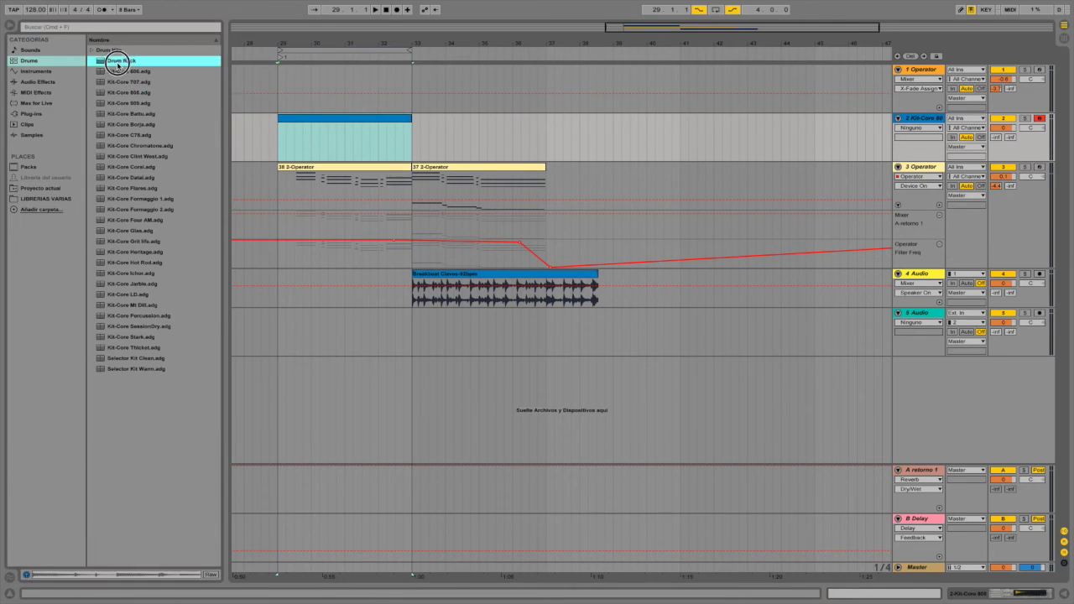
left_click(16, 62)
left_click(28, 73)
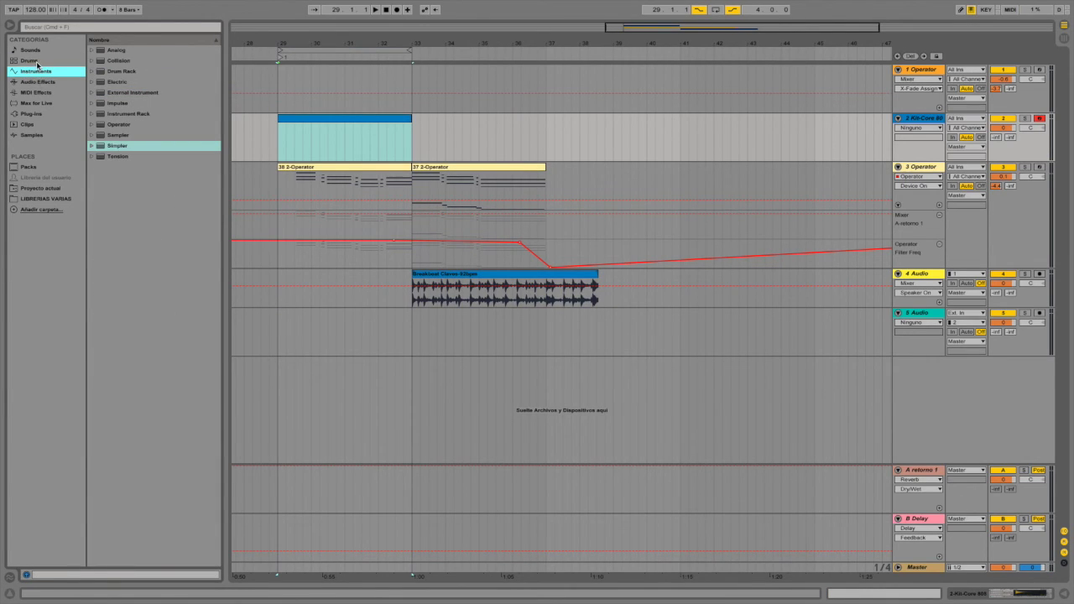
left_click_drag(235, 41, 235, 67)
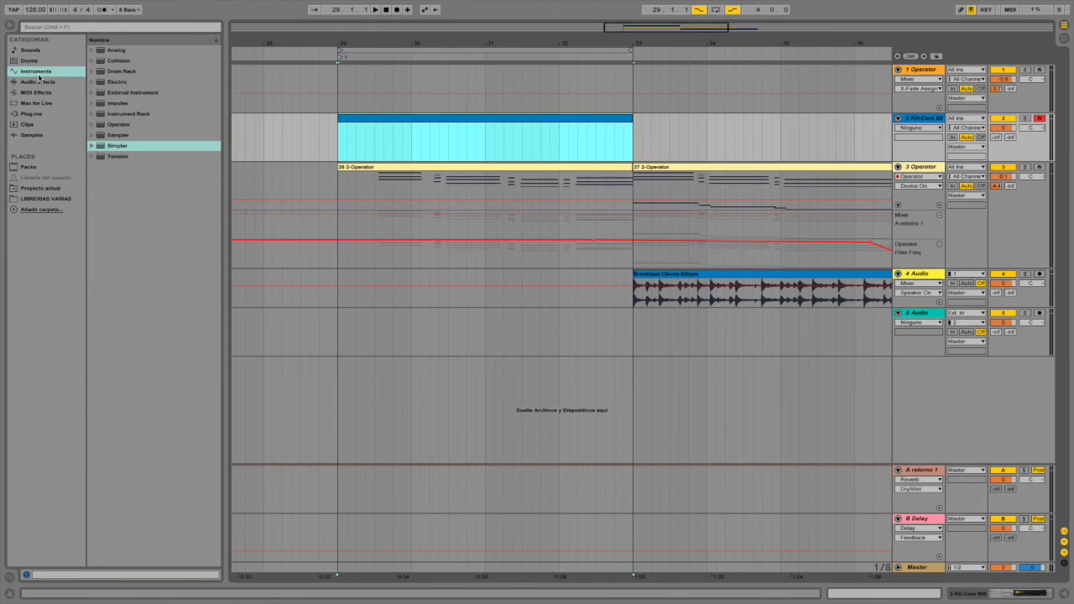
Step: Look through the instrument devices in the browser, including Analog, Electric, Sampler, Operator, Drum Rack, External Instrument and Impulse
left_click(102, 51)
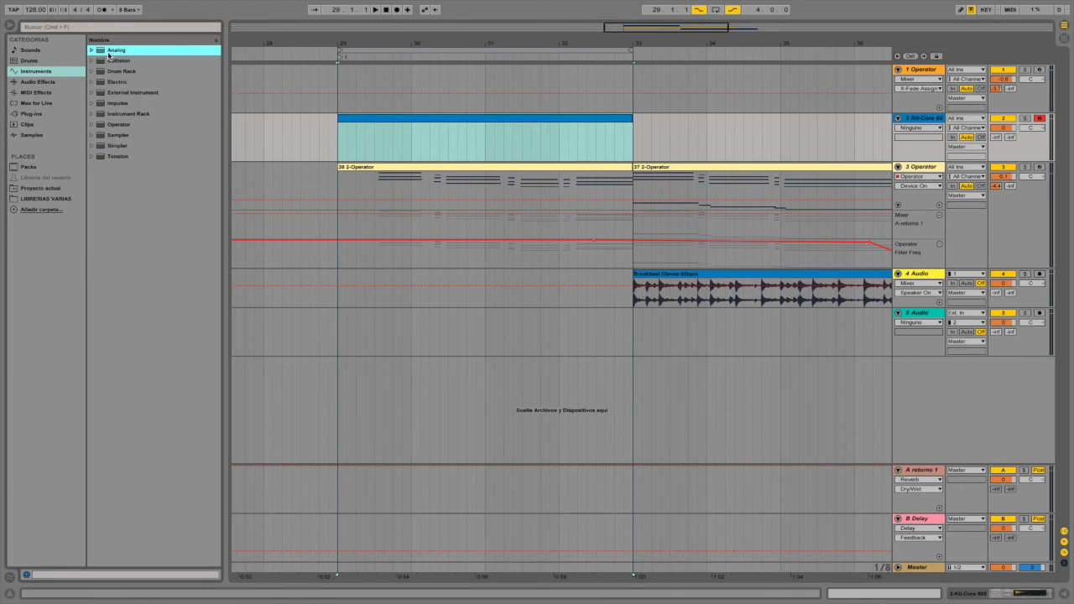
left_click(115, 82)
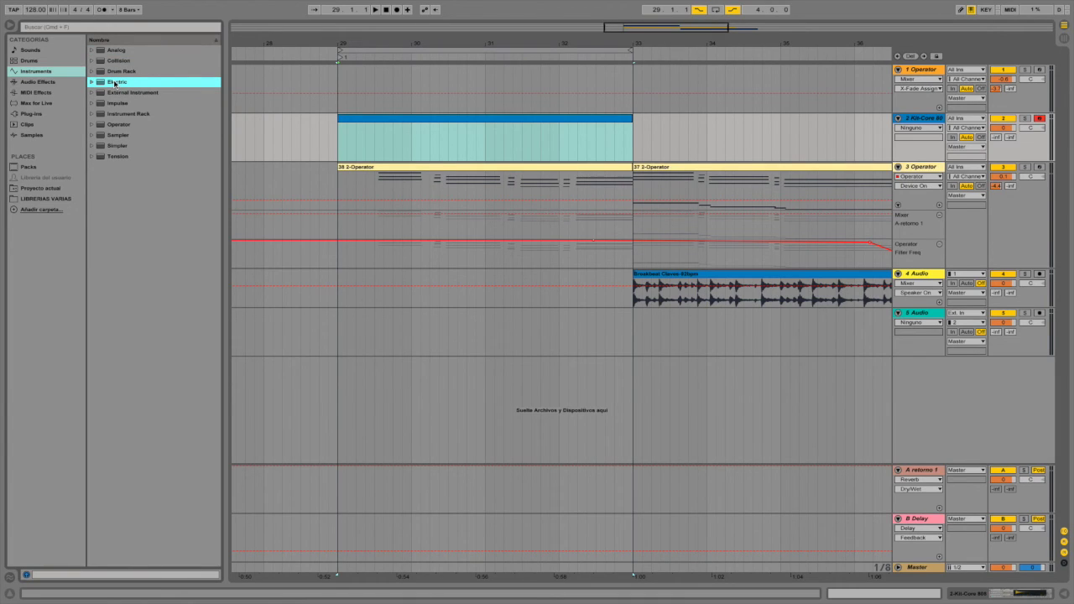
left_click(114, 135)
left_click(89, 128)
left_click(93, 124)
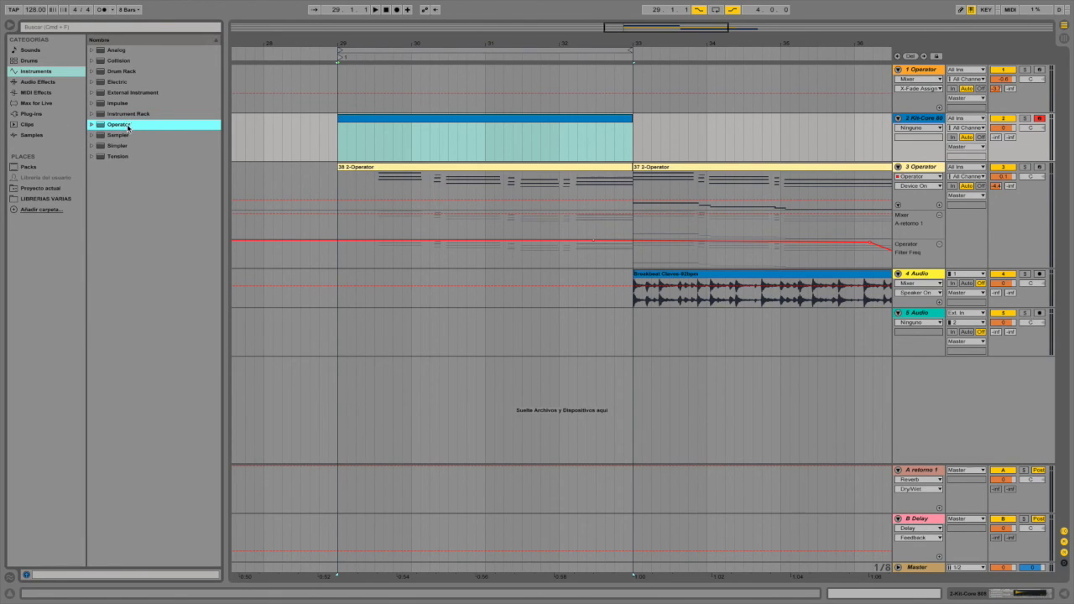
left_click(119, 71)
left_click(118, 82)
left_click(118, 93)
left_click(118, 104)
left_click(116, 48)
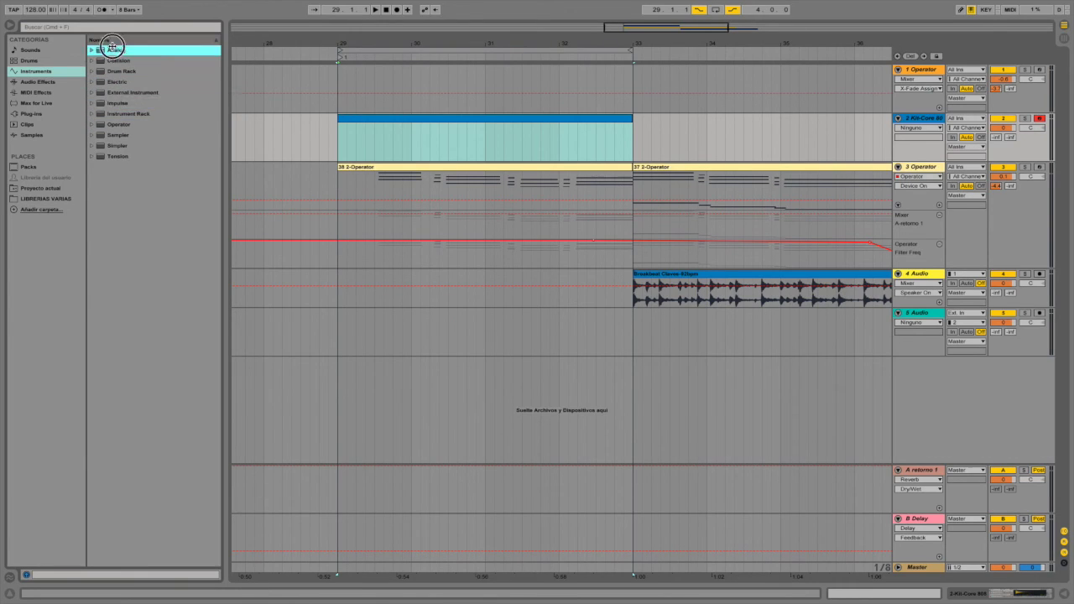
Step: Look through the Audio Effects category down to Overdrive with the Kit-Core 808 track's device chain displayed
left_click(25, 82)
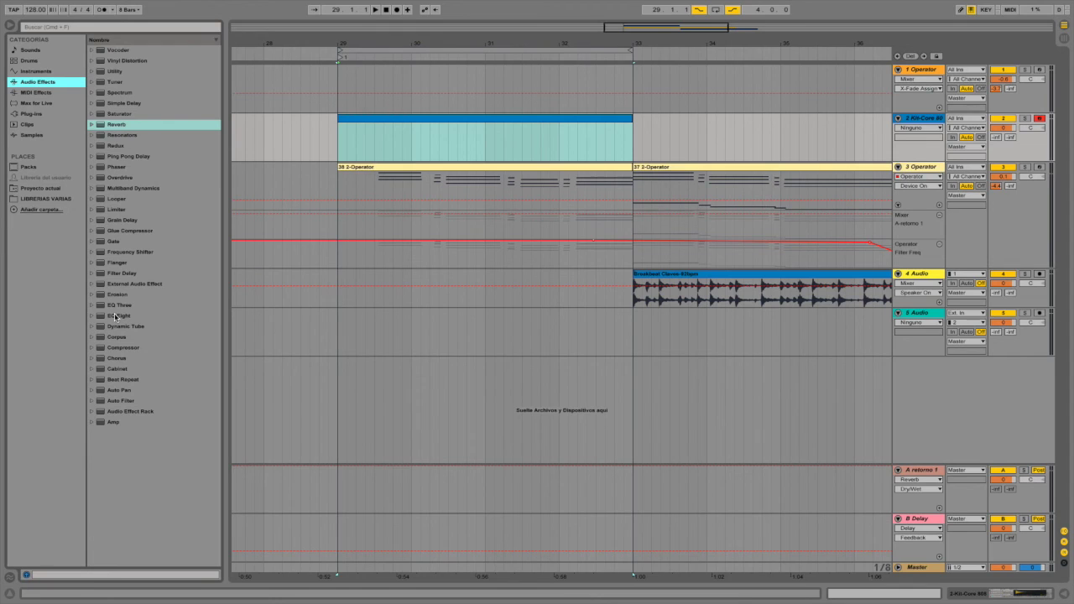
double_click(926, 119)
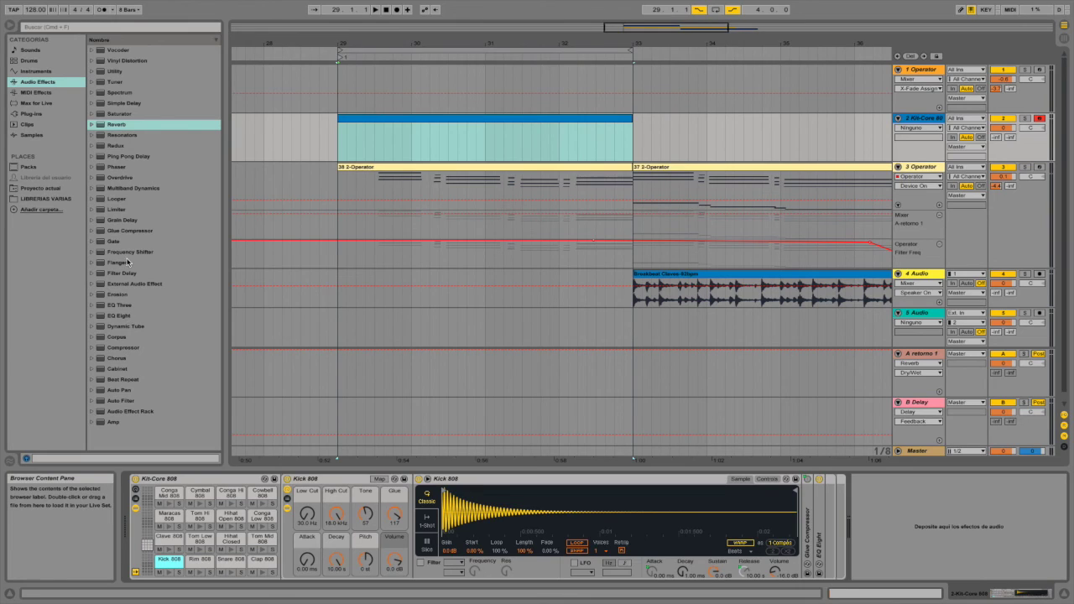
left_click(140, 50)
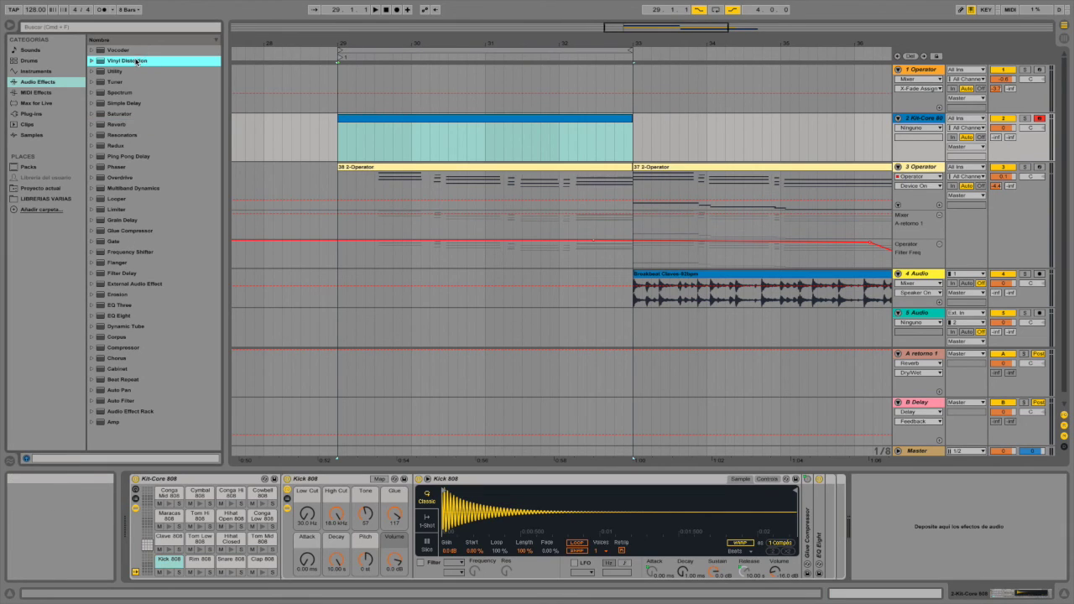
left_click(130, 158)
left_click(124, 179)
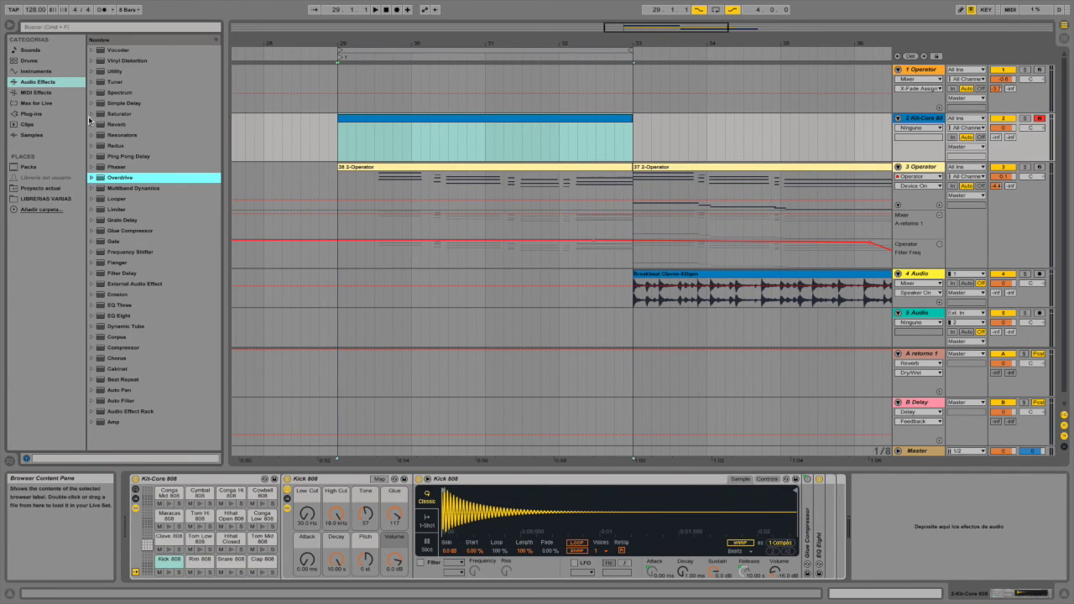
Step: Turn on the Operator device on the 3 Operator track and load the Arpeggiator from MIDI Effects onto that track
left_click(36, 93)
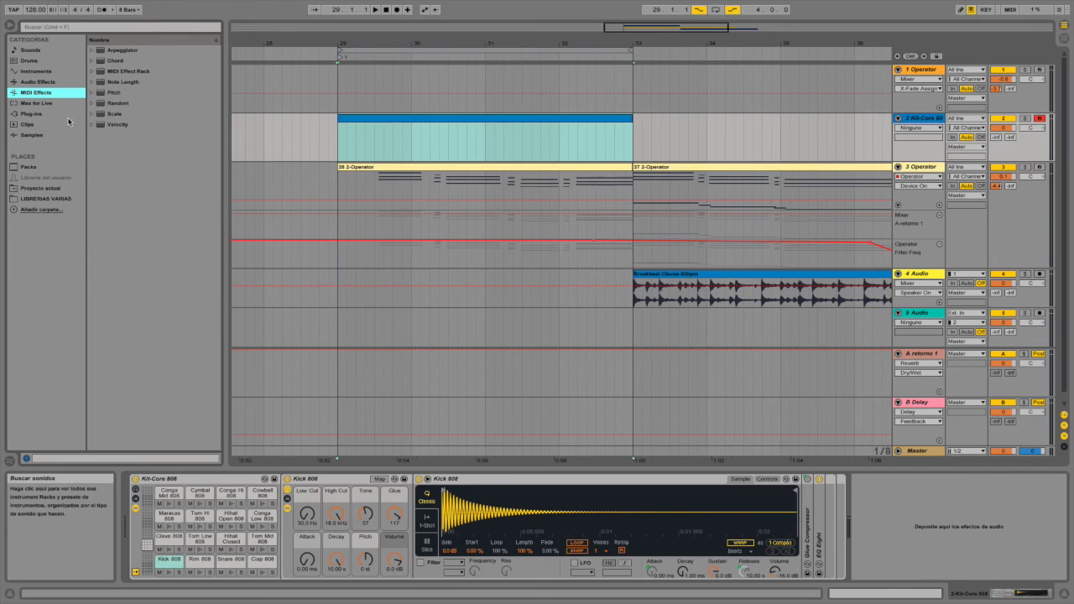
left_click(918, 168)
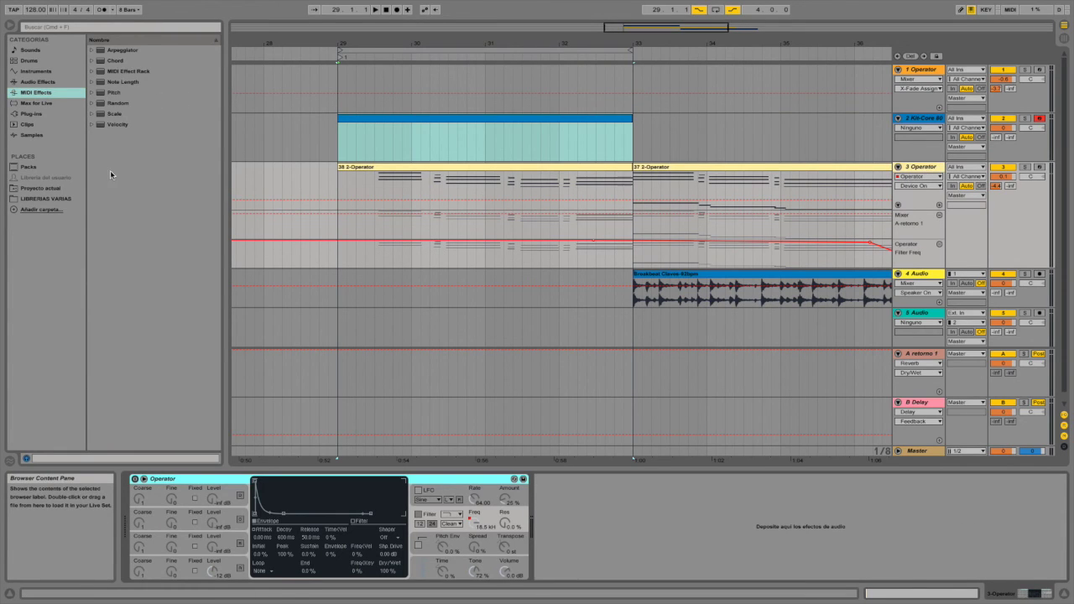
left_click(135, 479)
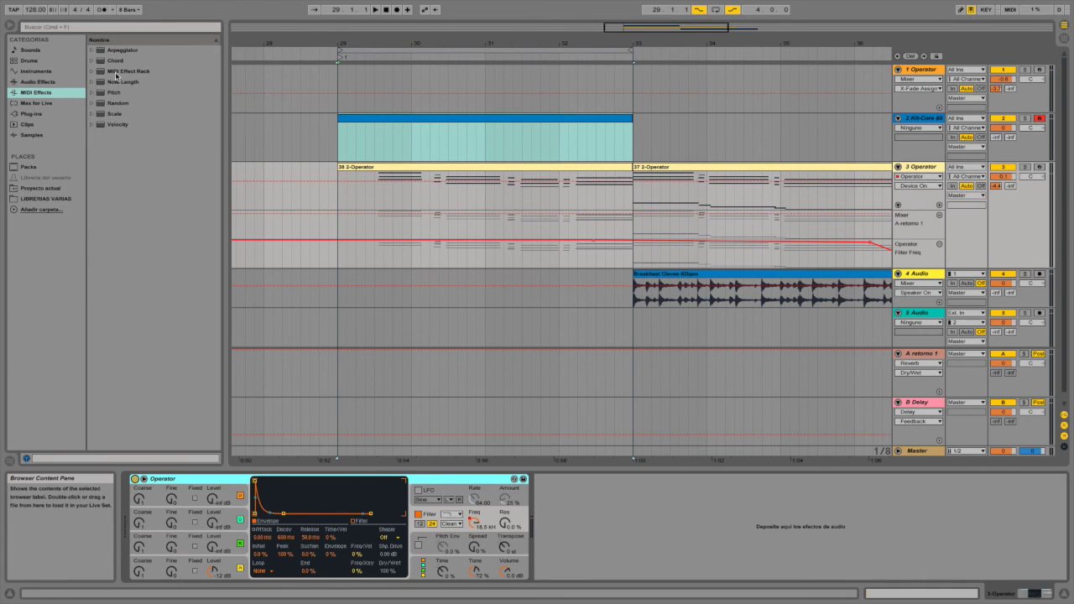
left_click_drag(120, 49, 537, 520)
Step: Play the arrangement with the 3 Operator track soloed, adjust the Arpeggiator's synced rate while listening, and stop playback
key("space")
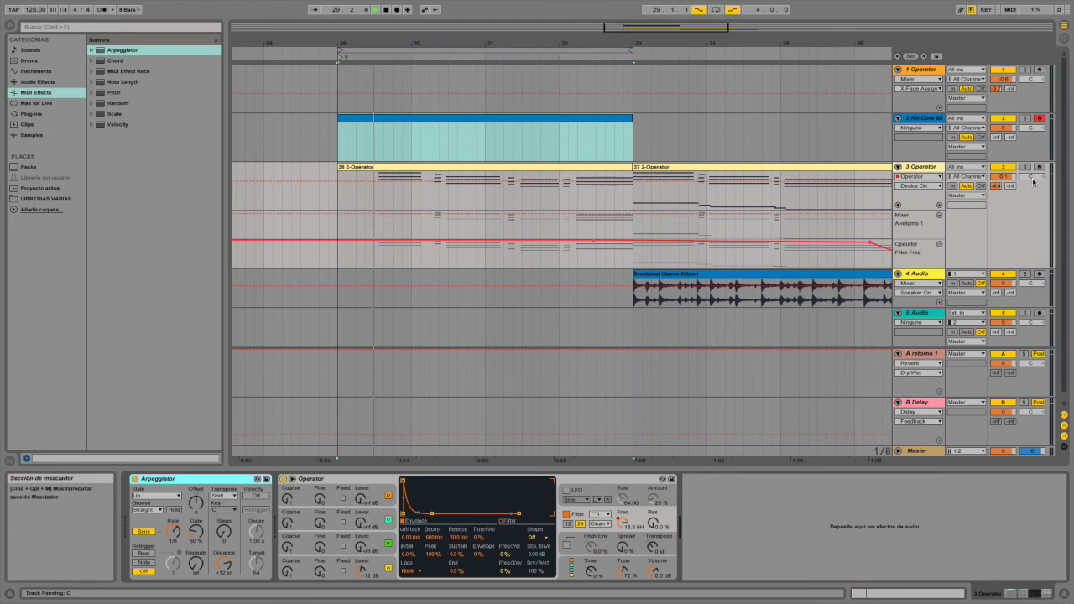
left_click(1024, 167)
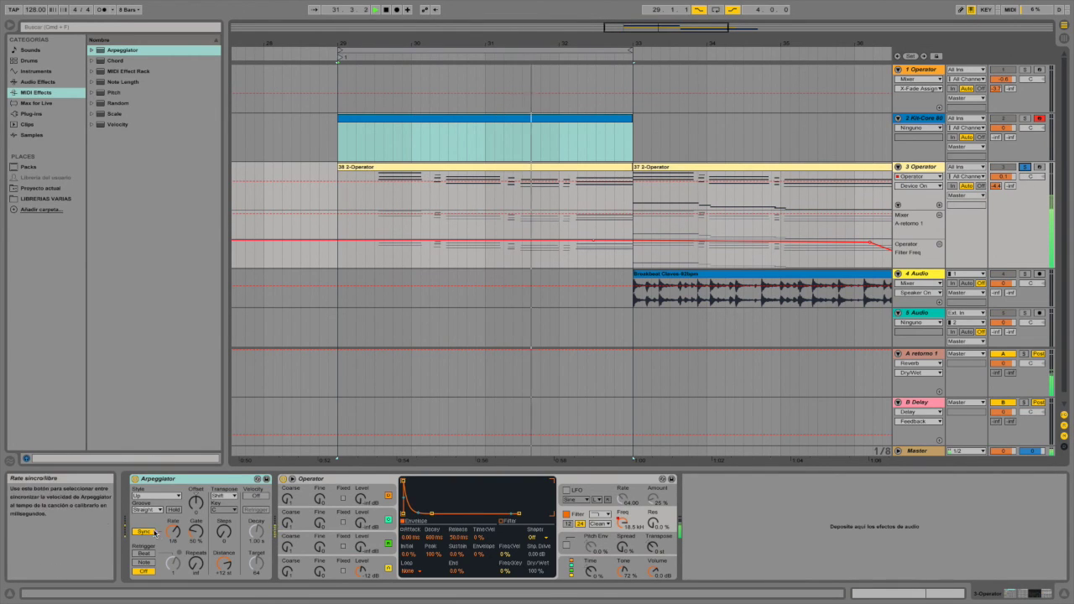
left_click_drag(173, 532, 173, 510)
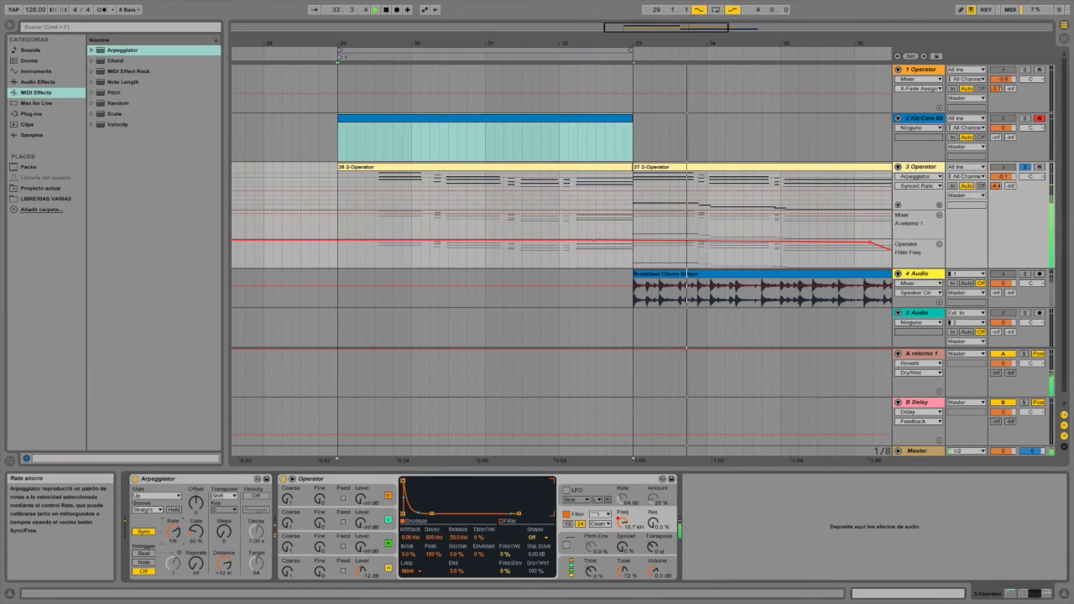
mouse_move(173, 532)
left_mouse_down()
mouse_move(172, 544)
mouse_move(194, 516)
mouse_move(195, 476)
mouse_move(173, 524)
left_mouse_up()
key("space")
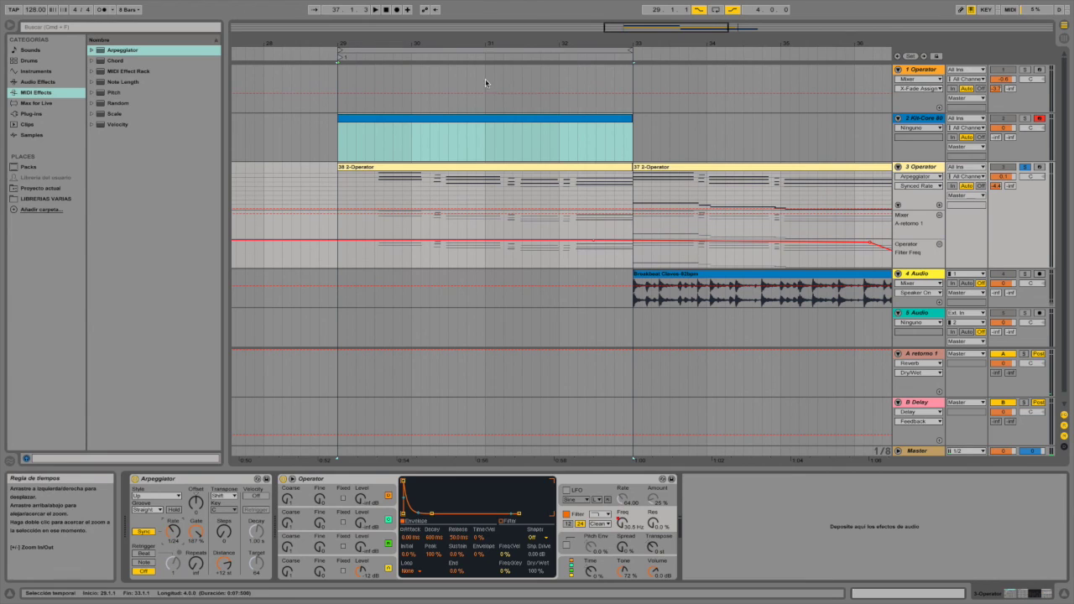
Step: Open the 38 2-Operator clip in the note editor and play it to compare its notes with the arpeggiated sound
double_click(477, 171)
scroll(394, 361, "up", 3)
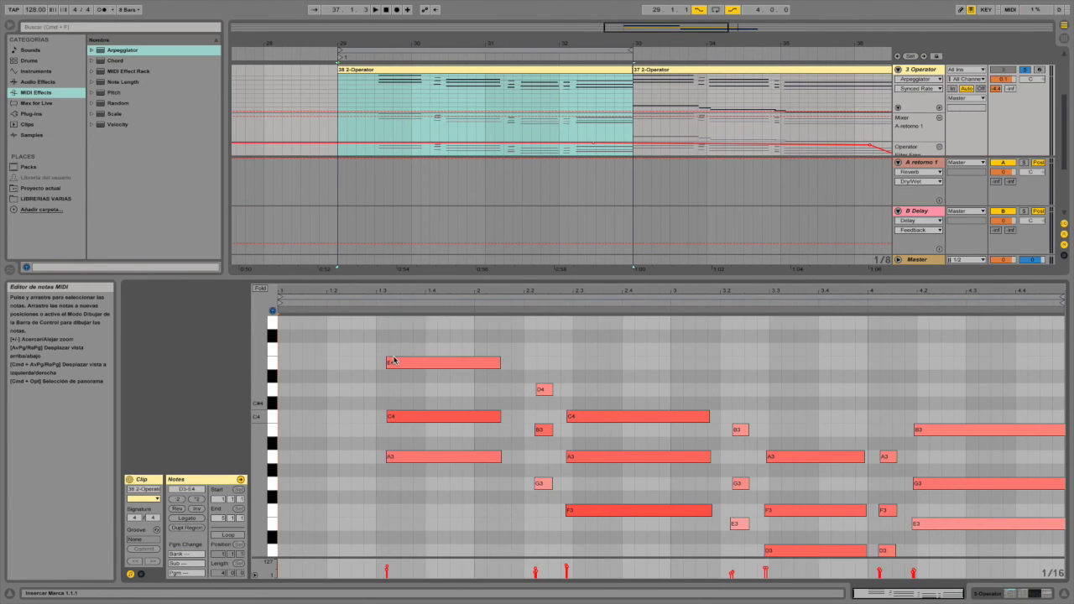
scroll(394, 360, "up", 1)
left_click(364, 57)
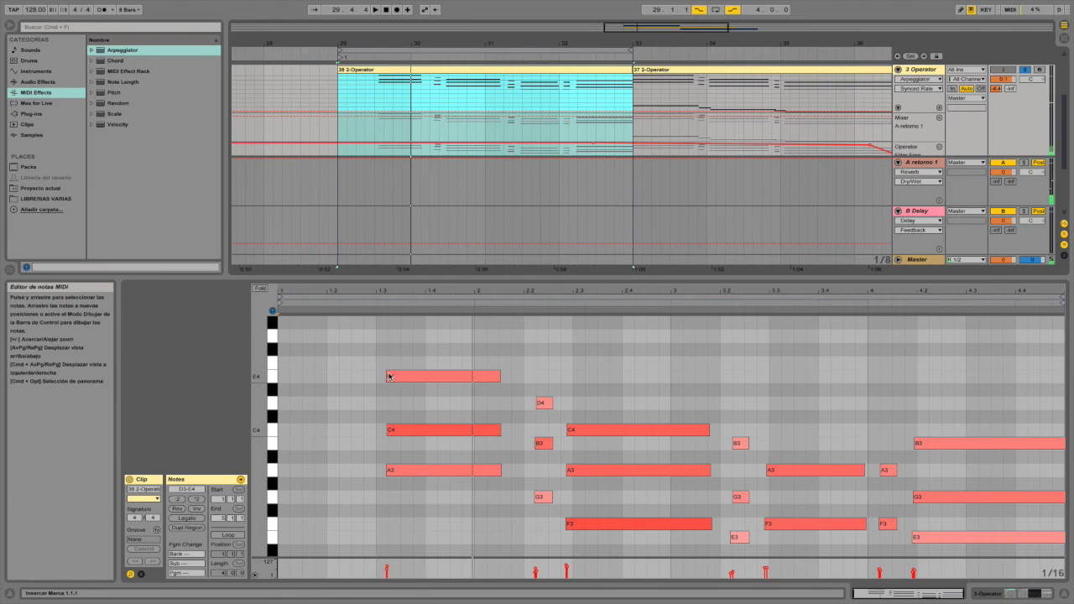
Step: Try adding short rising notes F4, F#4 and G#4 above the clip's first chord, delete them, and stop playback
double_click(381, 363)
double_click(393, 349)
double_click(406, 323)
scroll(394, 352, "up", 1)
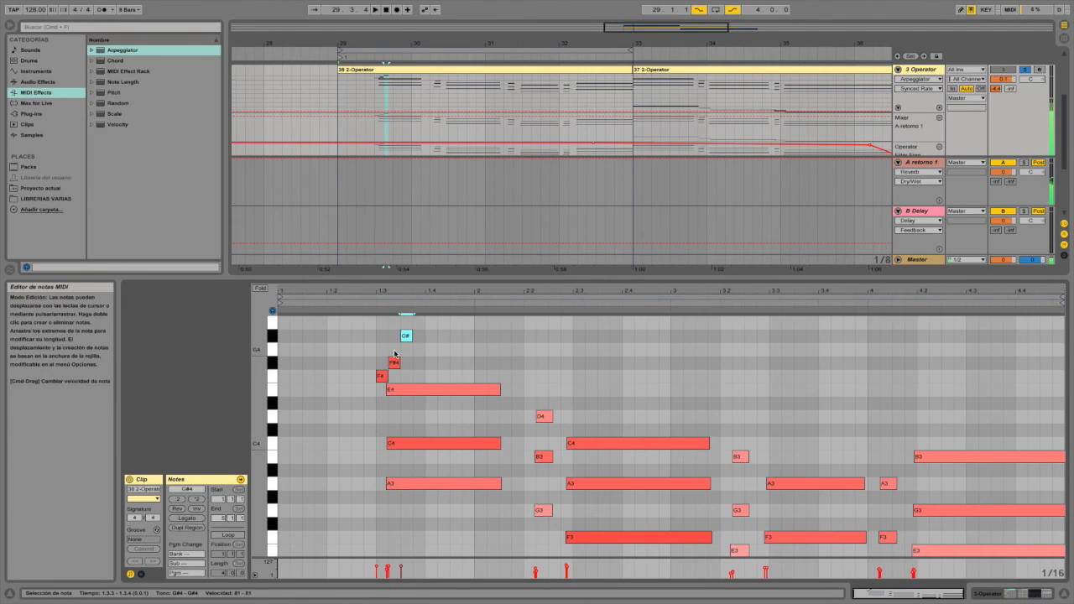
left_click_drag(357, 325, 419, 377)
key("Delete")
key("space")
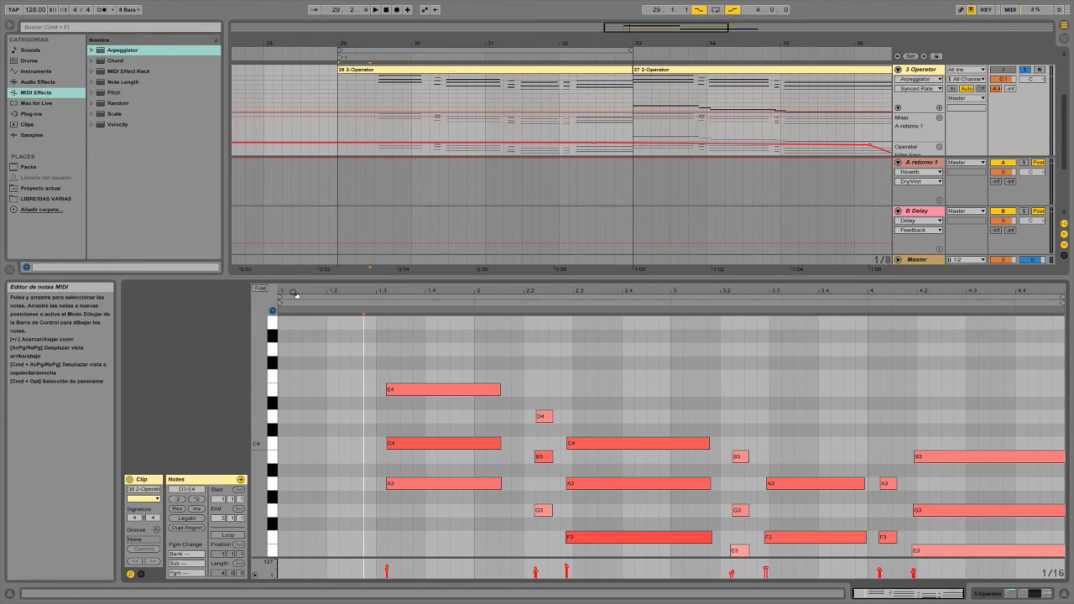
Step: Close the note editor and look at the Pitch, Random and Chord devices in the MIDI Effects category
left_click(333, 279)
left_click(933, 167)
left_click(115, 95)
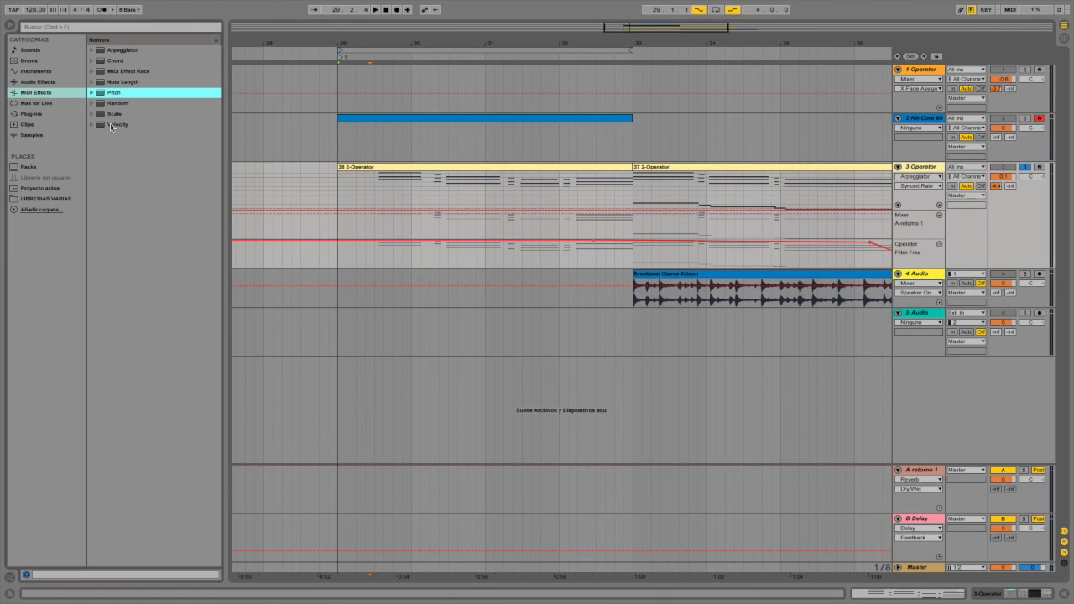
left_click(120, 104)
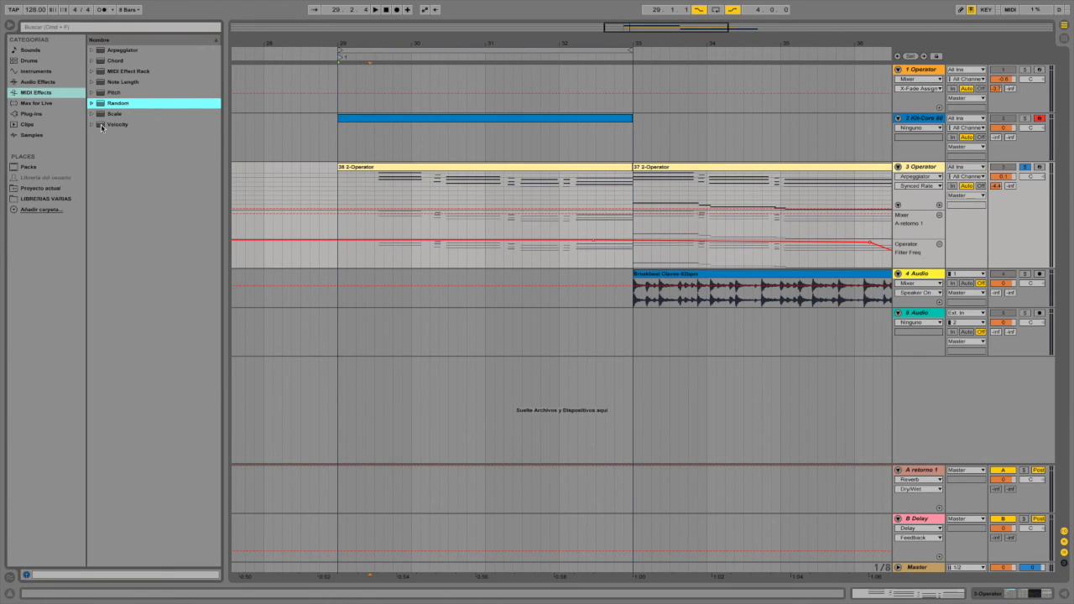
left_click(116, 61)
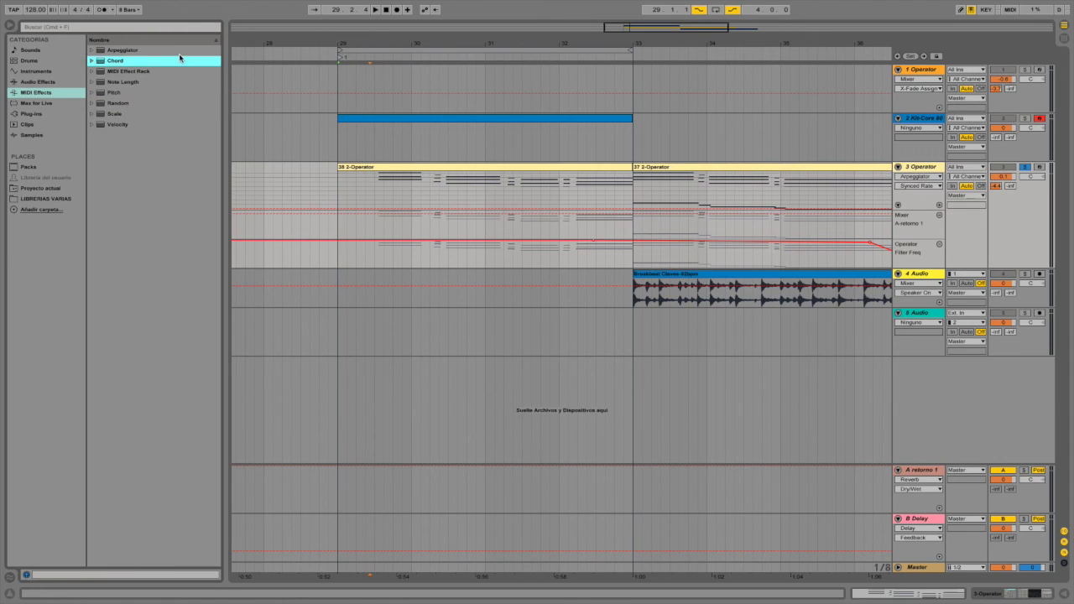
Step: Look through the Max for Live, Plug-ins and Clips categories, expanding and collapsing the Audio Units folder within Plug-ins
left_click(34, 102)
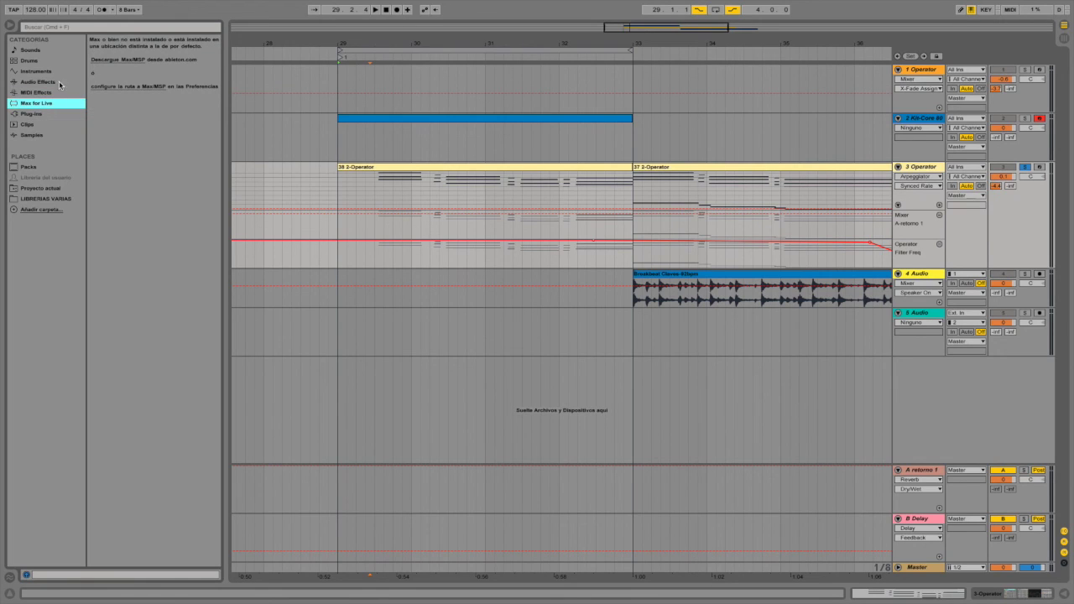
left_click(30, 114)
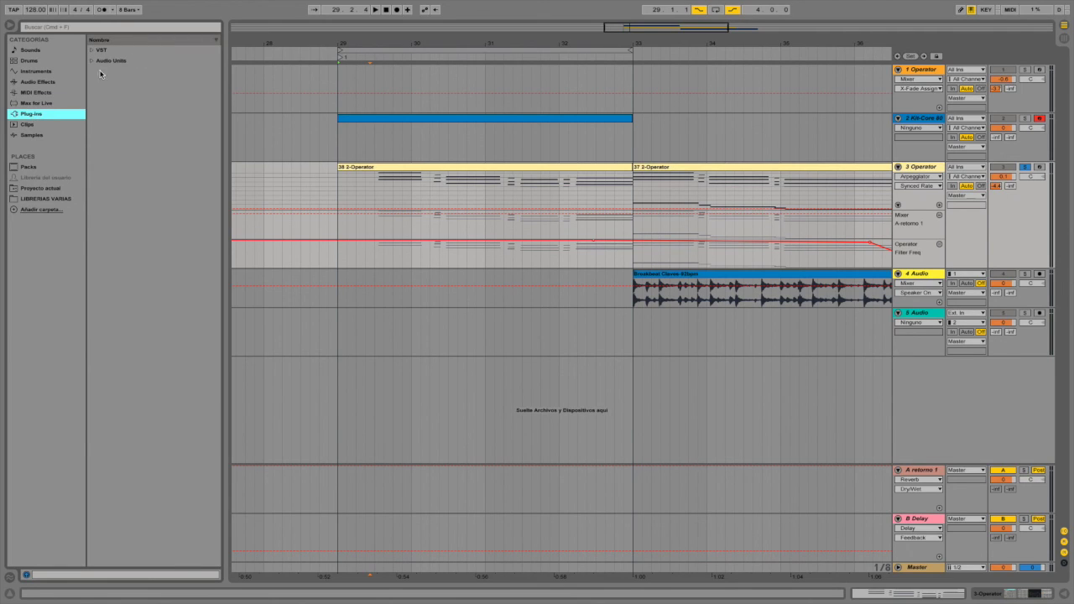
left_click(93, 61)
left_click(92, 62)
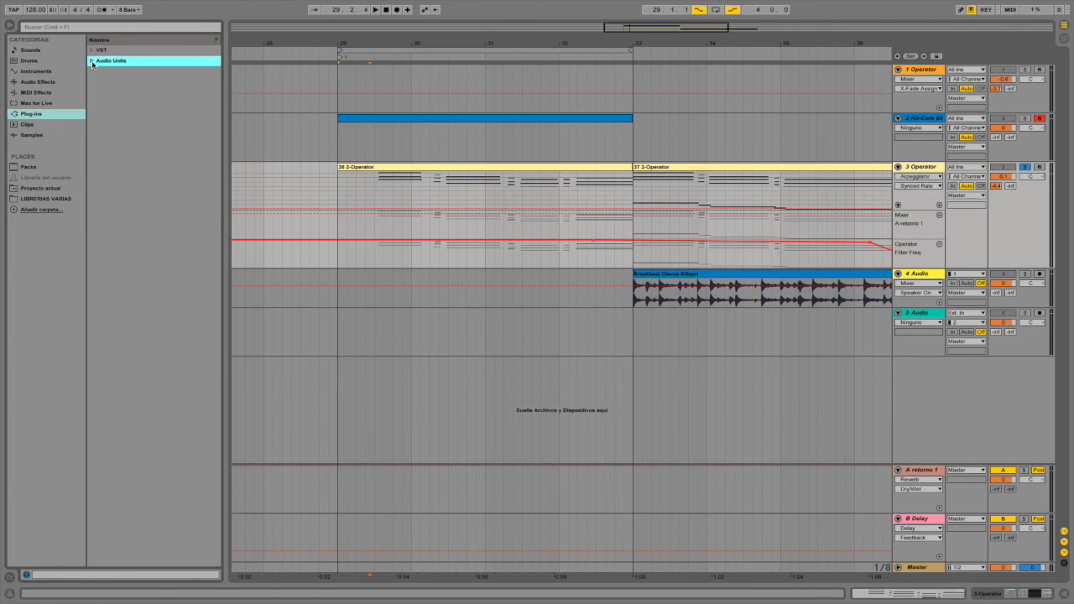
left_click(92, 51)
left_click(91, 51)
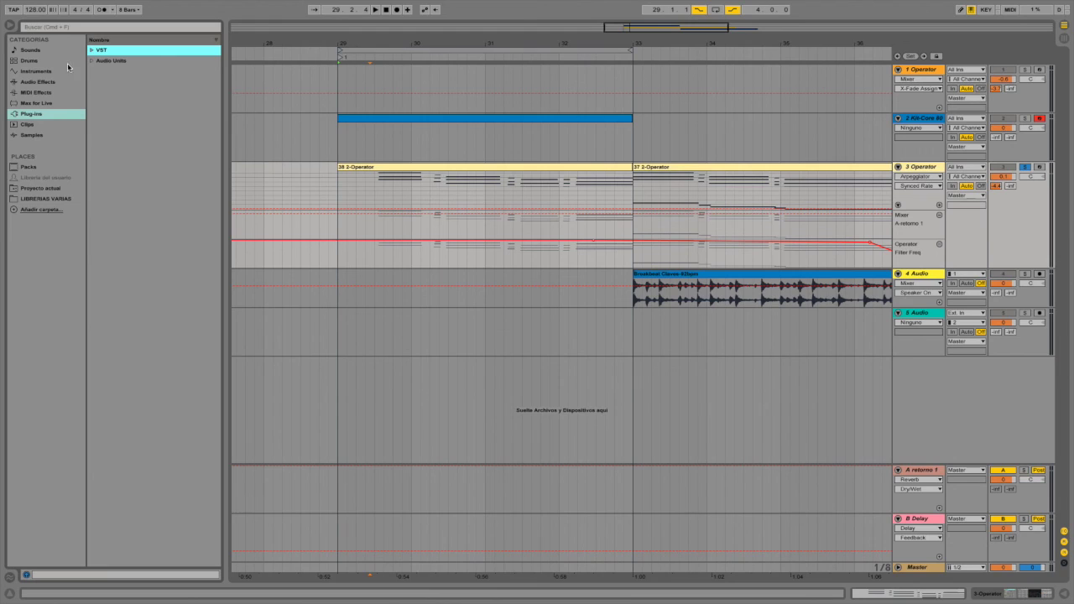
left_click(93, 62)
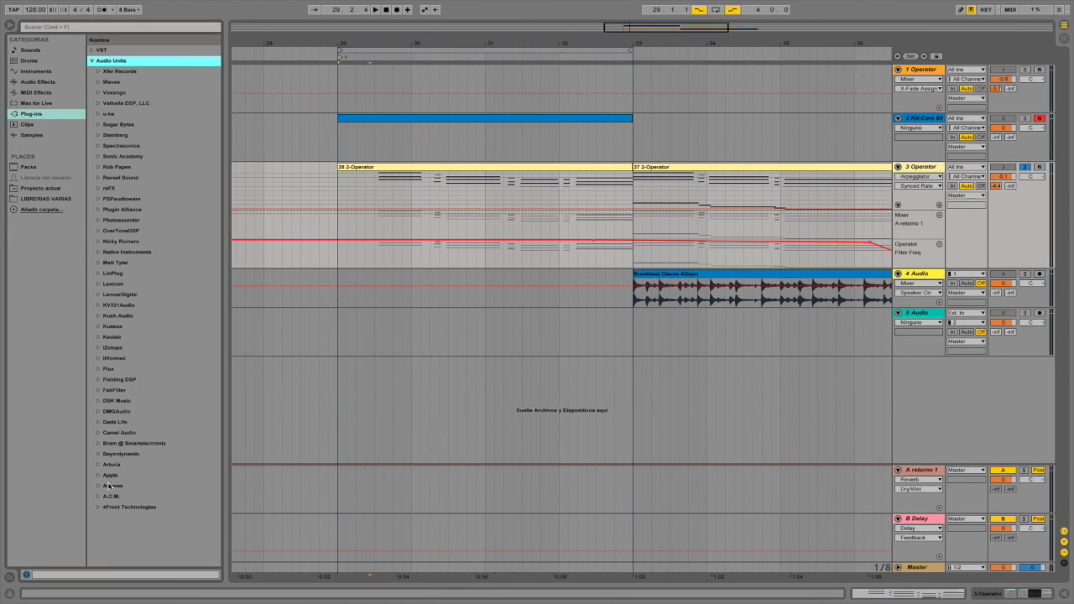
left_click(95, 62)
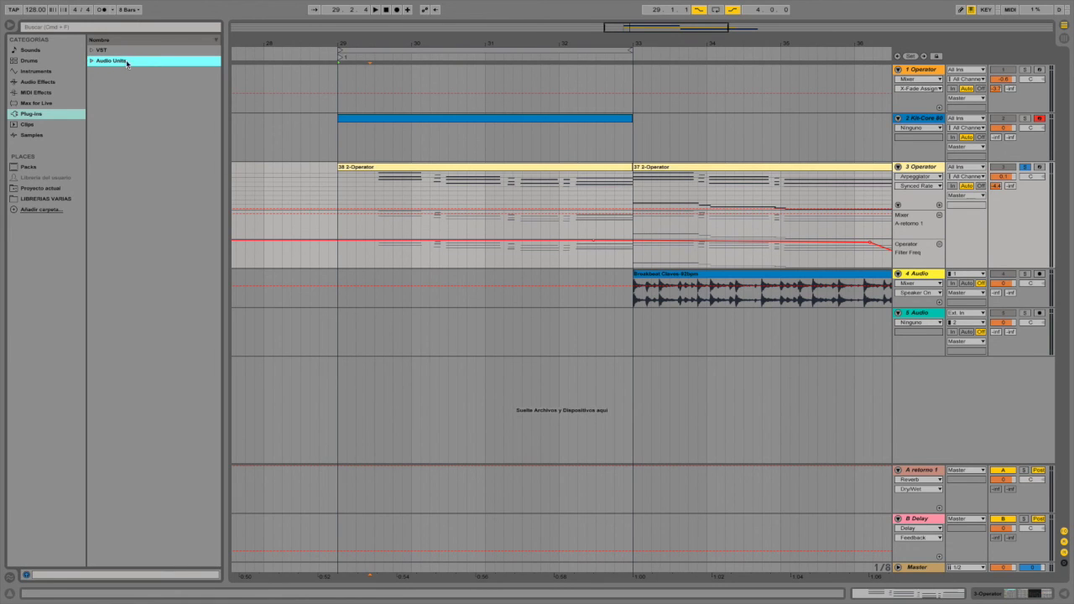
left_click(25, 125)
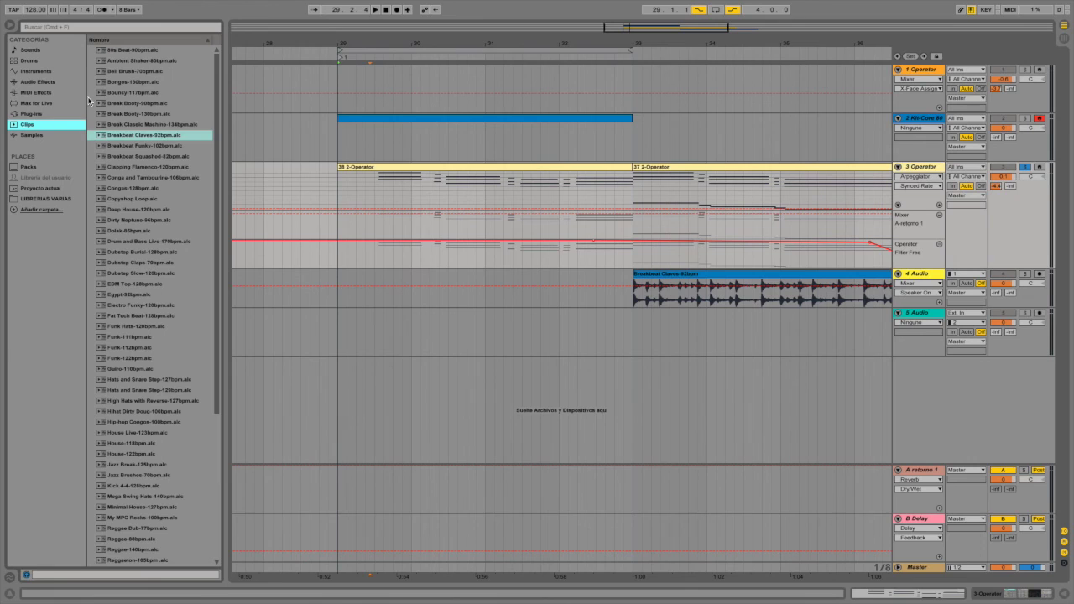
Step: Preview the Clapping Flamenco-120bpm clip, then audition several entries in the Samples category, from A 1OSC.aif to A-Kick Remo 1 A.aif
left_click(124, 168)
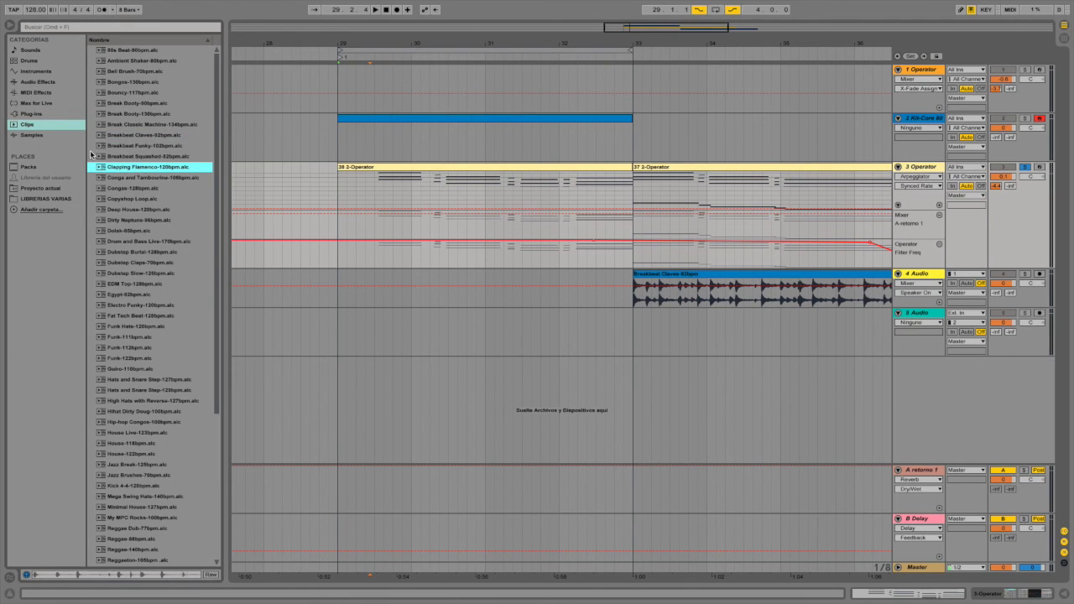
left_click(28, 137)
left_click(114, 190)
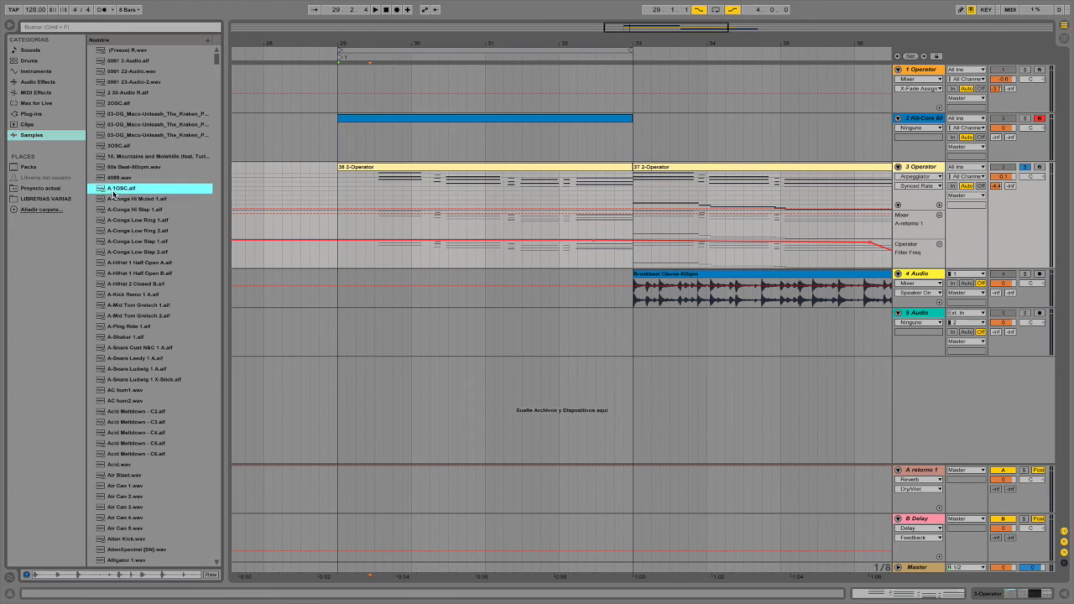
left_click(120, 232)
left_click(127, 275)
left_click(131, 295)
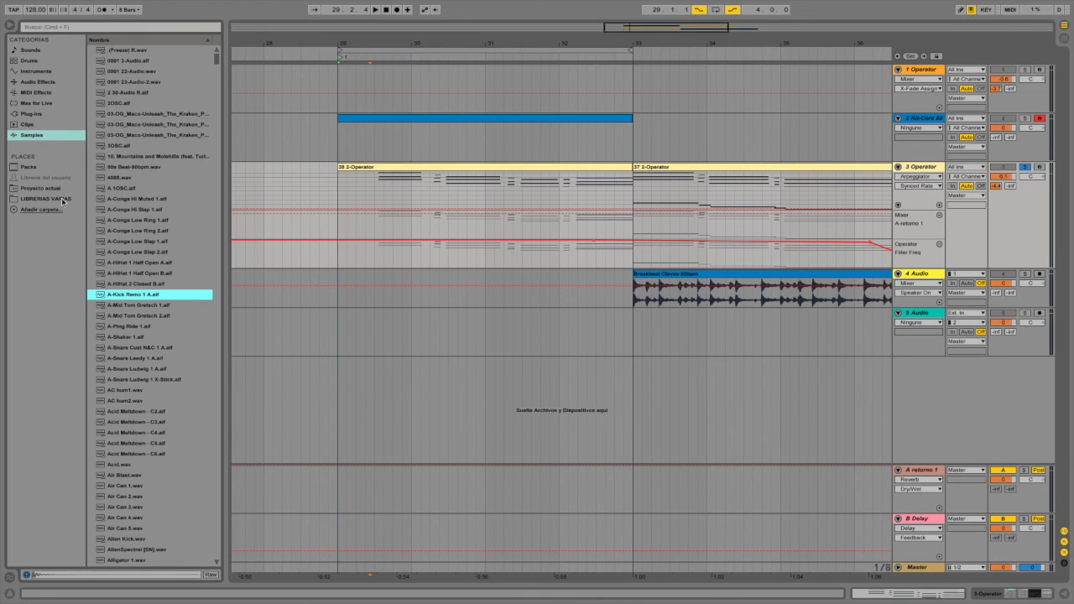
left_click(33, 221)
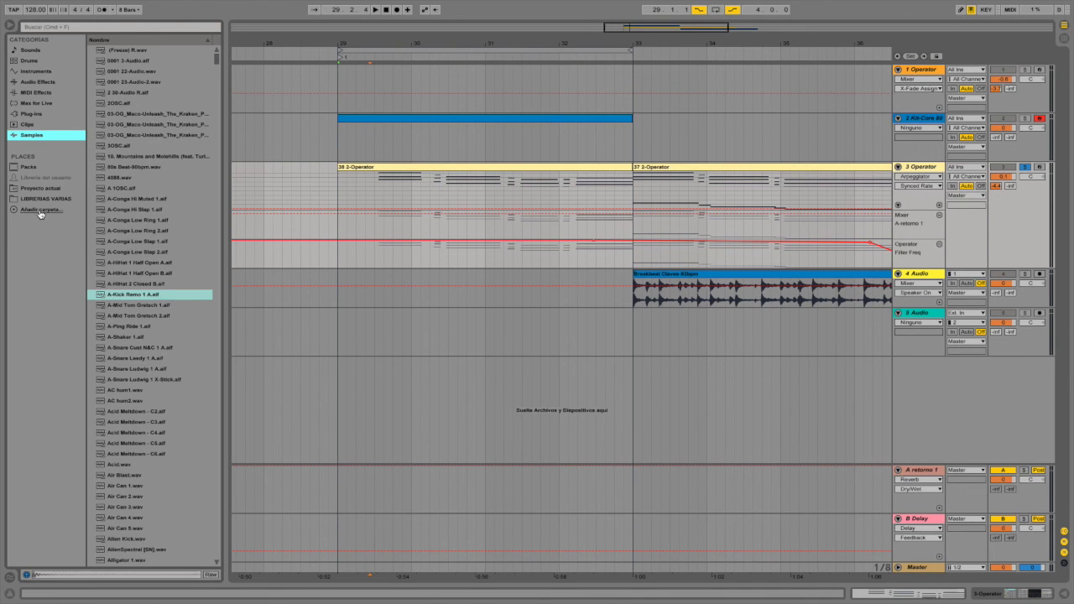
left_click(41, 211)
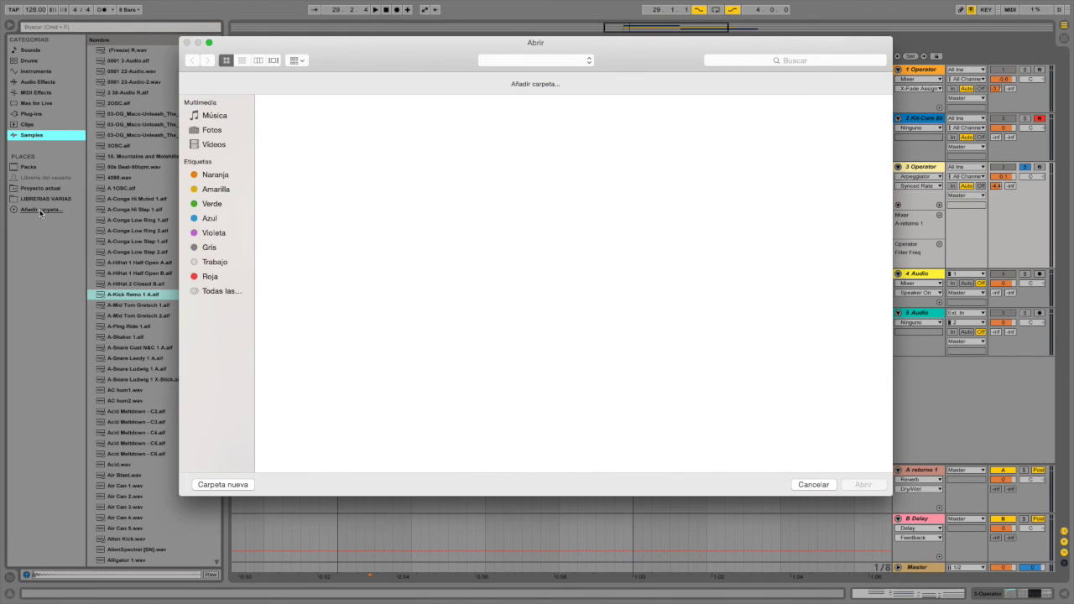
left_click(817, 482)
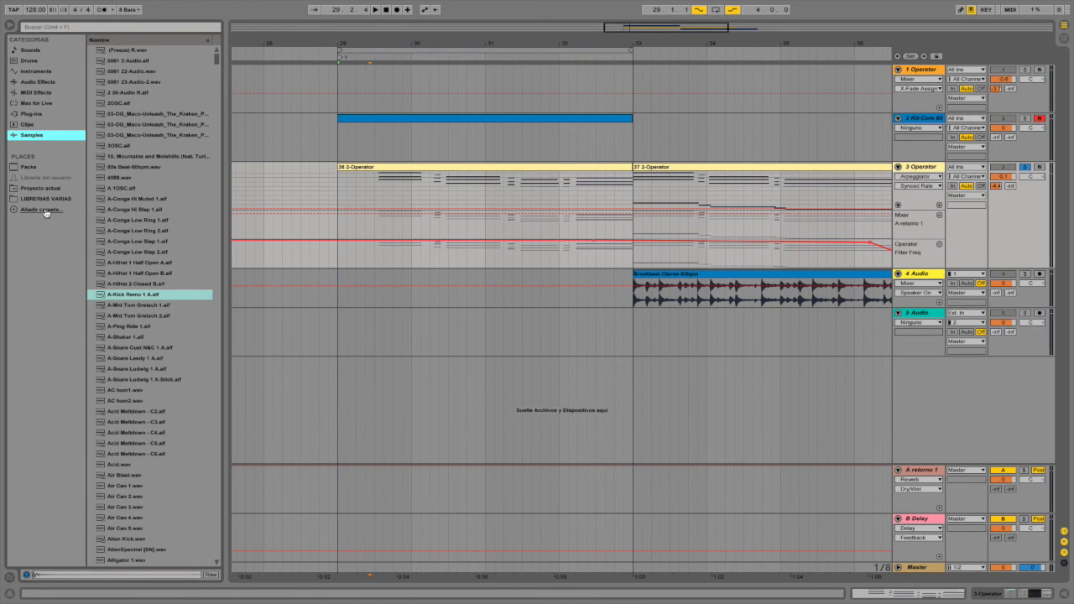
Step: Add the Cymatics - Future Bass project folder from the Escritorio folder to the browser's Places
left_click(45, 212)
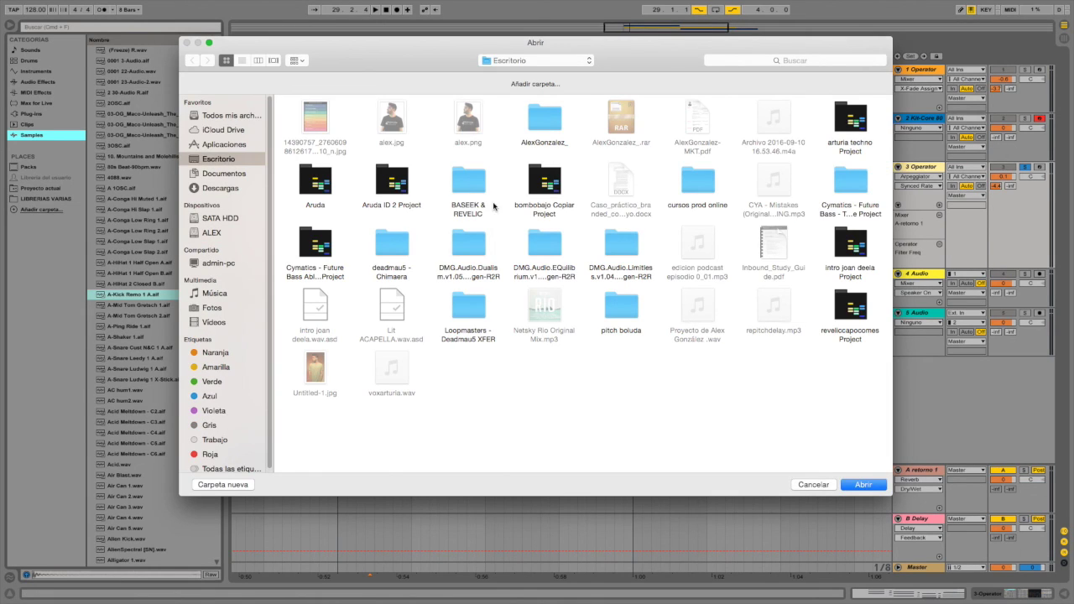
left_click(850, 186)
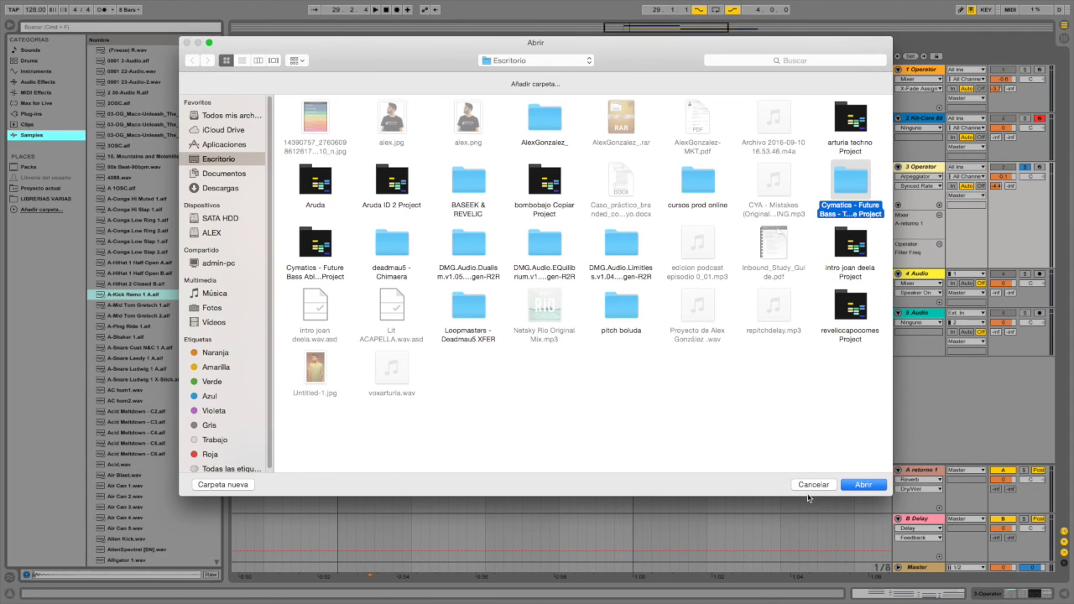
left_click(879, 485)
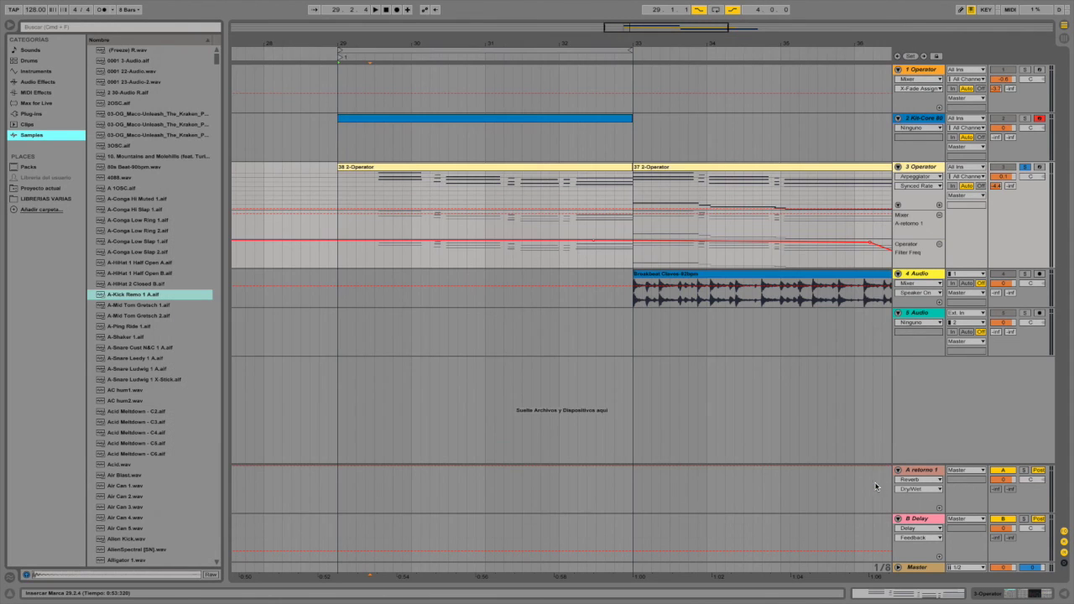
Step: Explore the added Cymatics folder's Combined and Imported samples, previewing Strings Ensemble Staccato.aif and Adieu Kick 4.wav, and collapse the Samples folder
left_click(37, 210)
left_click(93, 50)
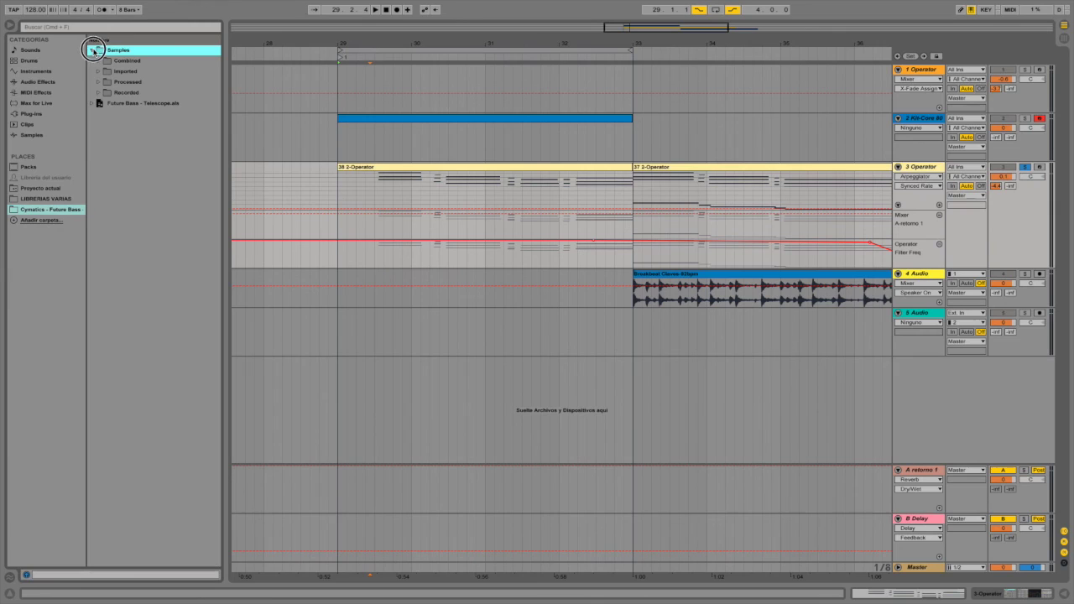
left_click(98, 60)
left_click(118, 72)
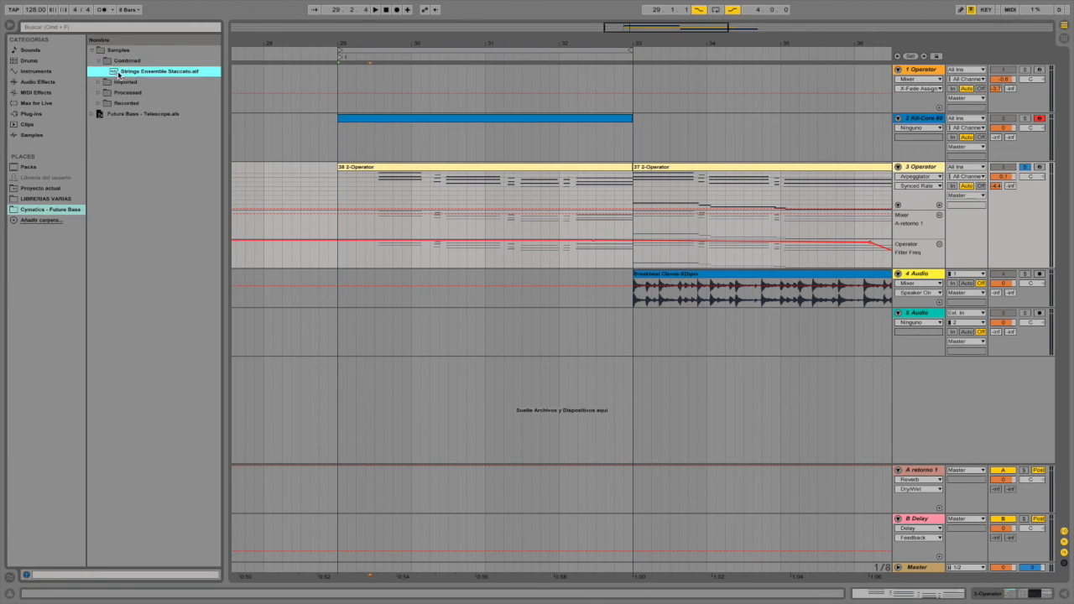
left_click(97, 82)
left_click(111, 83)
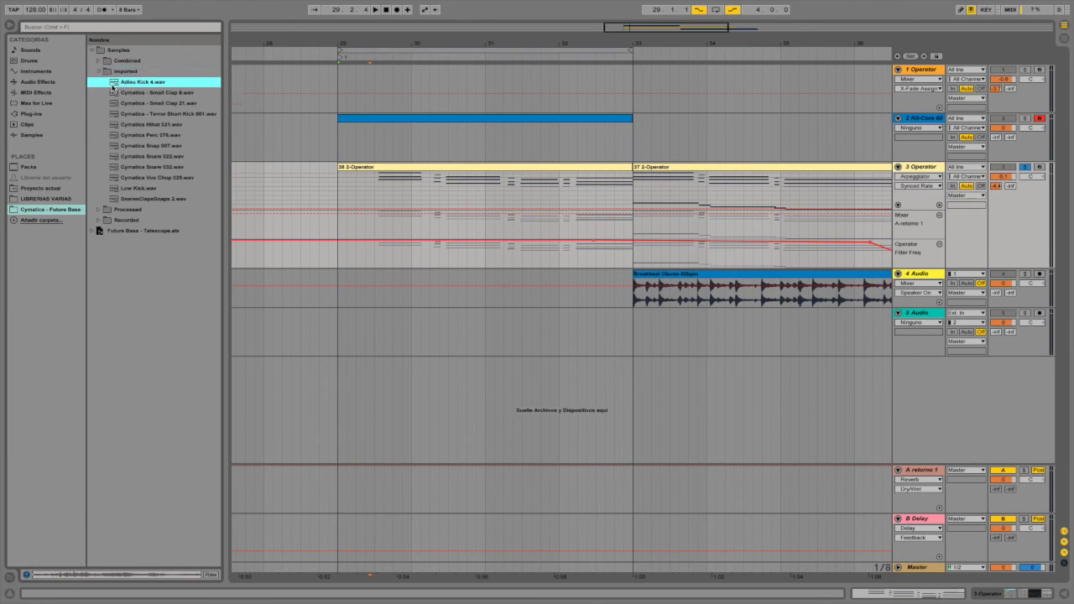
left_click(98, 71)
left_click(93, 51)
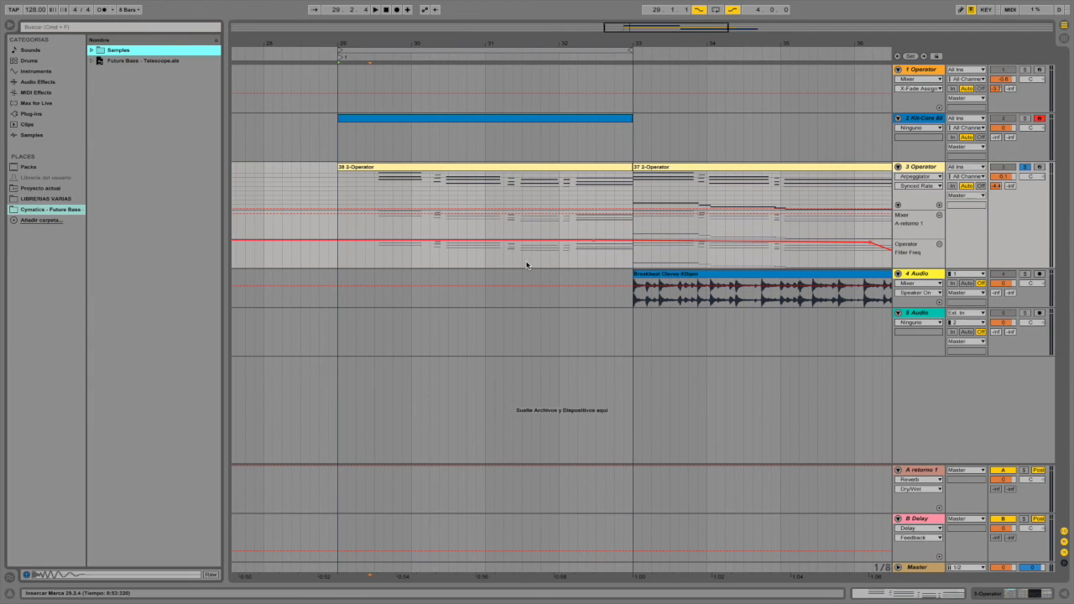
left_click_drag(583, 45, 466, 30)
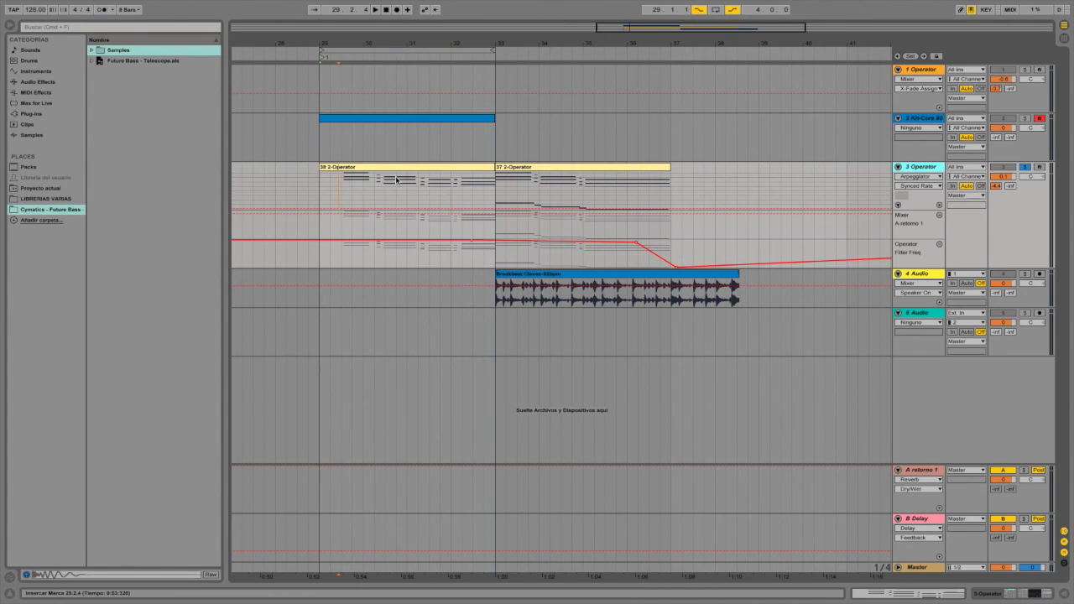